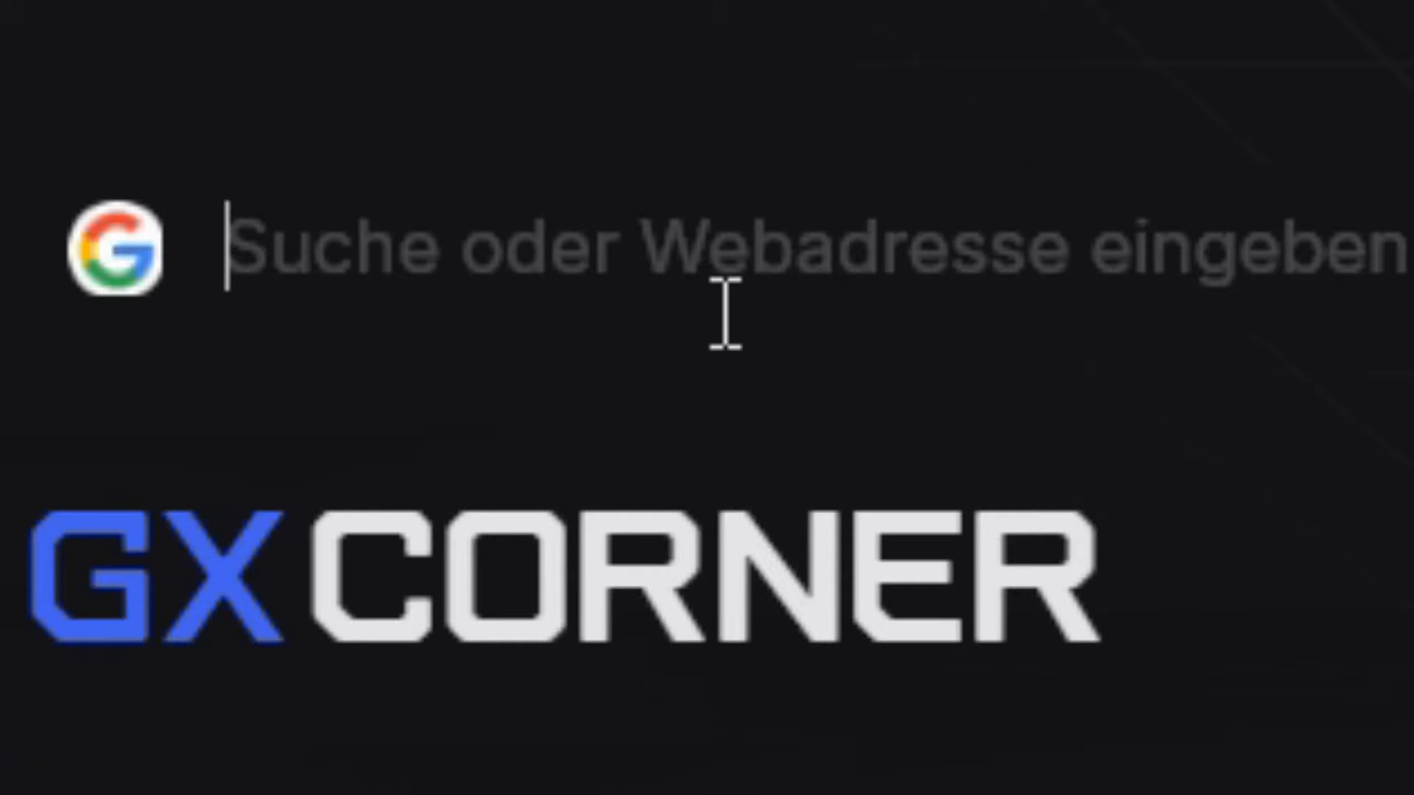
Search Google for "Most Mustang blueprints".
{"action": "type", "text": "Most Must"}
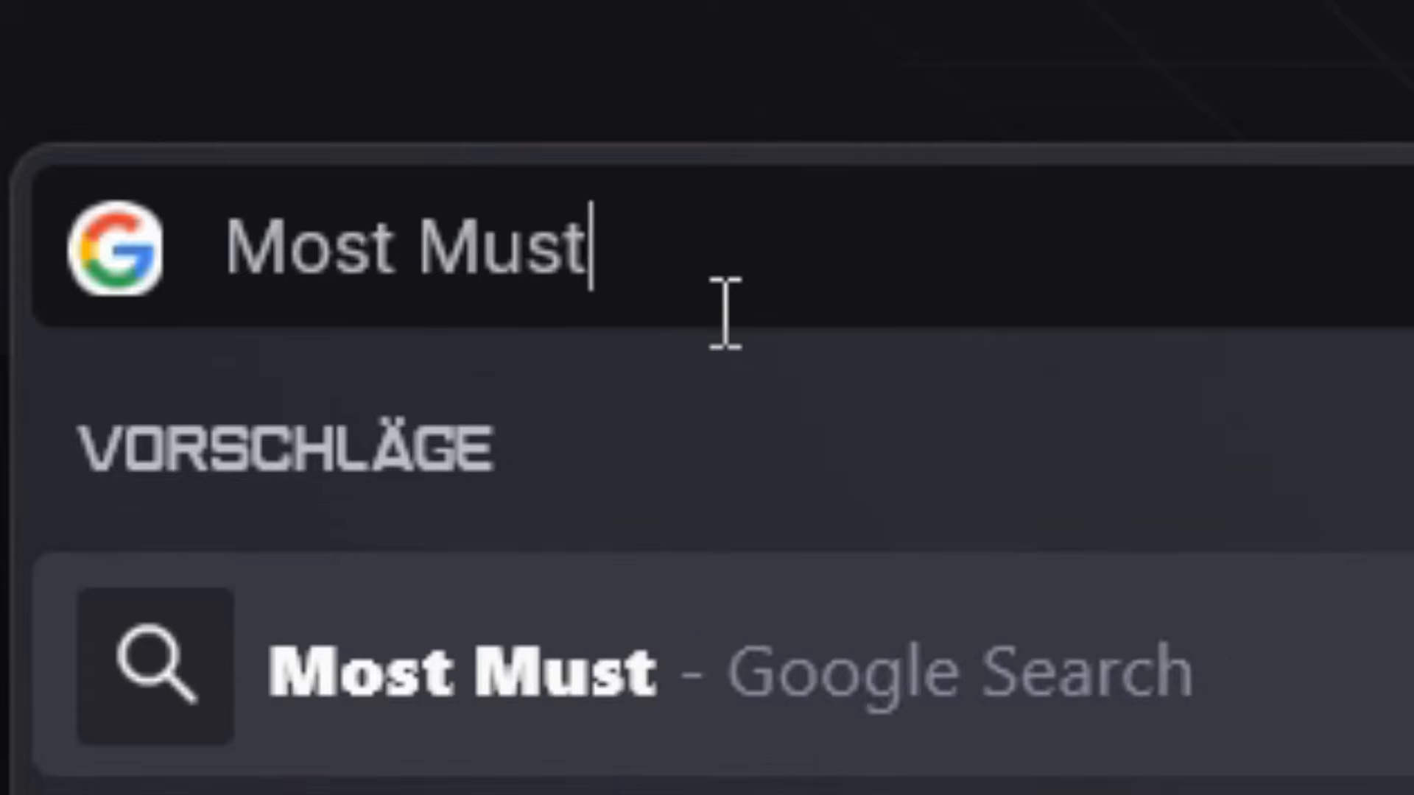
{"action": "type", "text": "ang b"}
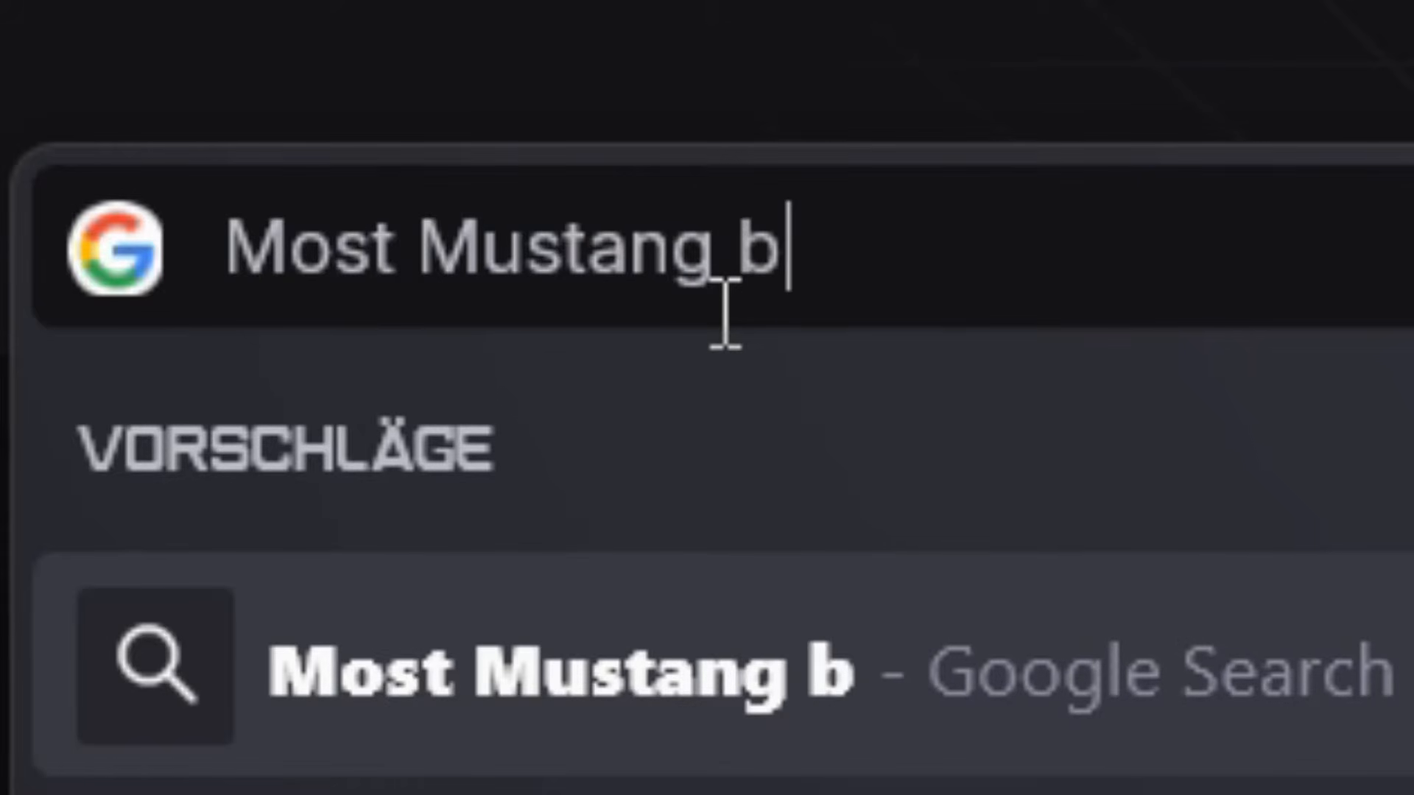
{"action": "type", "text": "luepri"}
{"action": "type", "text": "nts"}
{"action": "key", "text": "Return"}
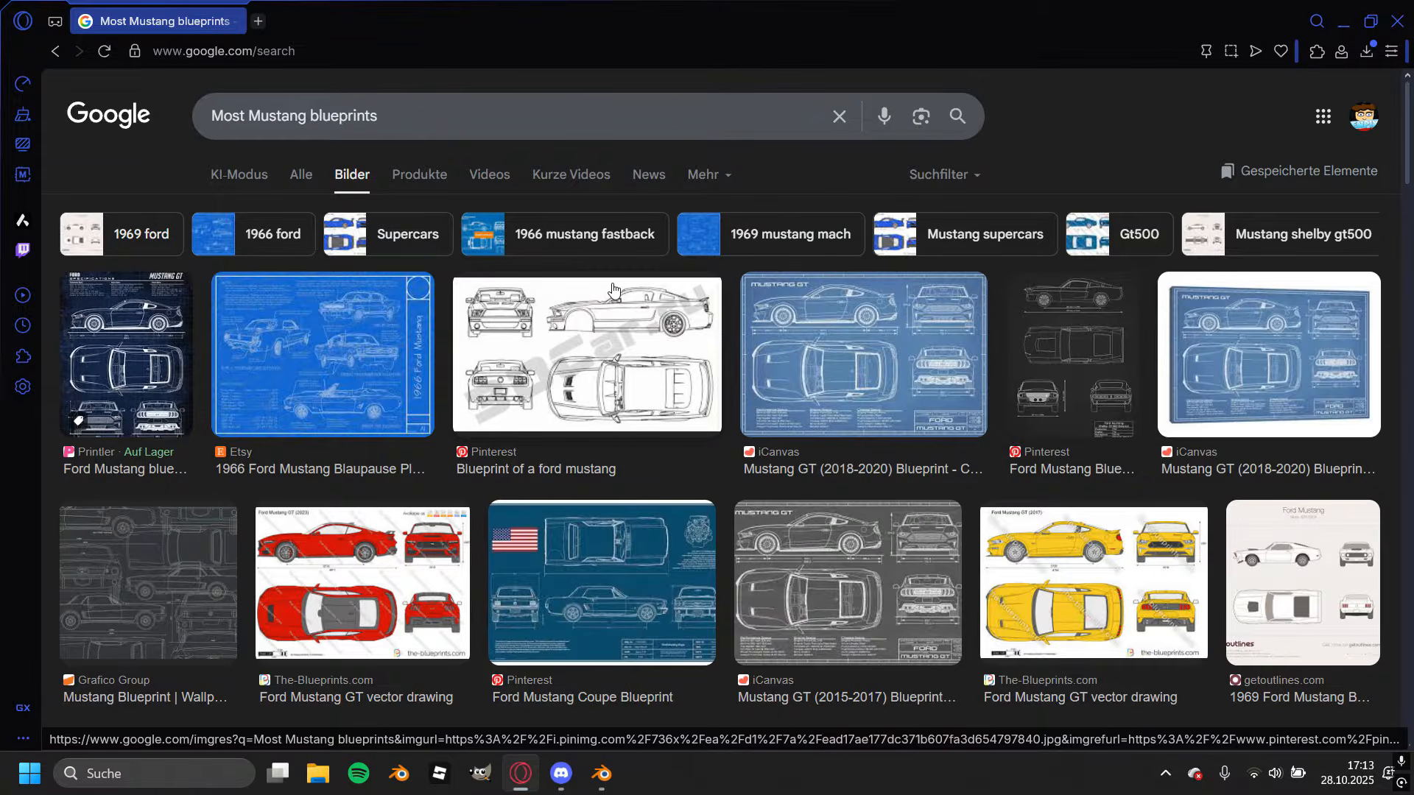
Browse the Mustang blueprint image results and open the white line drawing with side, front and rear views.
{"action": "scroll", "coordinate": [612, 290], "scroll_direction": "down", "scroll_amount": 5}
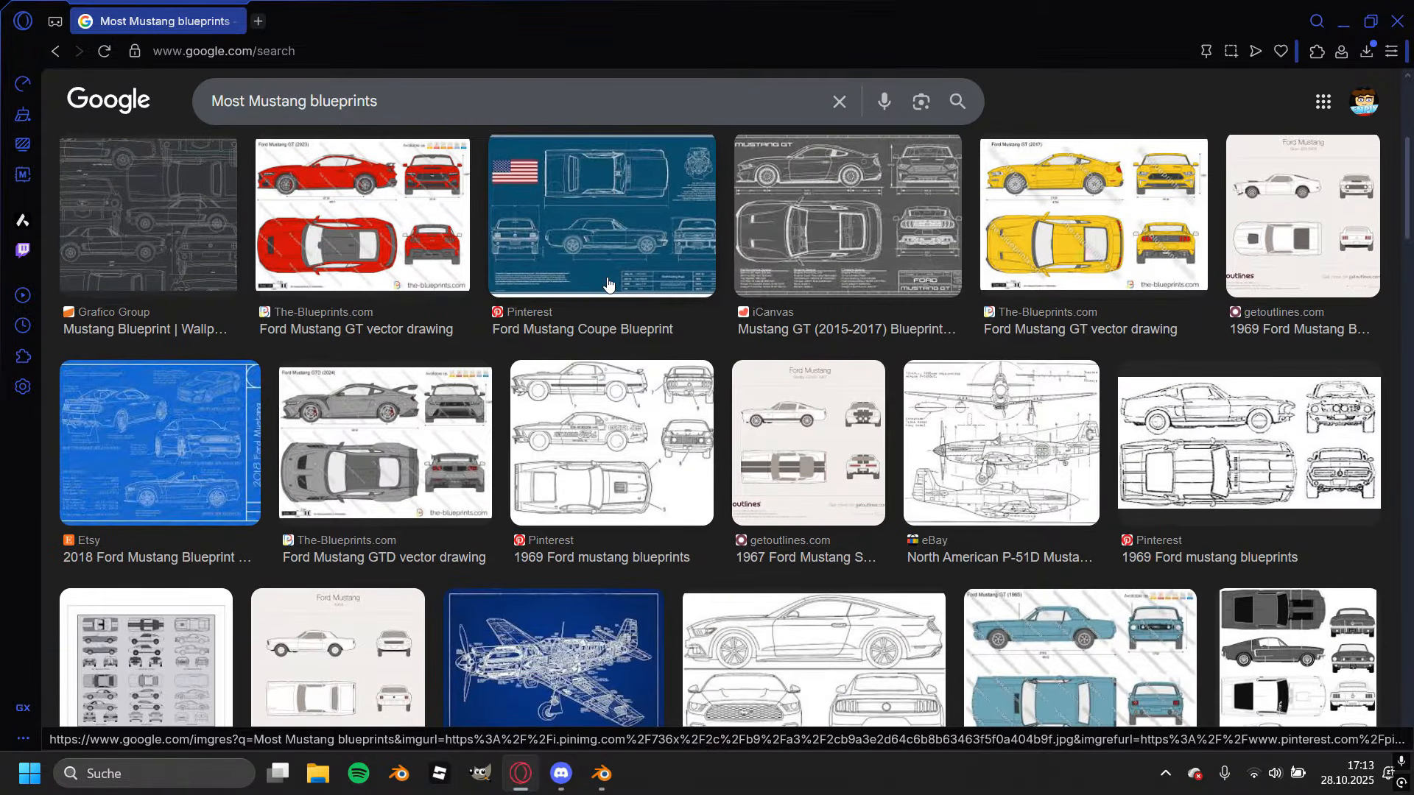
{"action": "scroll", "coordinate": [607, 285], "scroll_direction": "down", "scroll_amount": 3}
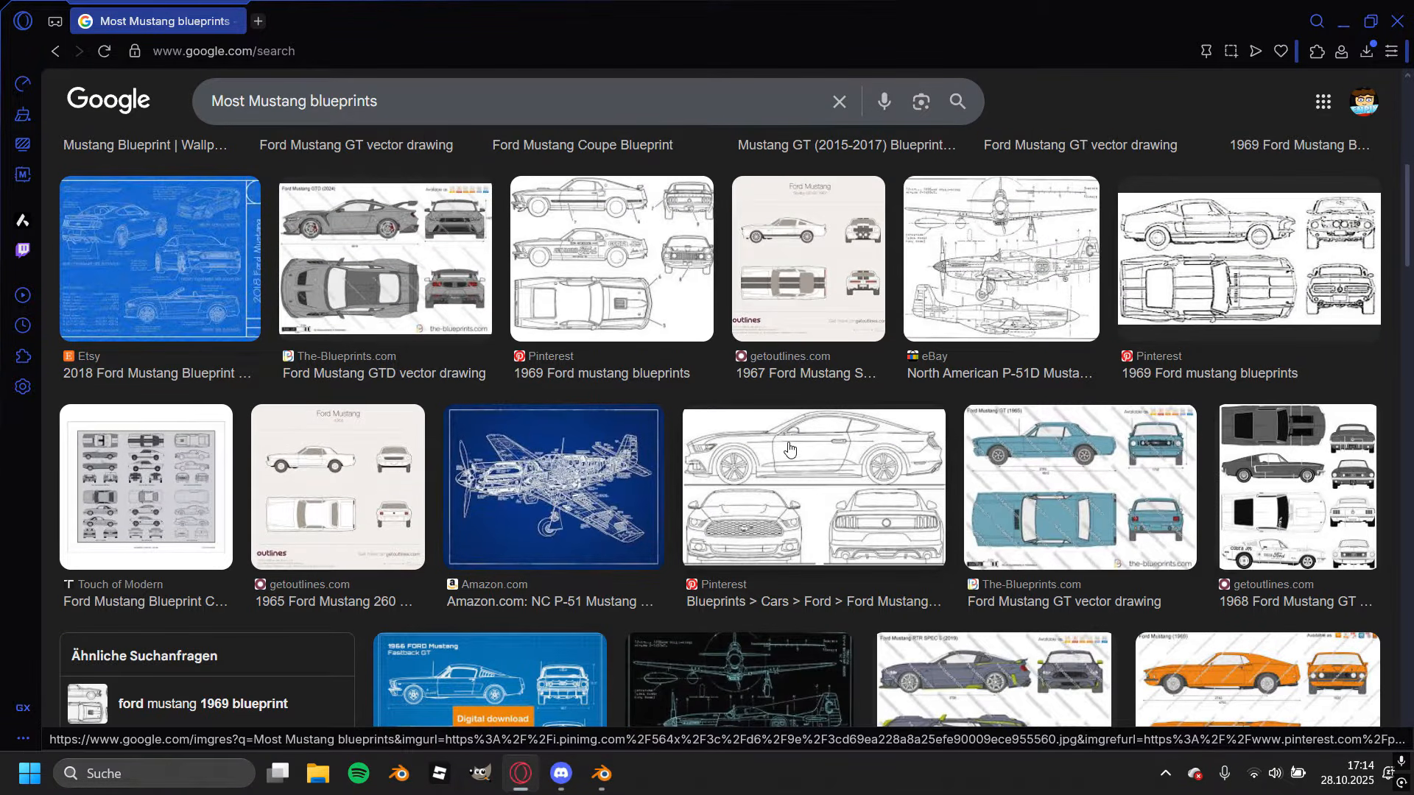
{"action": "left_click", "coordinate": [802, 489]}
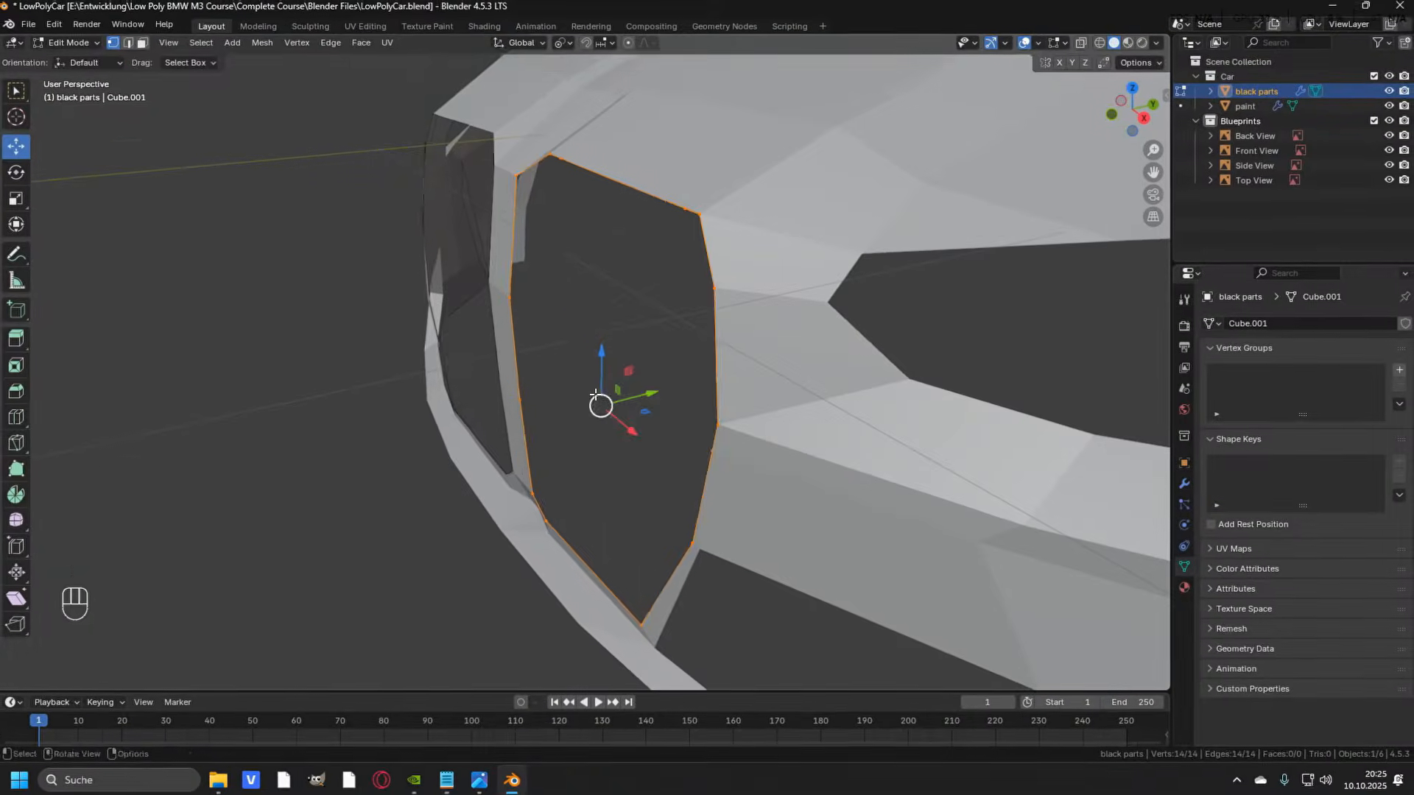
Extrude the border of the grille opening along the global Y axis, fill it and triangulate the face.
{"action": "middle_click_drag", "start_coordinate": [611, 397], "coordinate": [622, 385]}
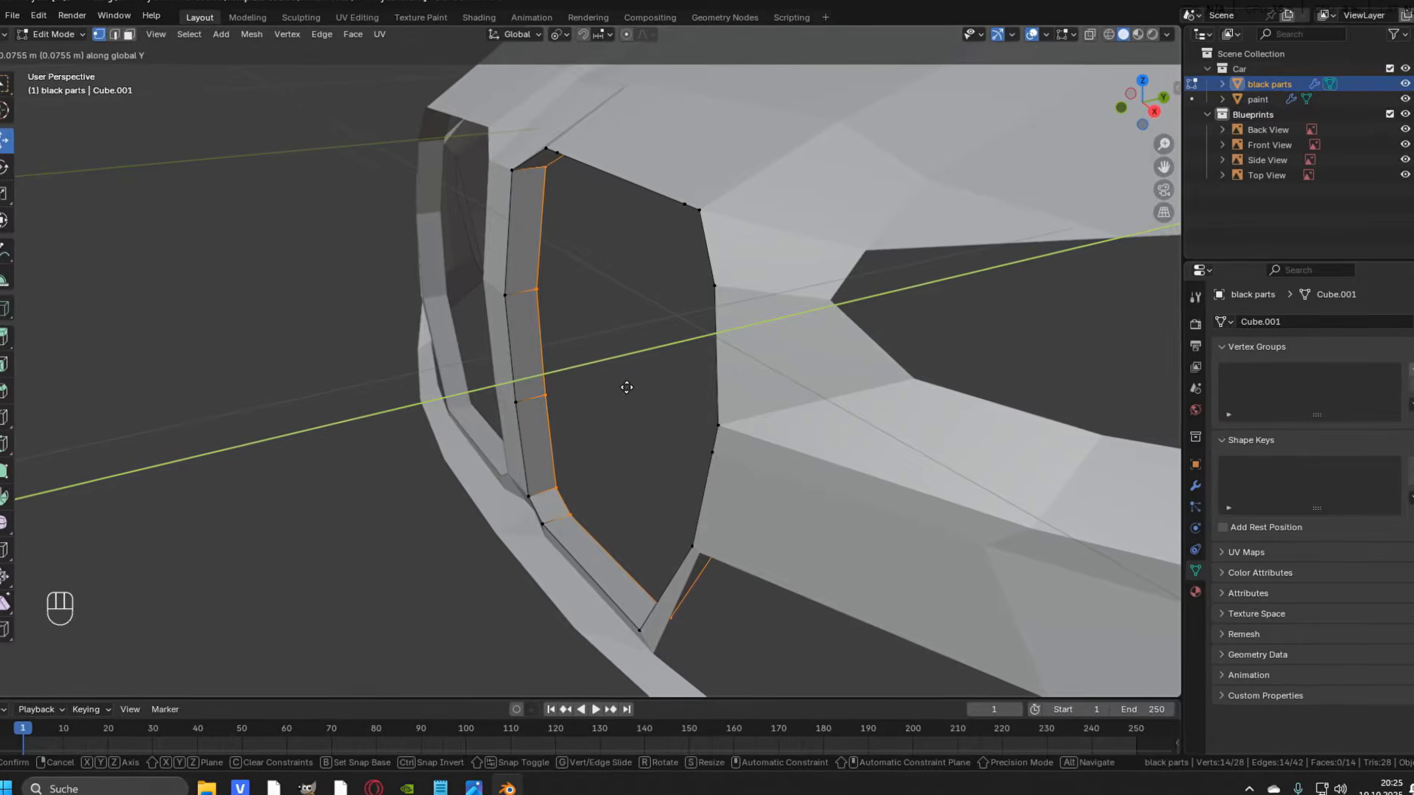
{"action": "key", "text": "f"}
{"action": "key", "text": "ctrl+t"}
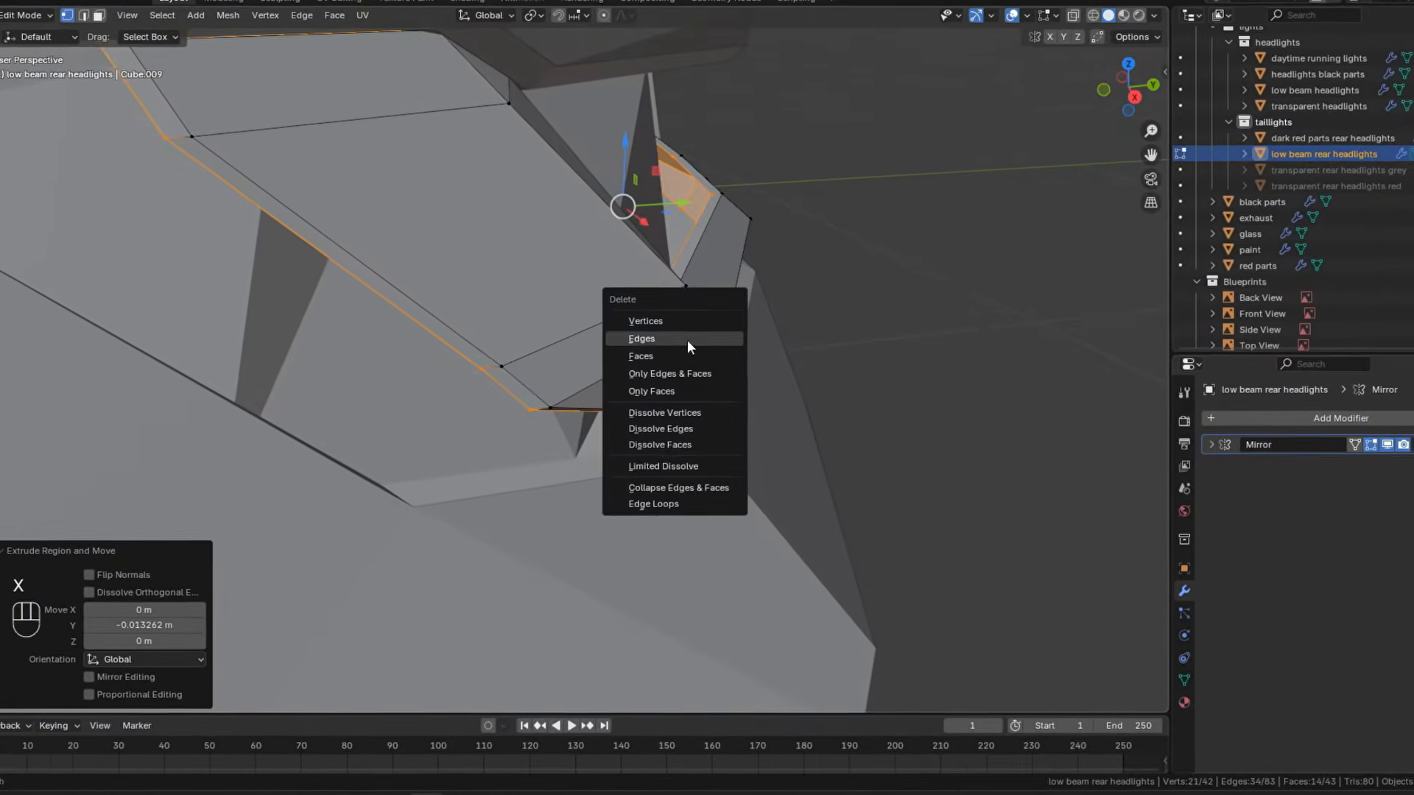
Duplicate the rim's half spoke section and rotate the copy 180° about the global Z axis.
{"action": "key", "text": "shift+d"}
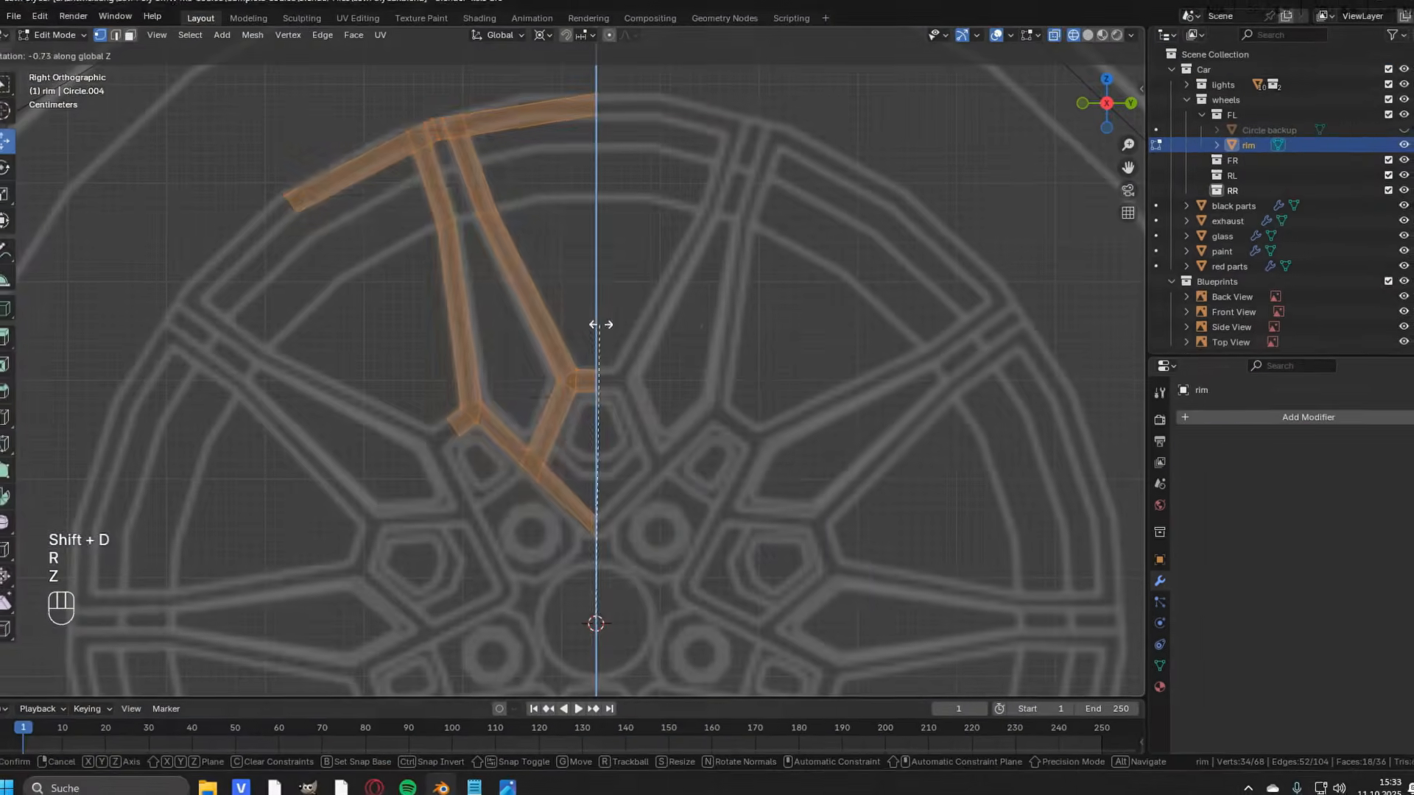
{"action": "type", "text": "r-180"}
{"action": "key", "text": "Return"}
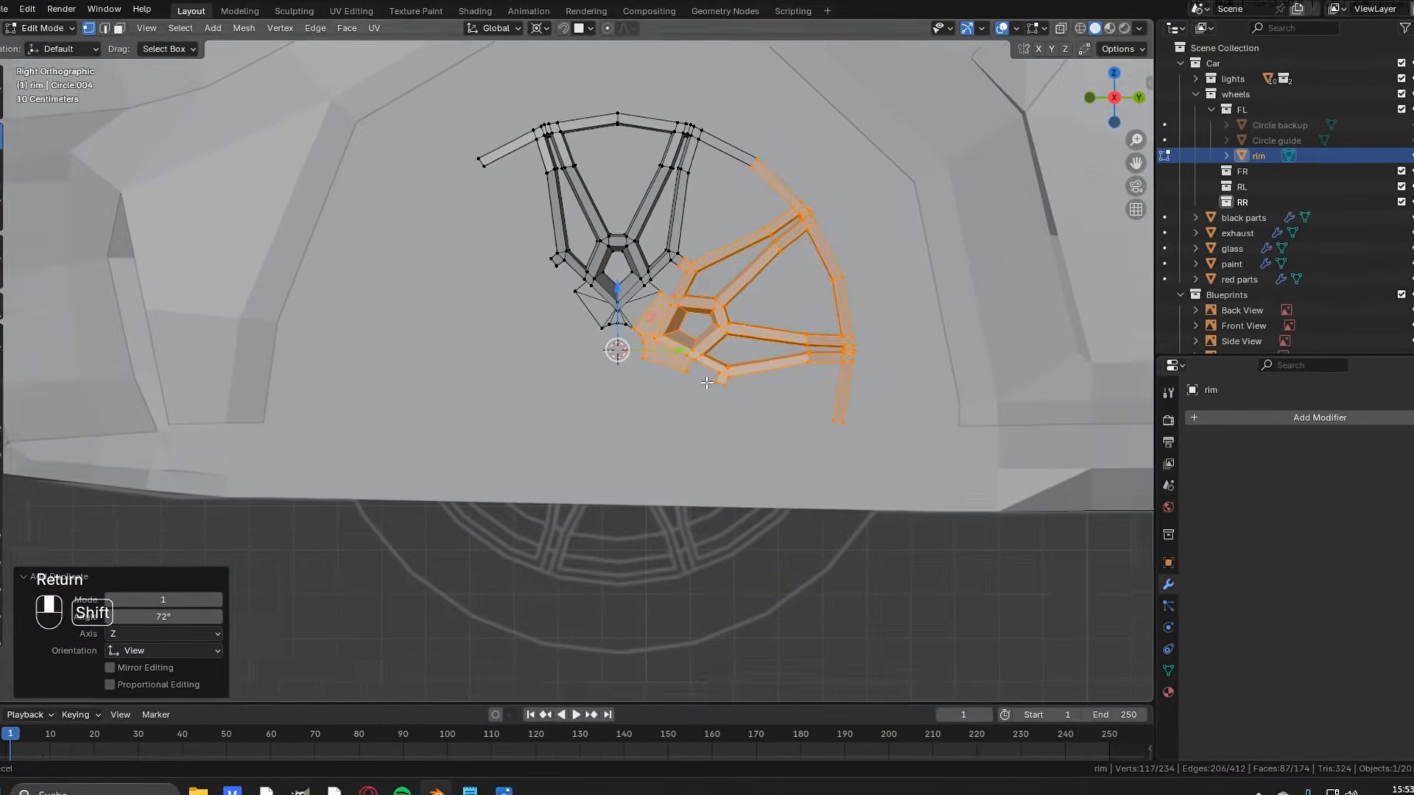
Repeat the 72° rotated duplication of the spoke segment three more times around the rim's centre.
{"action": "key", "text": "shift+r"}
{"action": "key", "text": "shift+r"}
{"action": "key", "text": "shift+r"}
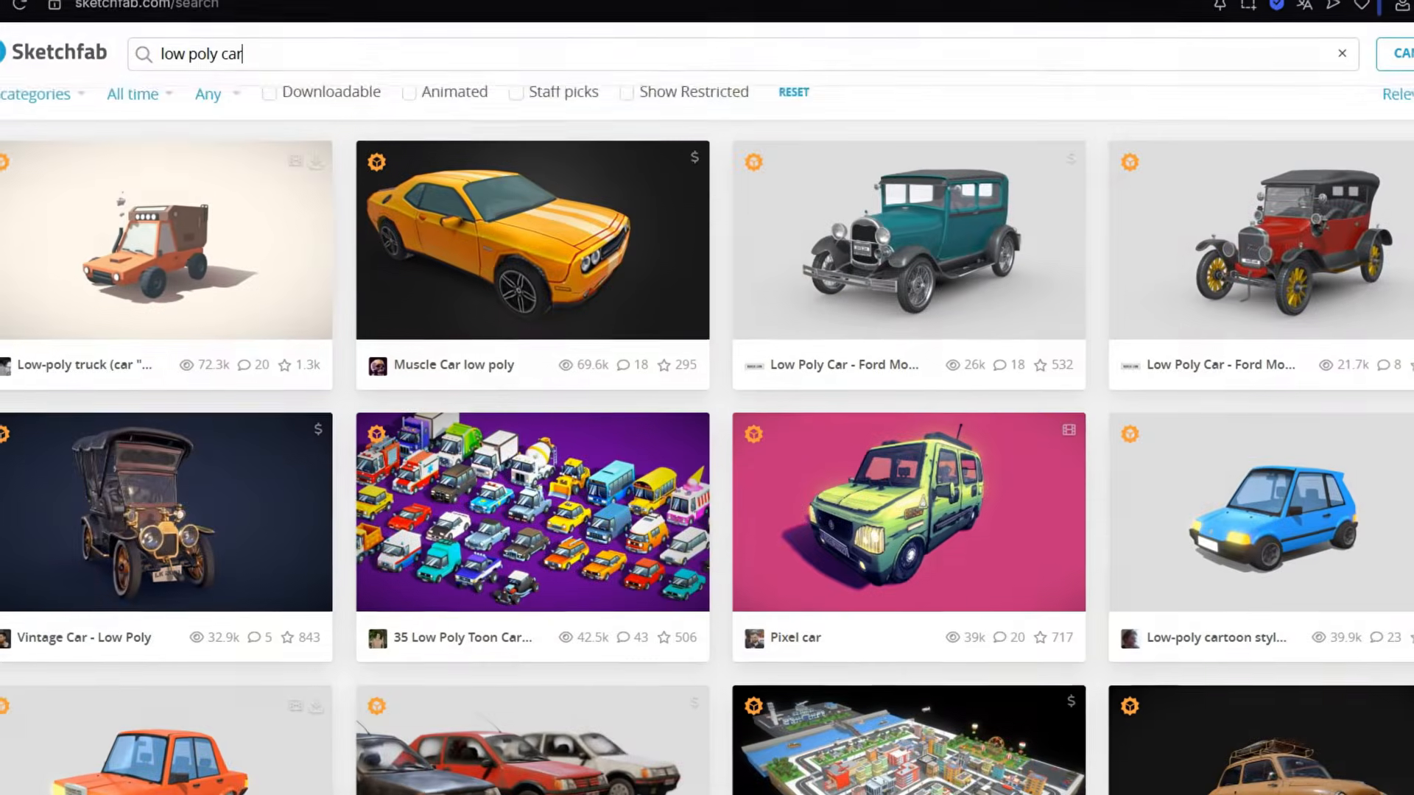
Browse the low poly car models on Sketchfab and the freelancer offers for 3D car modelling.
{"action": "scroll", "coordinate": [707, 442], "scroll_direction": "down", "scroll_amount": 7}
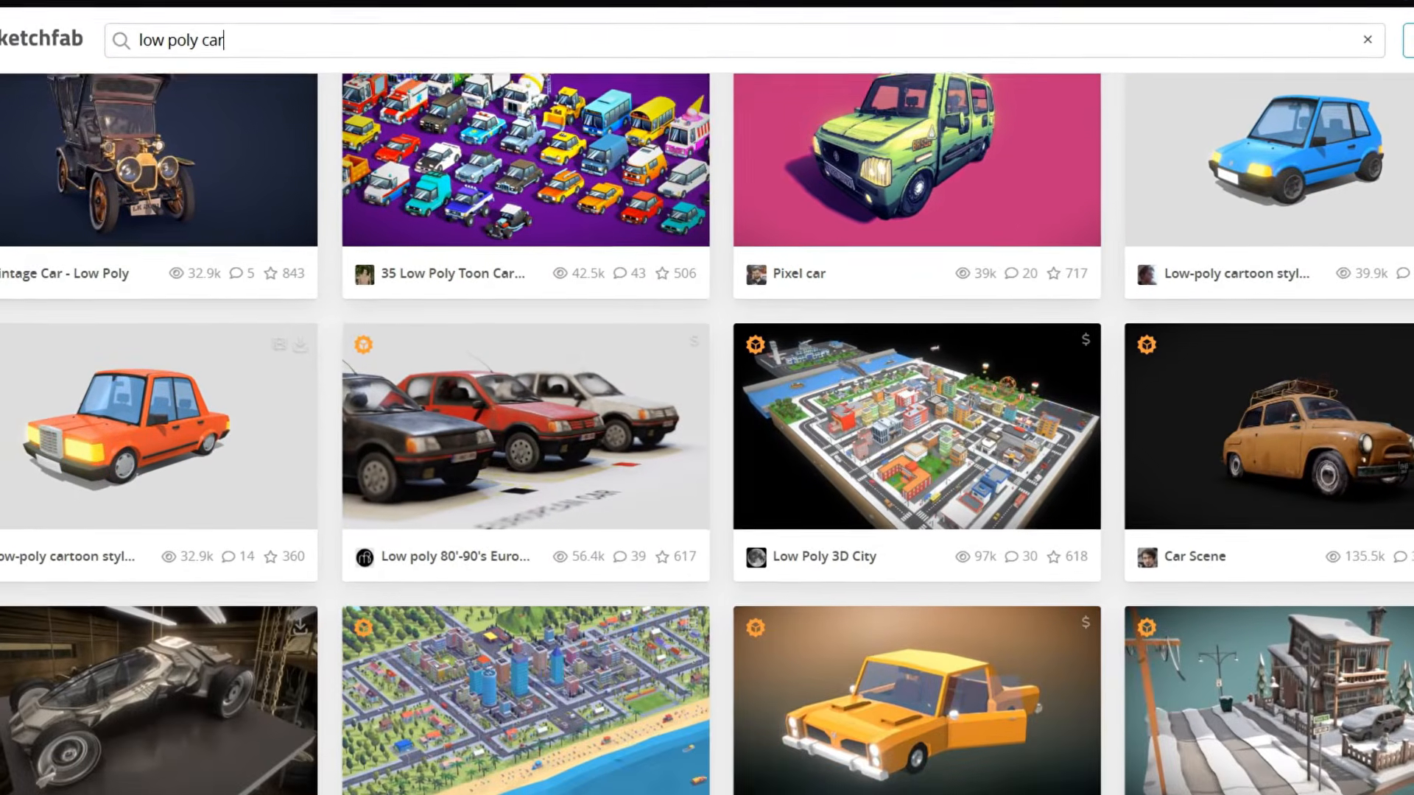
{"action": "scroll", "coordinate": [707, 441], "scroll_direction": "down", "scroll_amount": 5}
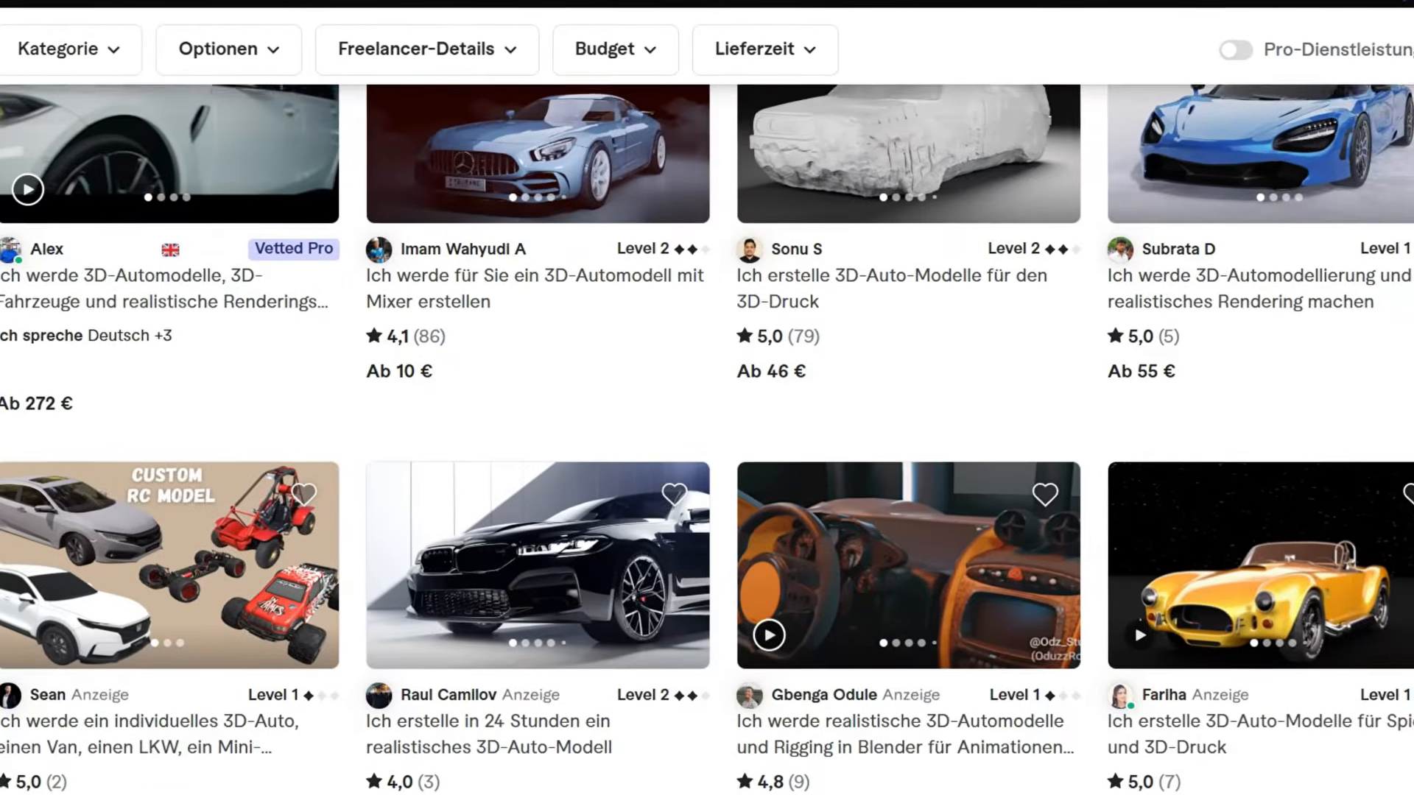
{"action": "scroll", "coordinate": [707, 442], "scroll_direction": "down", "scroll_amount": 6}
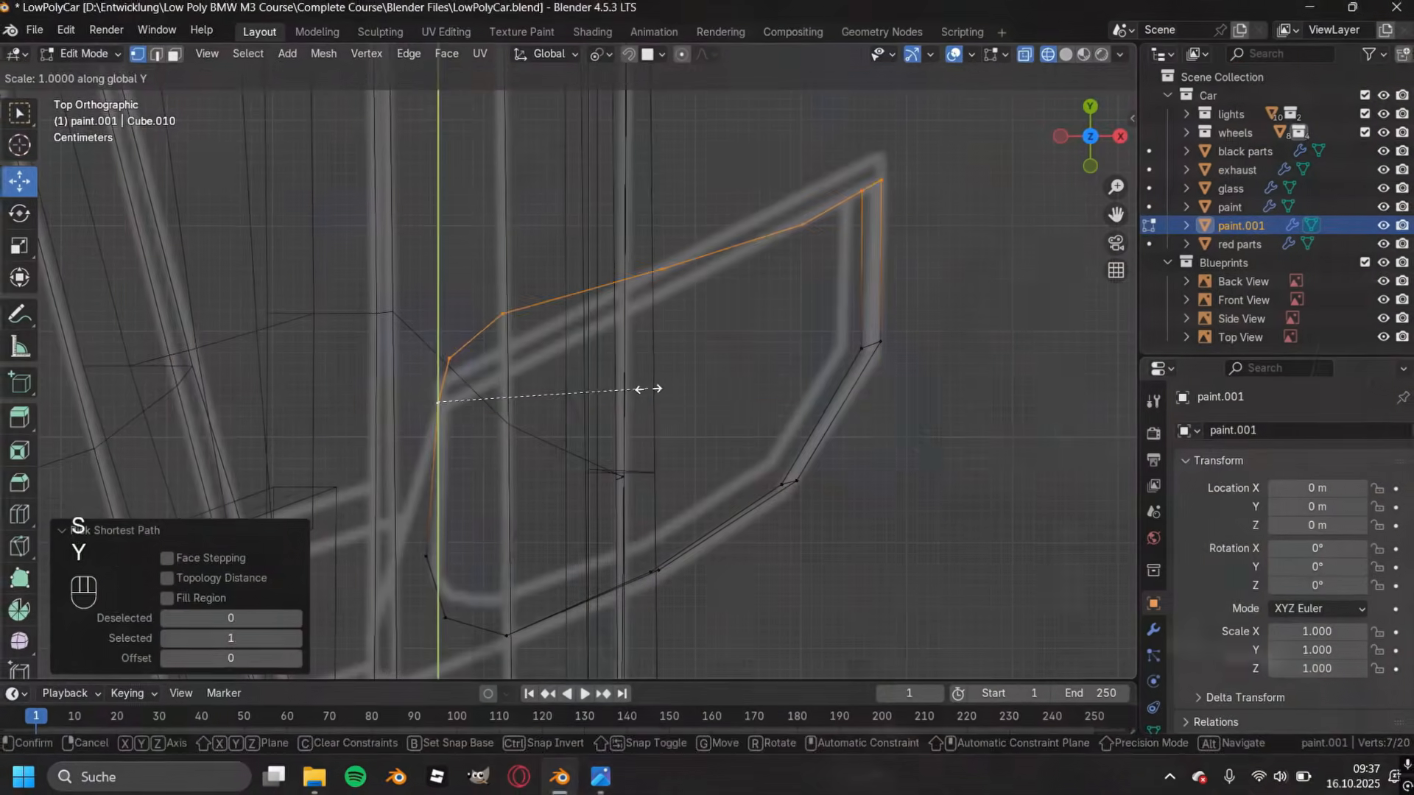
Flatten the selected edge of the side mirror outline by scaling it to 0 along Y, and start shearing it.
{"action": "type", "text": "0"}
{"action": "key", "text": "Return"}
{"action": "key", "text": "shift+ctrl+alt+s"}
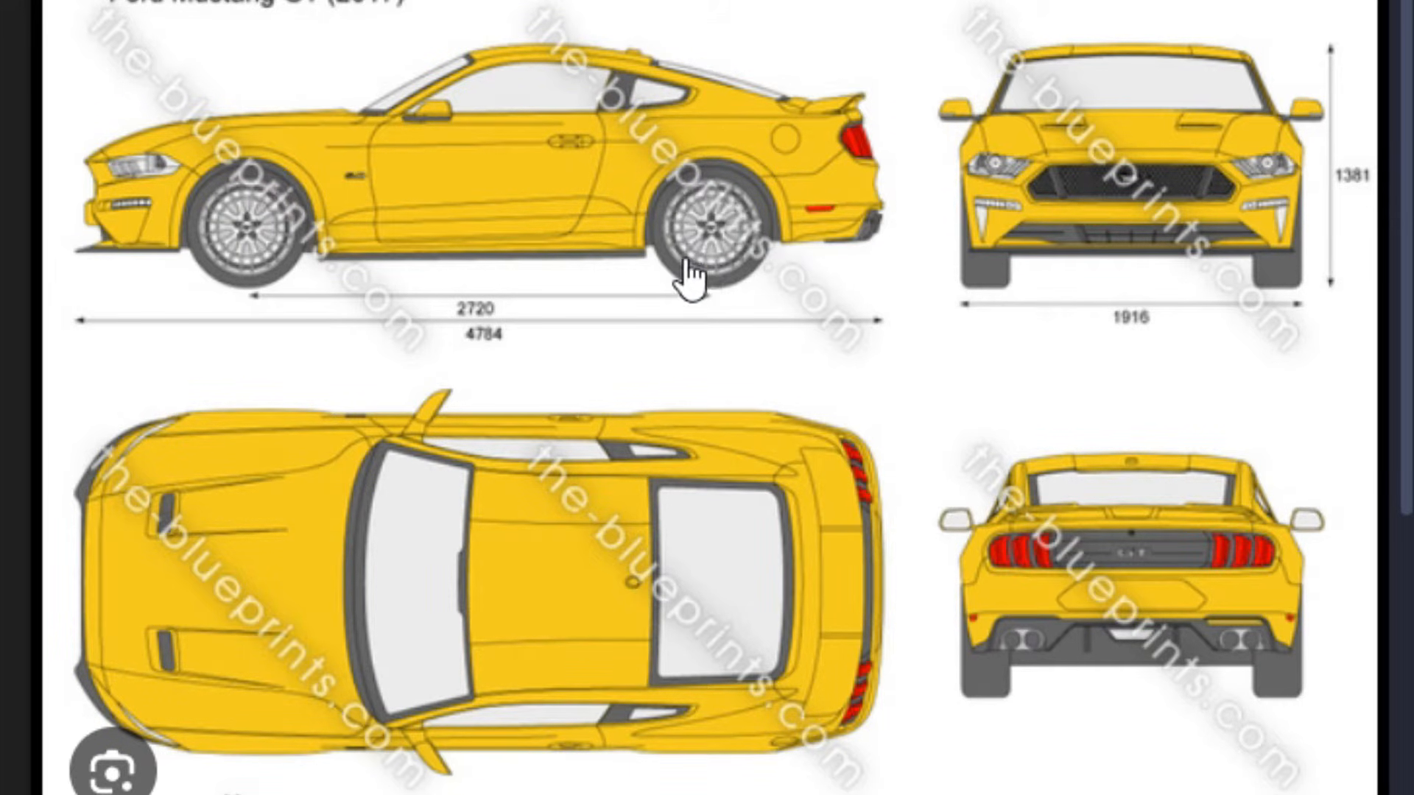
Copy the yellow Ford Mustang GT blueprint image from the search result.
{"action": "right_click", "coordinate": [586, 230]}
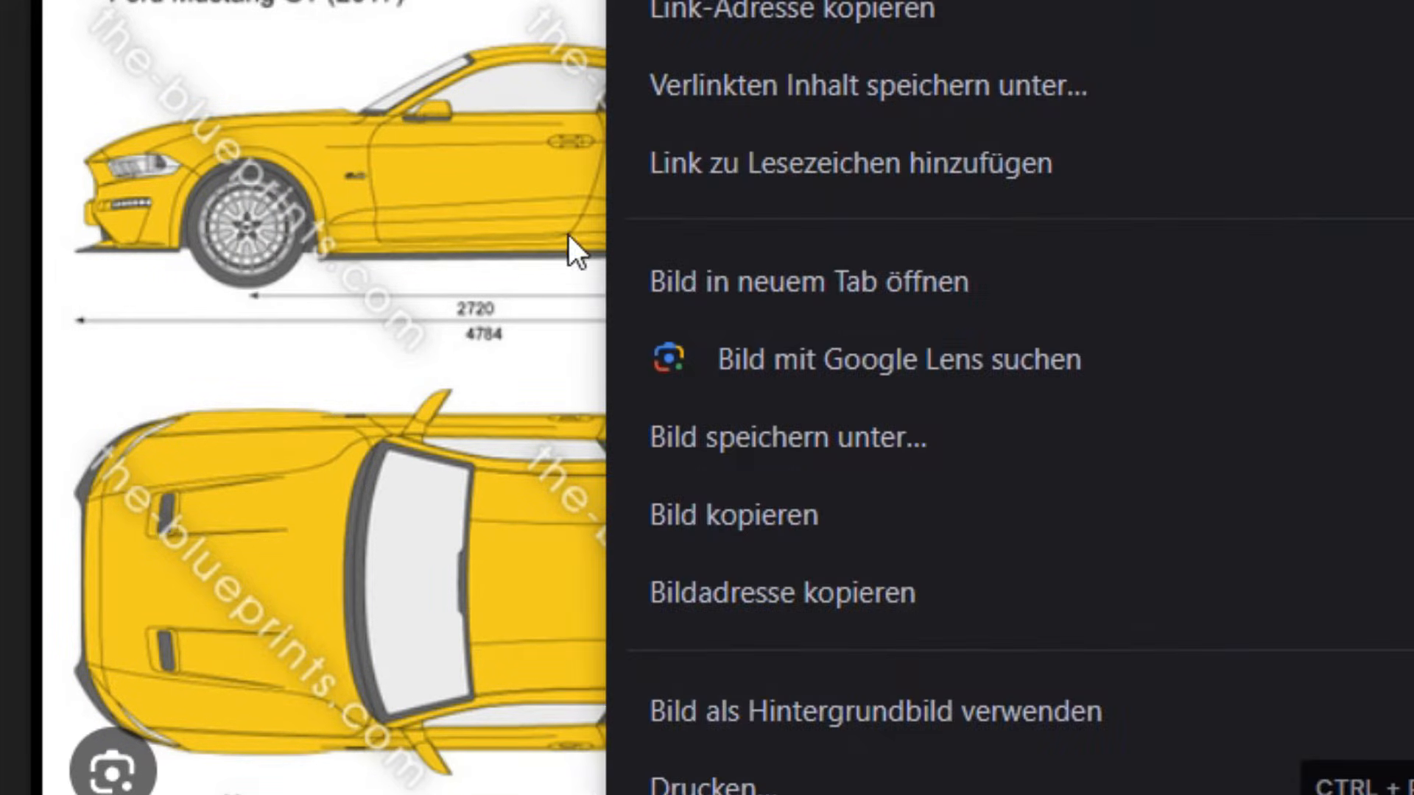
{"action": "left_click", "coordinate": [732, 490]}
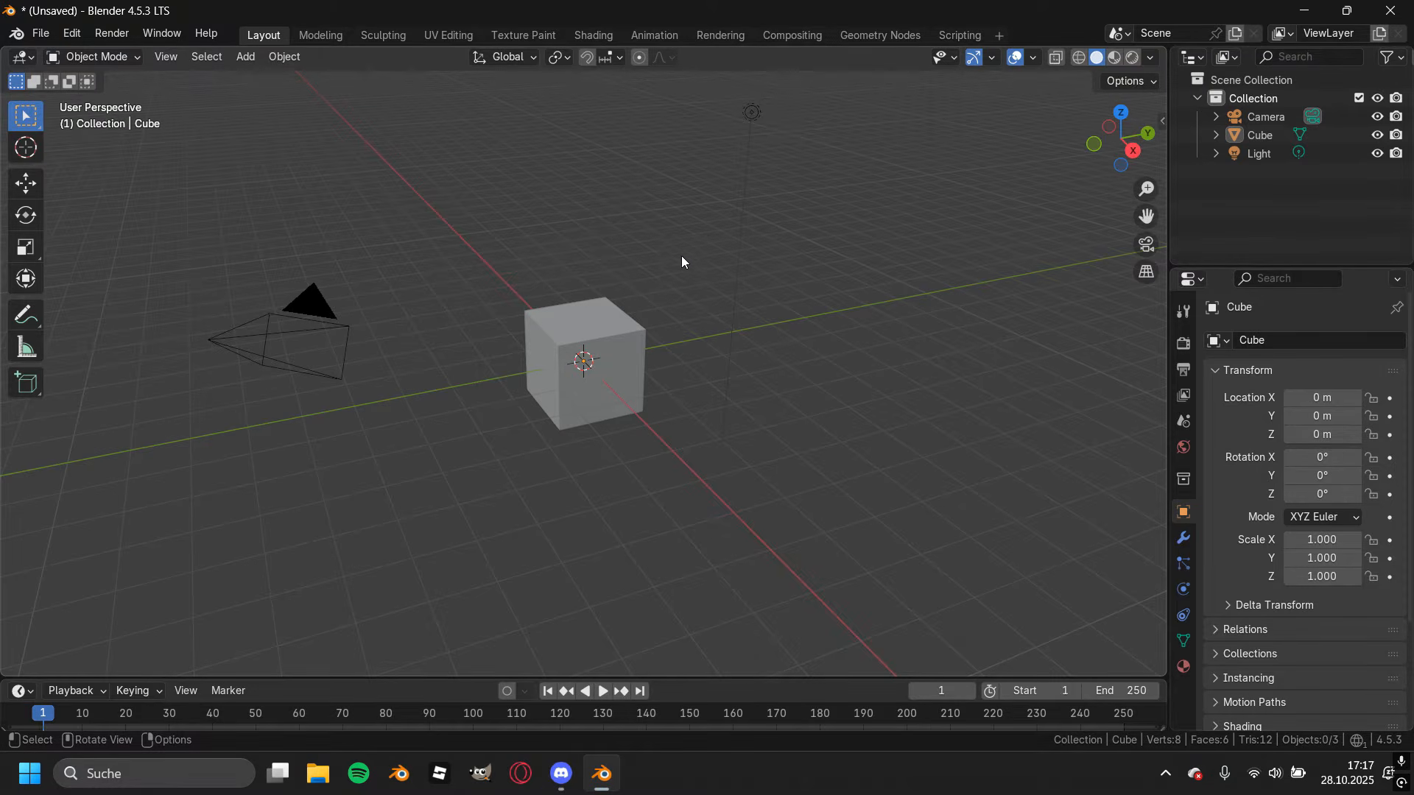
Delete the default camera and light from the new Blender scene.
{"action": "left_click", "coordinate": [324, 310]}
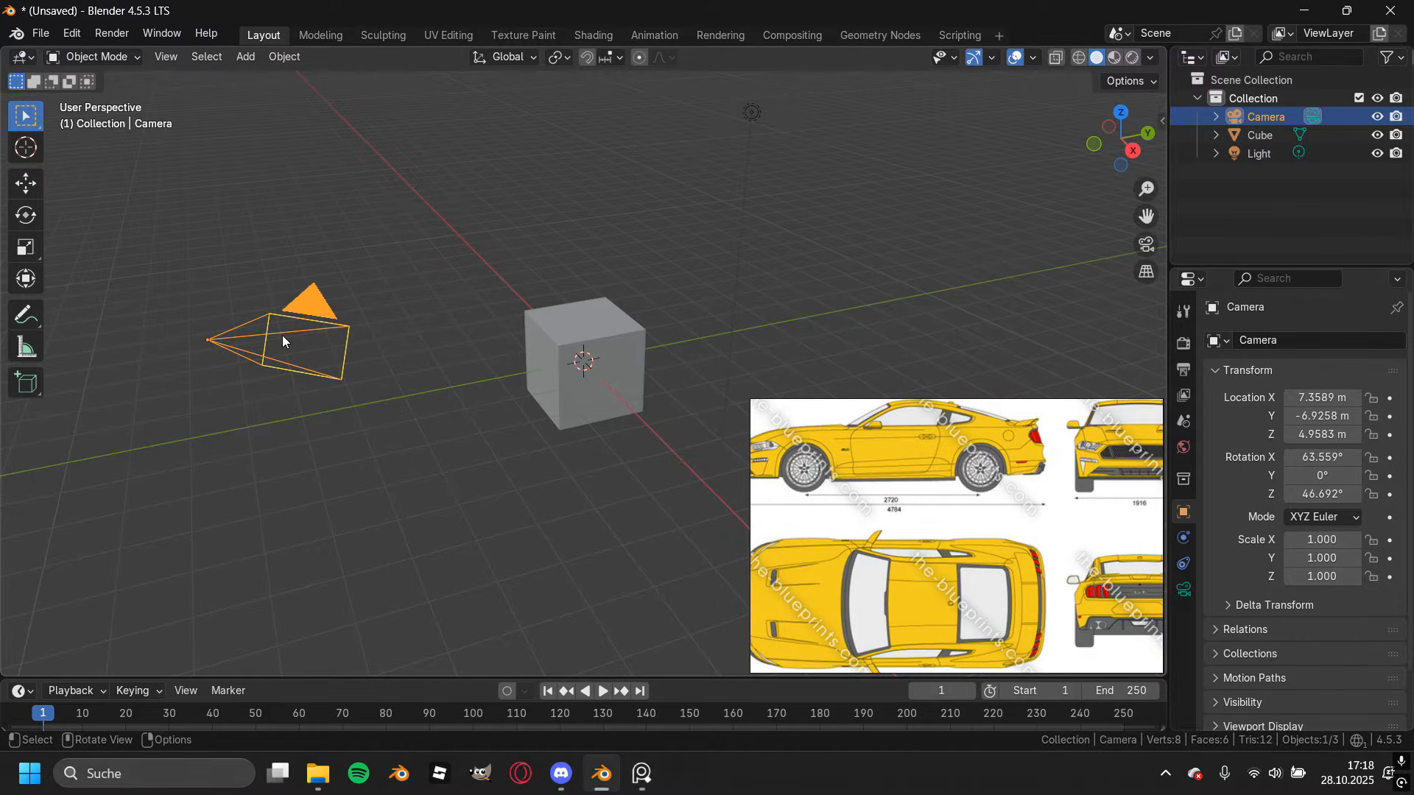
{"action": "key", "text": "Delete"}
{"action": "left_click", "coordinate": [734, 127]}
{"action": "key", "text": "Delete"}
Select the cube and set its X scale to 1.916, following the car width on the blueprint.
{"action": "left_click", "coordinate": [615, 342]}
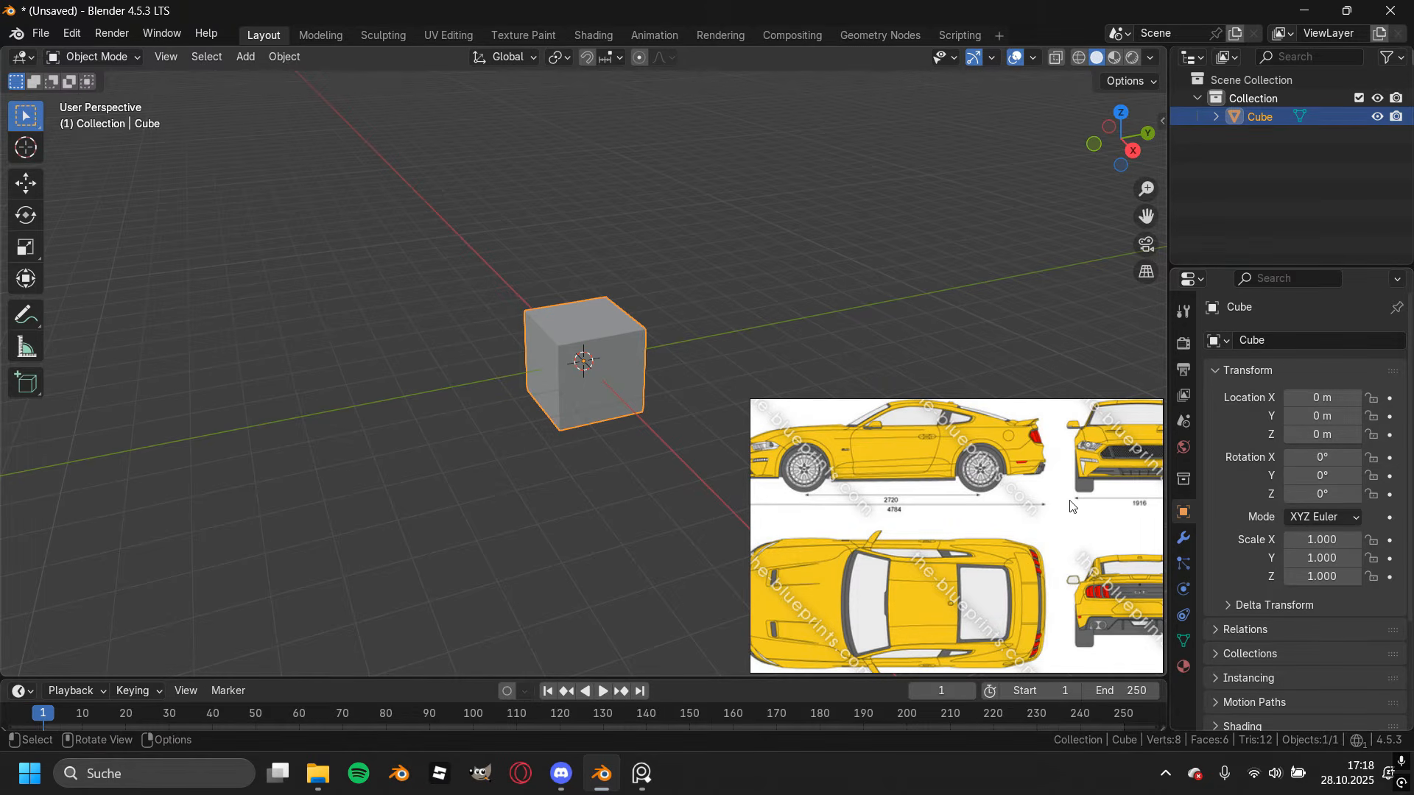
{"action": "scroll", "coordinate": [1070, 501], "scroll_direction": "up", "scroll_amount": 5}
{"action": "middle_click_drag", "start_coordinate": [1091, 490], "coordinate": [766, 520]}
{"action": "scroll", "coordinate": [944, 510], "scroll_direction": "down", "scroll_amount": 1}
{"action": "scroll", "coordinate": [944, 509], "scroll_direction": "up", "scroll_amount": 1}
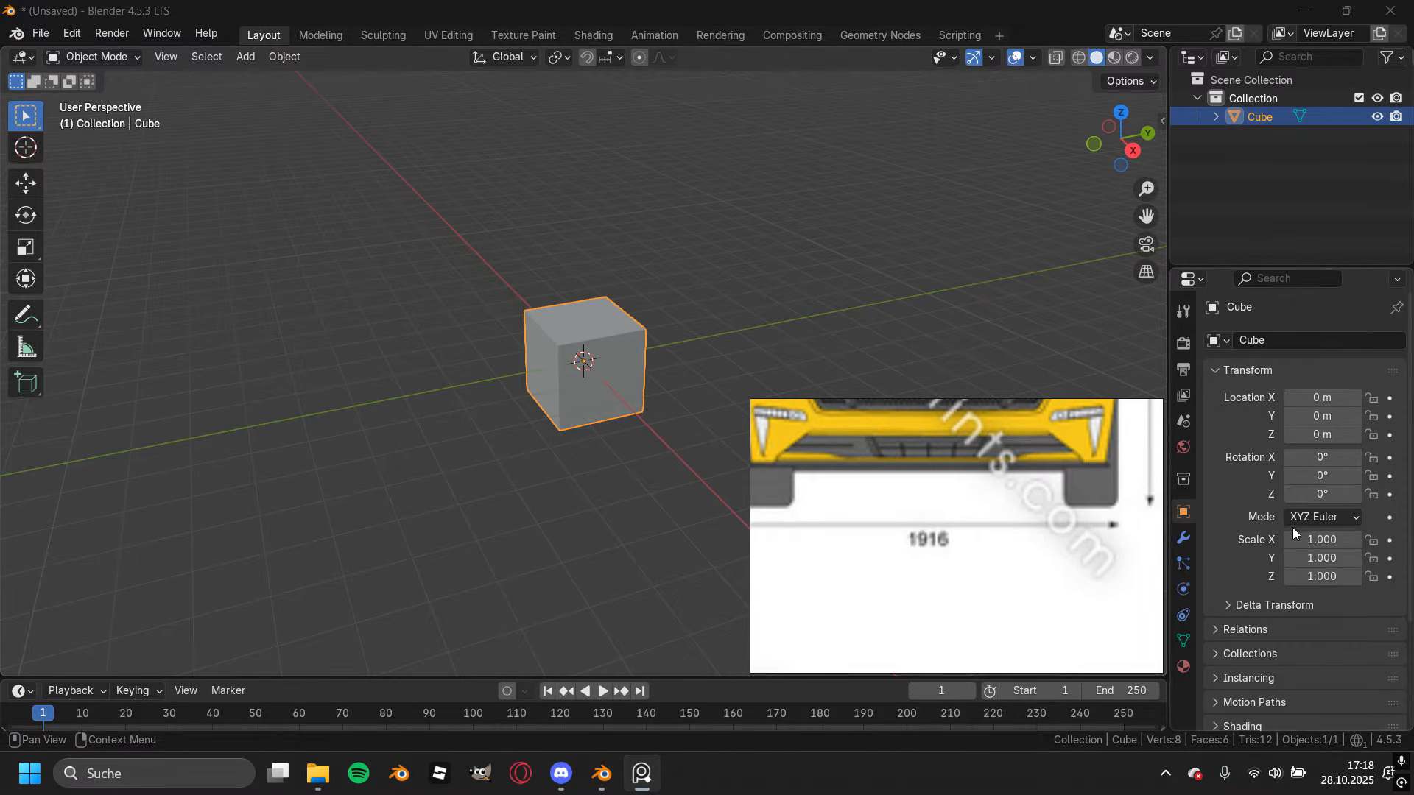
{"action": "left_click", "coordinate": [1323, 539]}
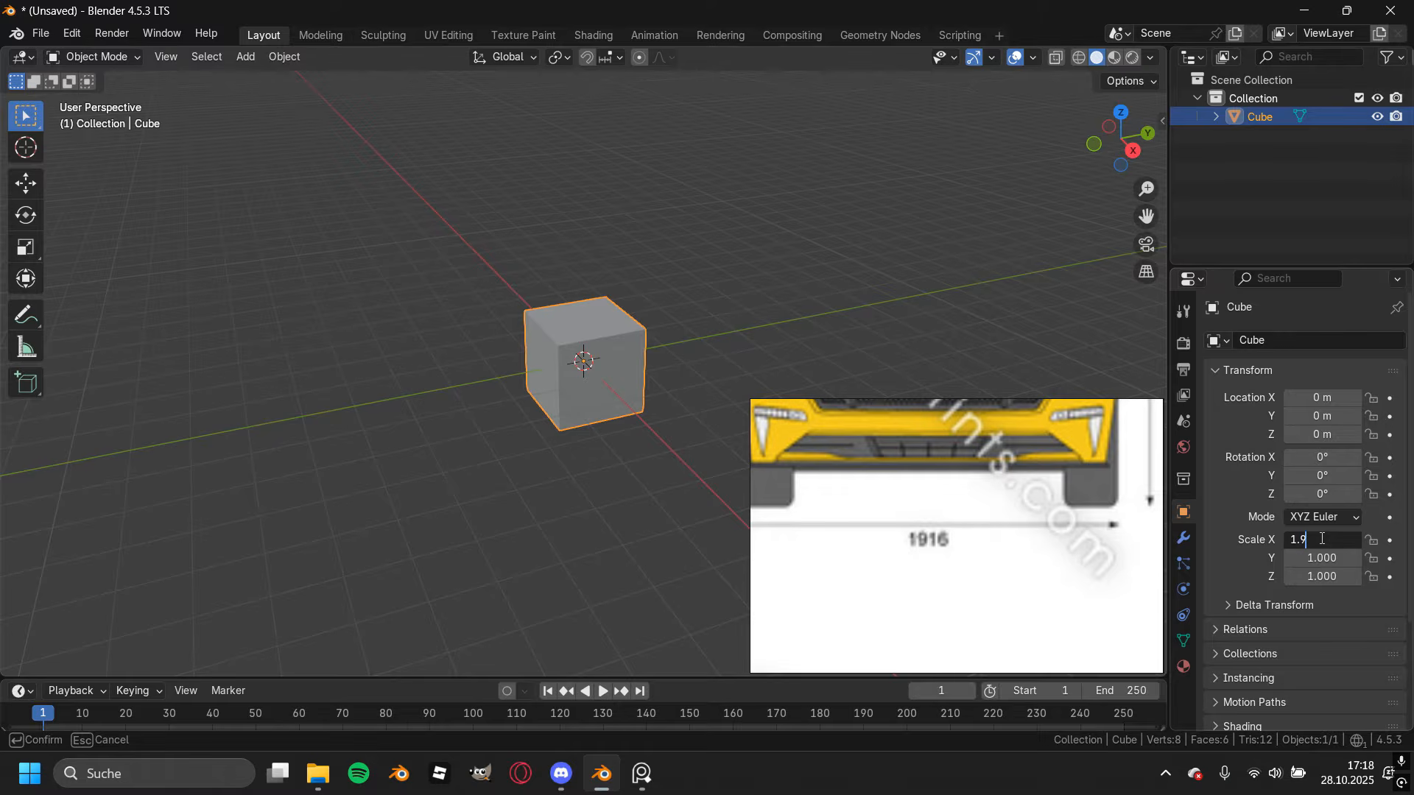
{"action": "key", "text": "Return"}
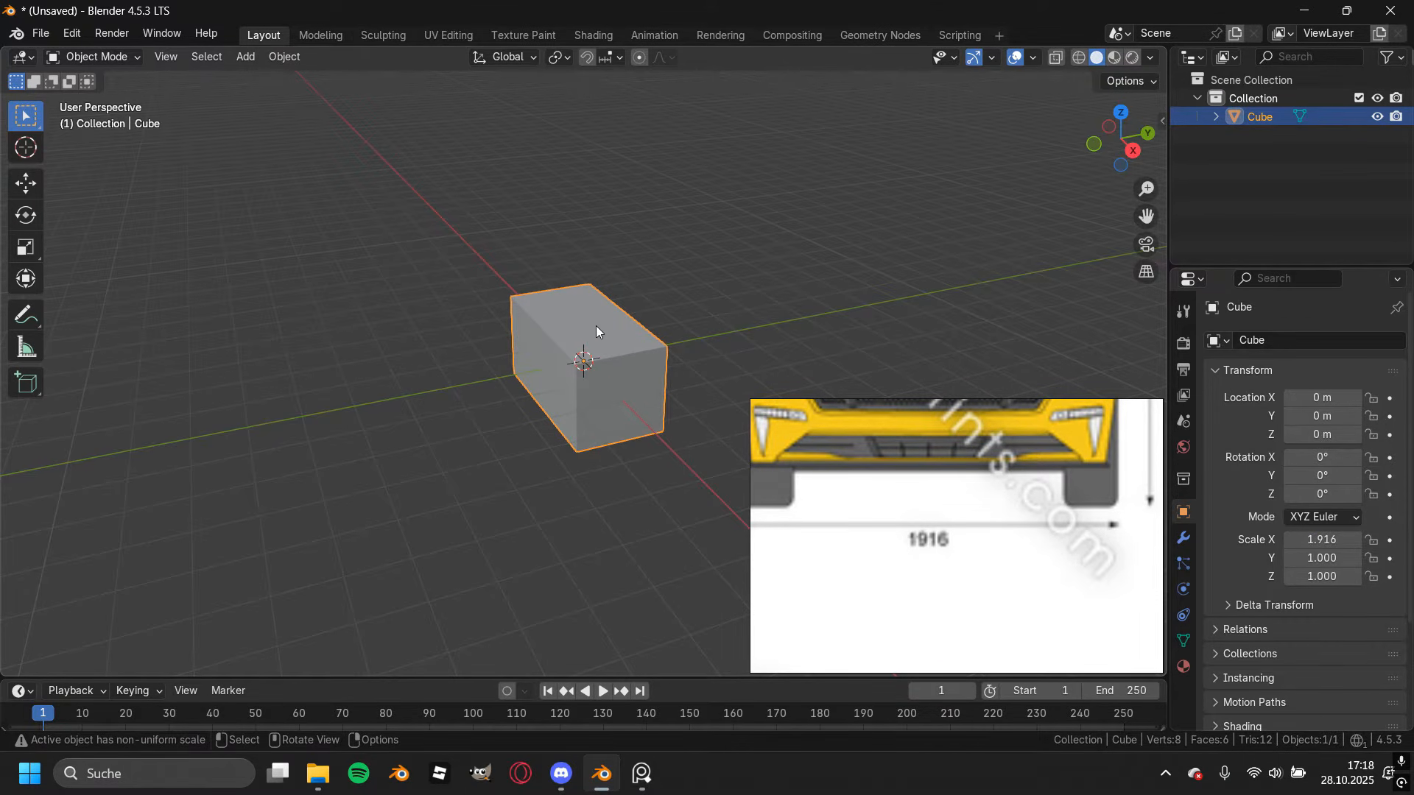
Set the cube's Y scale to 4.784, following the overall car length on the blueprint.
{"action": "scroll", "coordinate": [966, 527], "scroll_direction": "down", "scroll_amount": 5}
{"action": "scroll", "coordinate": [966, 527], "scroll_direction": "up", "scroll_amount": 5}
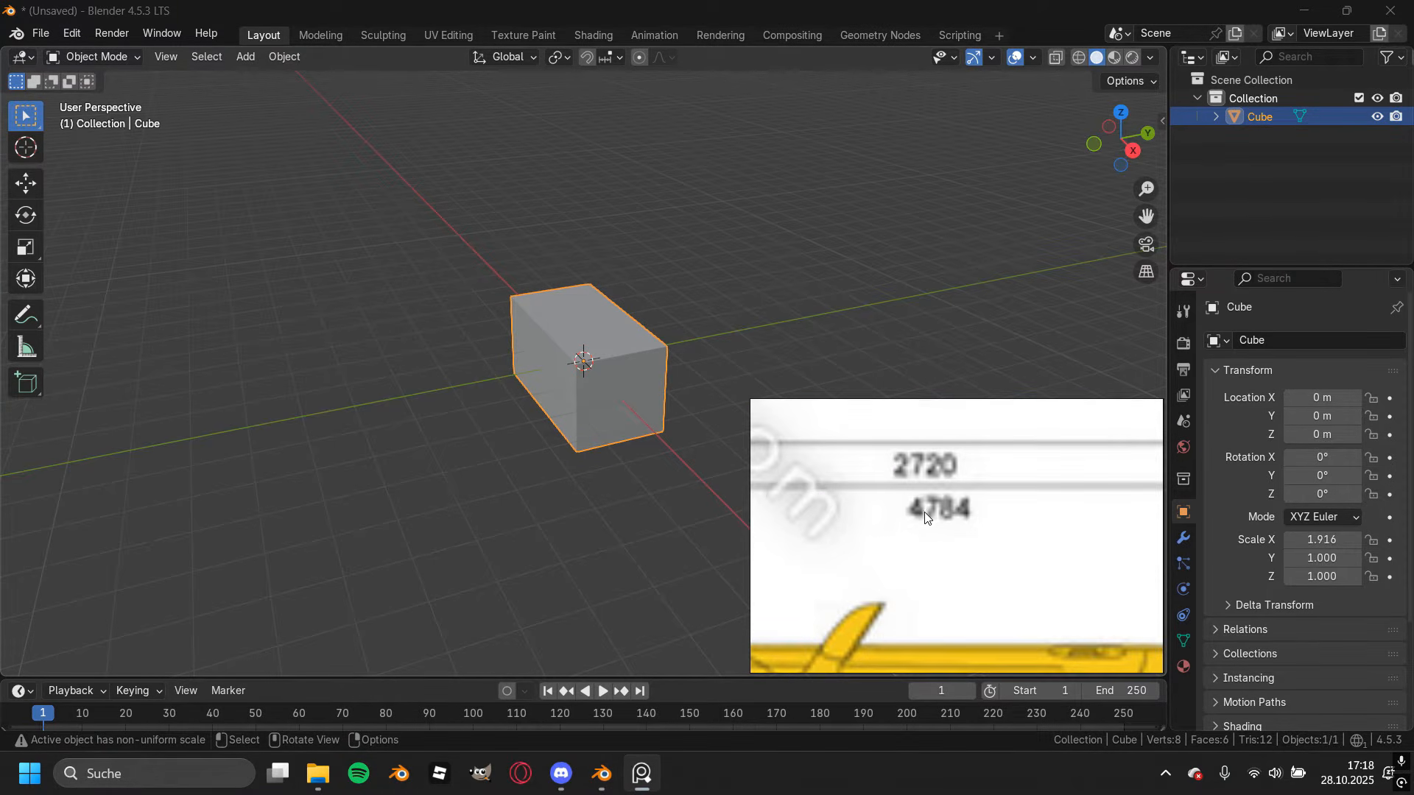
{"action": "left_click", "coordinate": [1328, 561]}
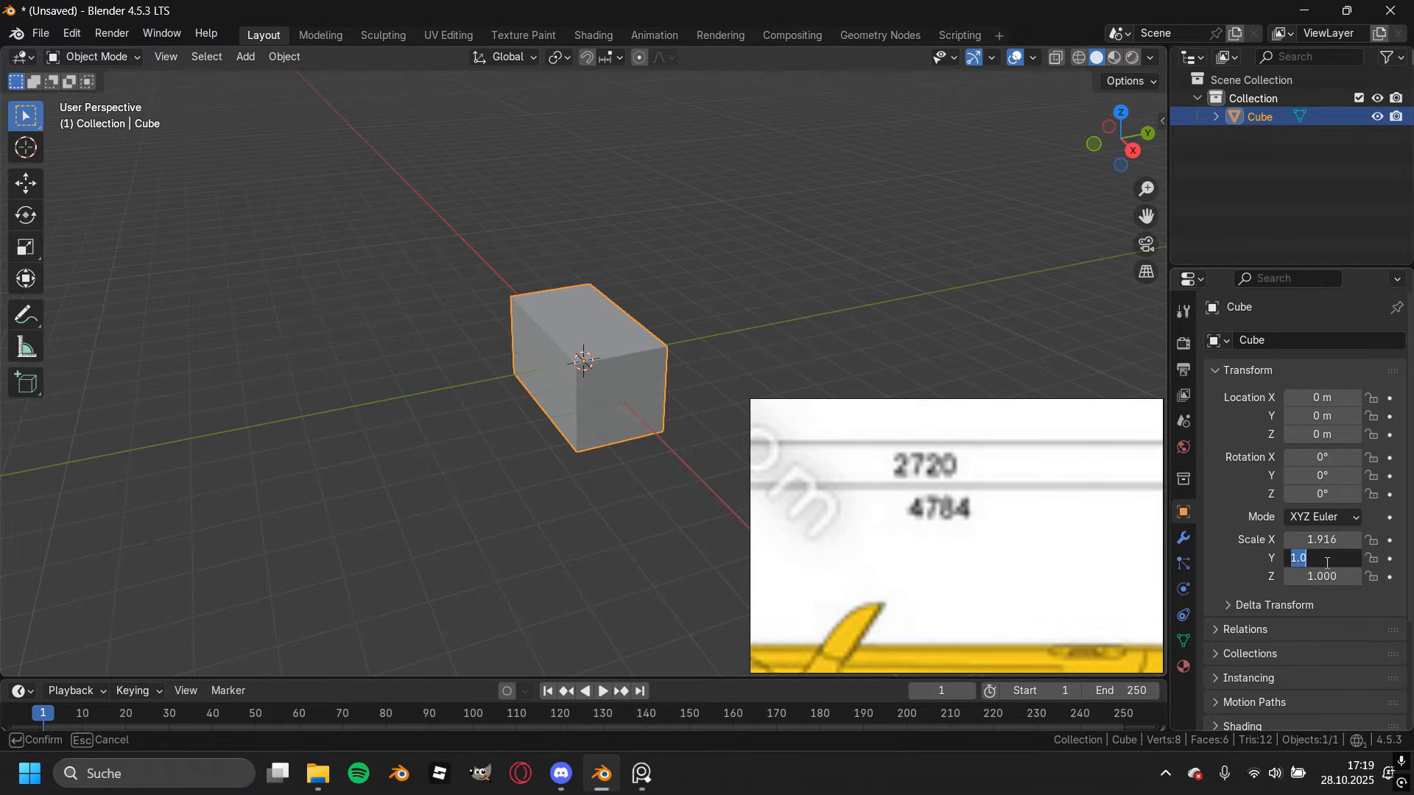
{"action": "key", "text": "Return"}
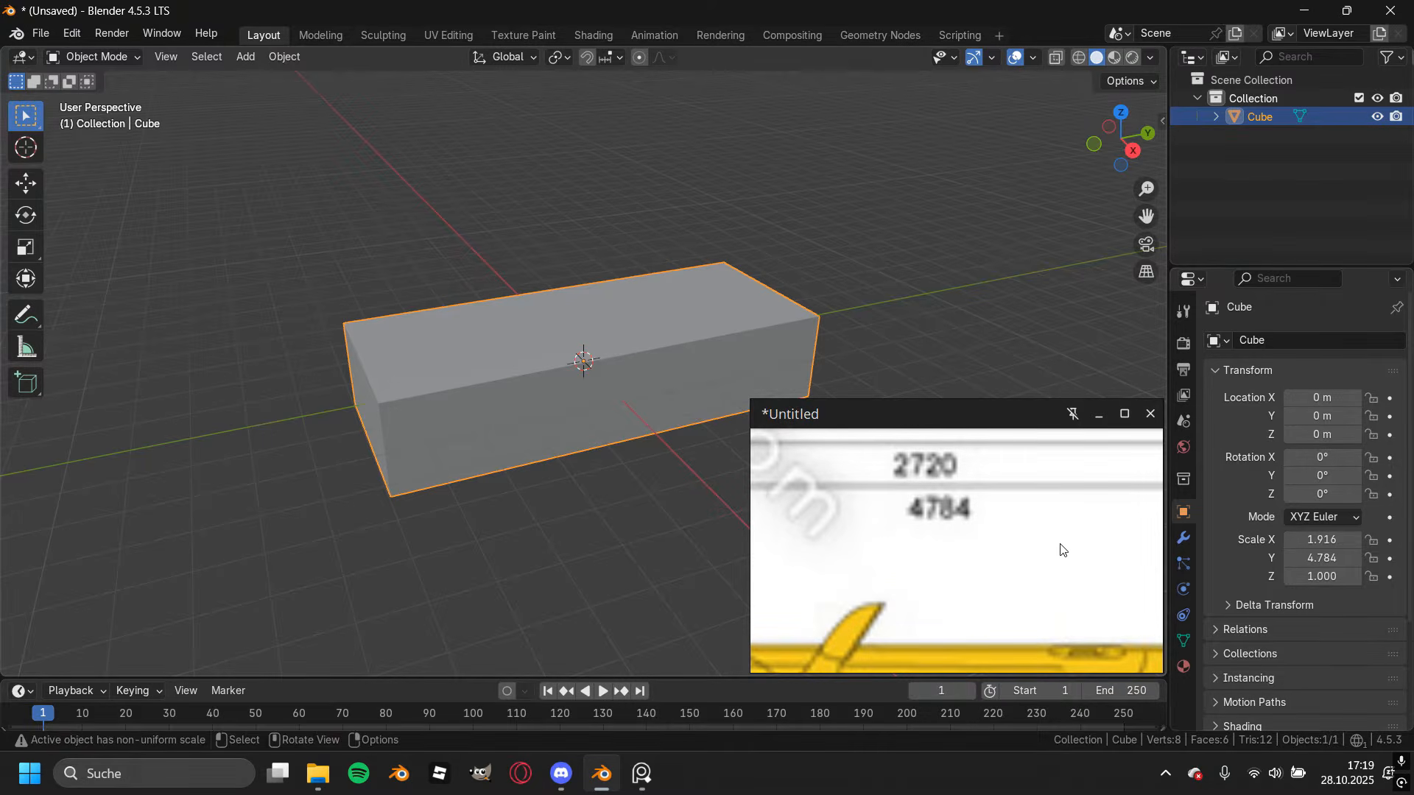
Set the cube's Z scale to 1.381, following the car height on the blueprint.
{"action": "scroll", "coordinate": [1057, 543], "scroll_direction": "down", "scroll_amount": 5}
{"action": "scroll", "coordinate": [1047, 555], "scroll_direction": "down", "scroll_amount": 2}
{"action": "scroll", "coordinate": [971, 508], "scroll_direction": "up", "scroll_amount": 8}
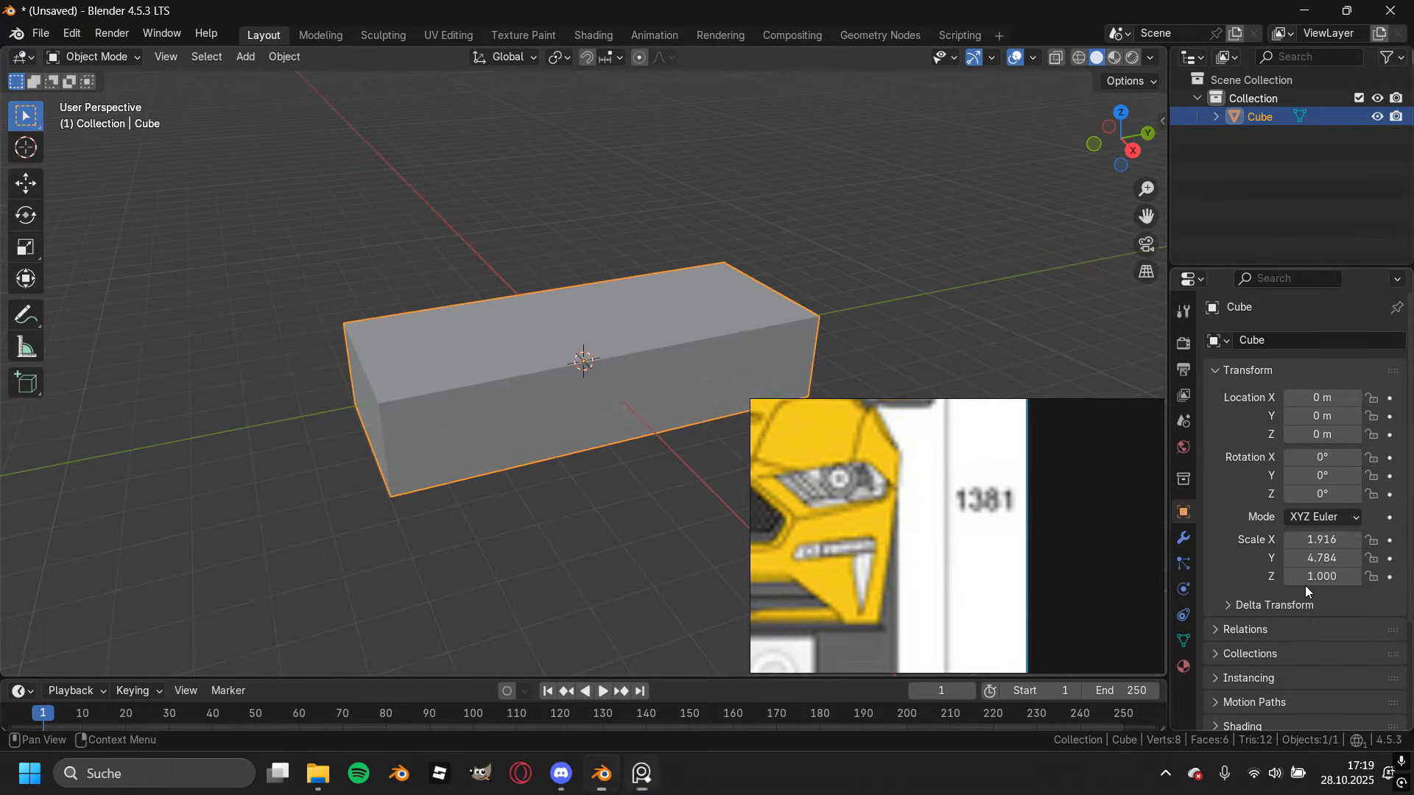
{"action": "left_click", "coordinate": [1326, 580]}
{"action": "type", "text": "1."}
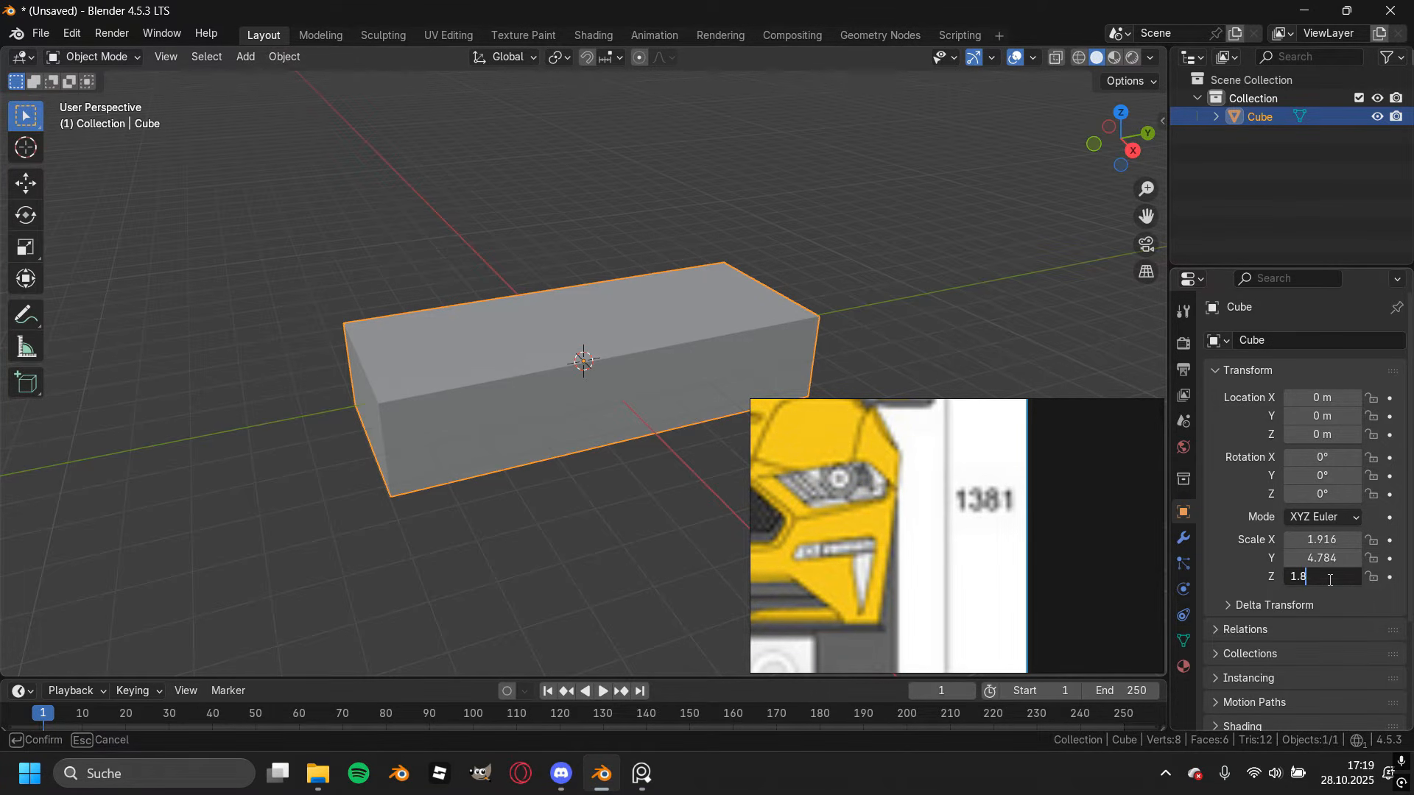
{"action": "type", "text": "381"}
{"action": "key", "text": "Return"}
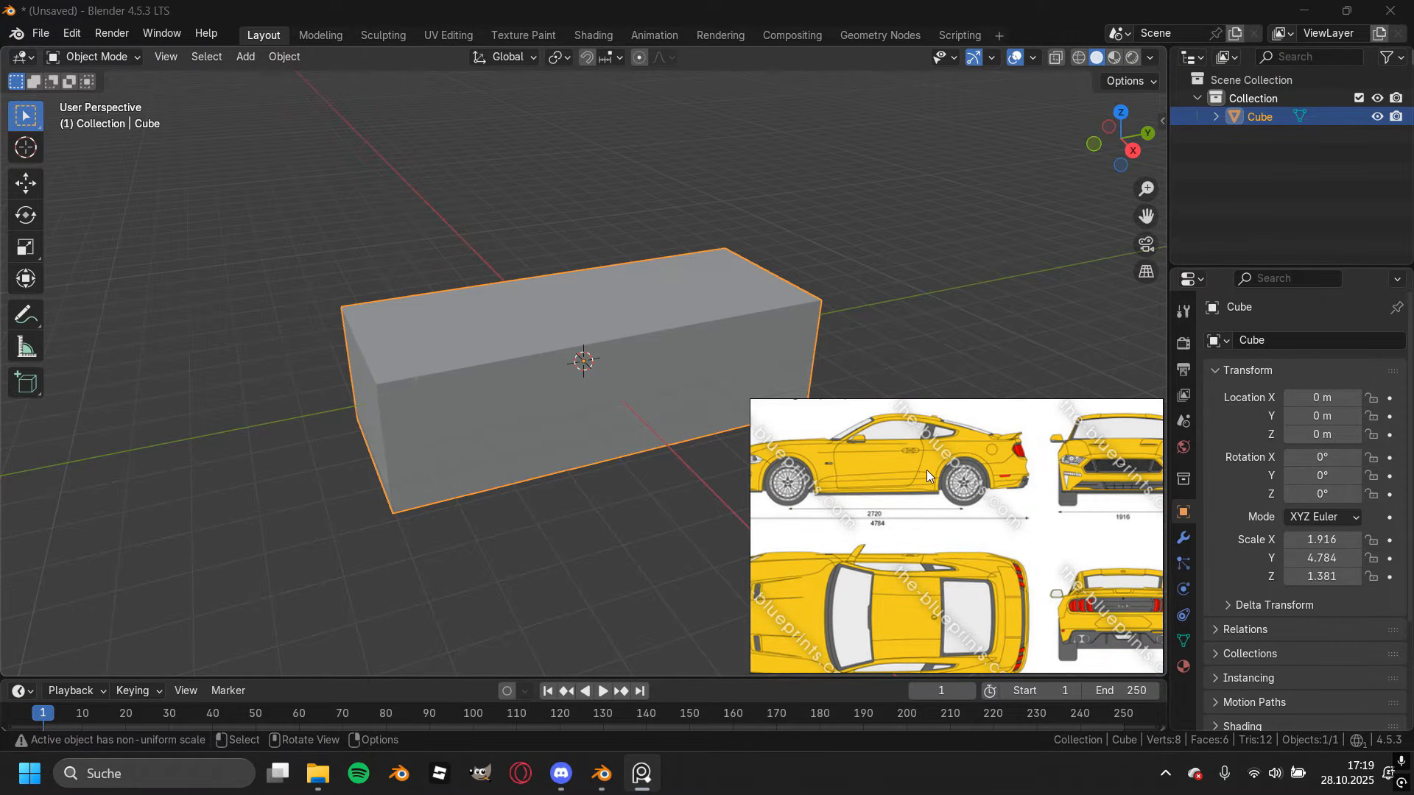
Deselect the cube and show it in the right orthographic view with wireframe shading.
{"action": "left_click", "coordinate": [951, 340]}
{"action": "middle_click_drag", "start_coordinate": [946, 347], "coordinate": [952, 339]}
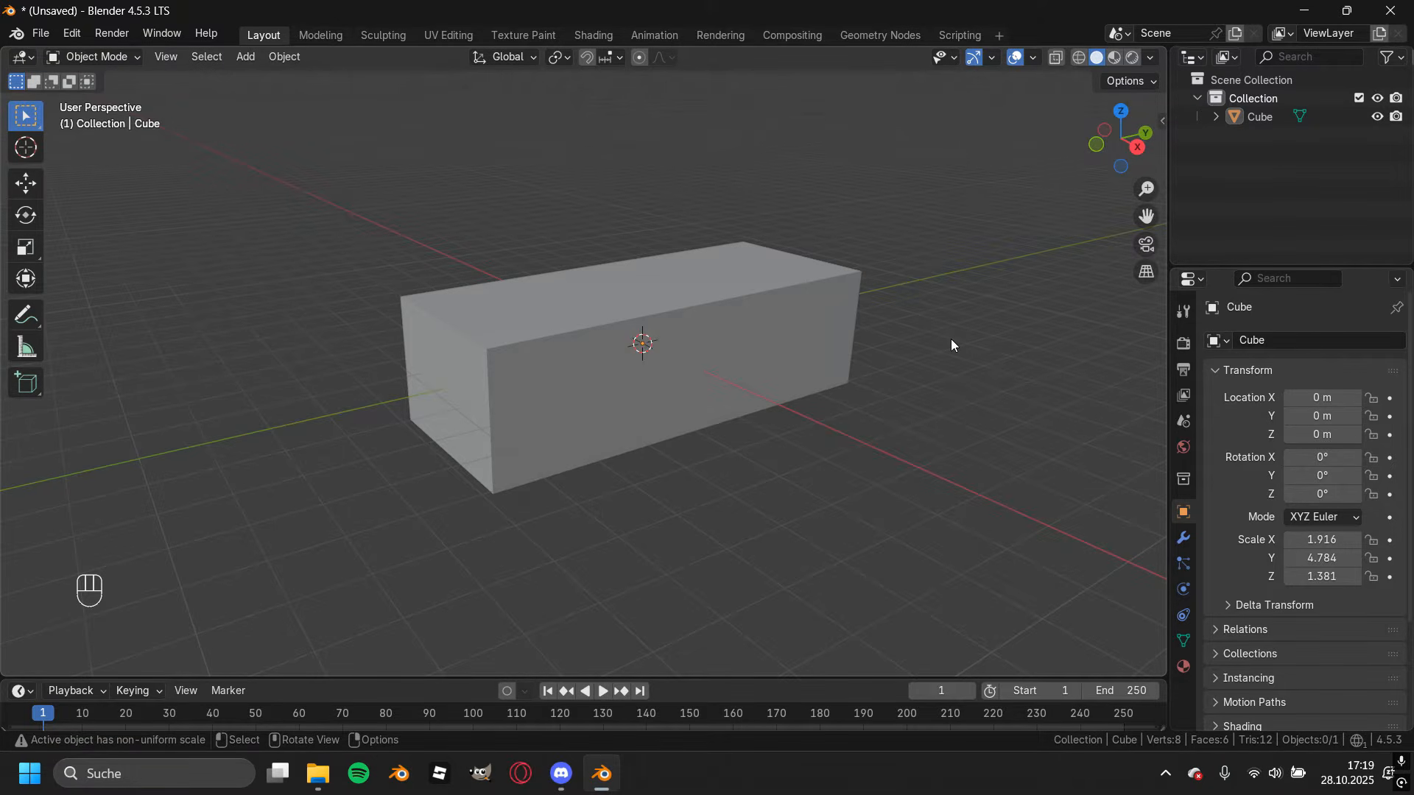
{"action": "key", "text": "KP_3"}
{"action": "scroll", "coordinate": [896, 373], "scroll_direction": "up", "scroll_amount": 2}
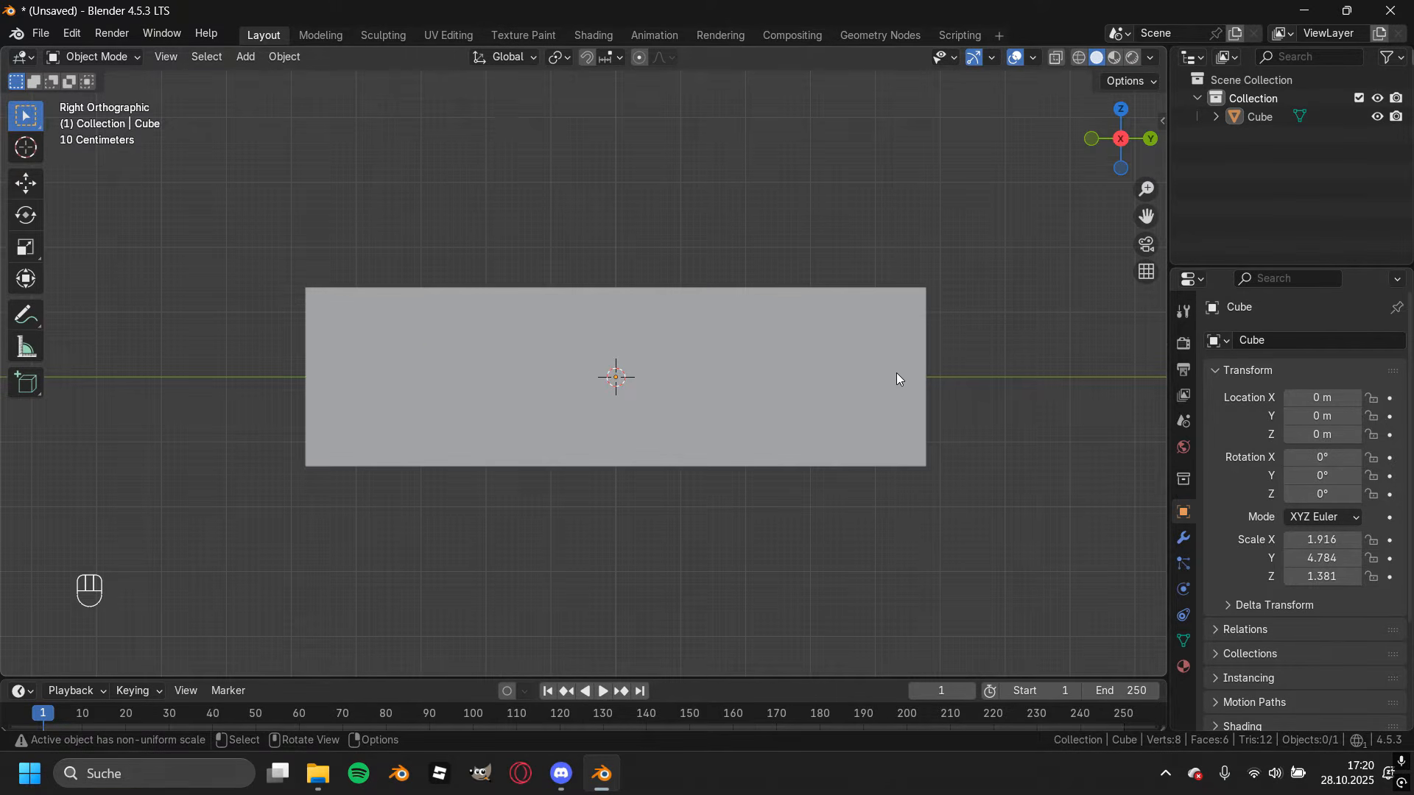
{"action": "key", "text": "z"}
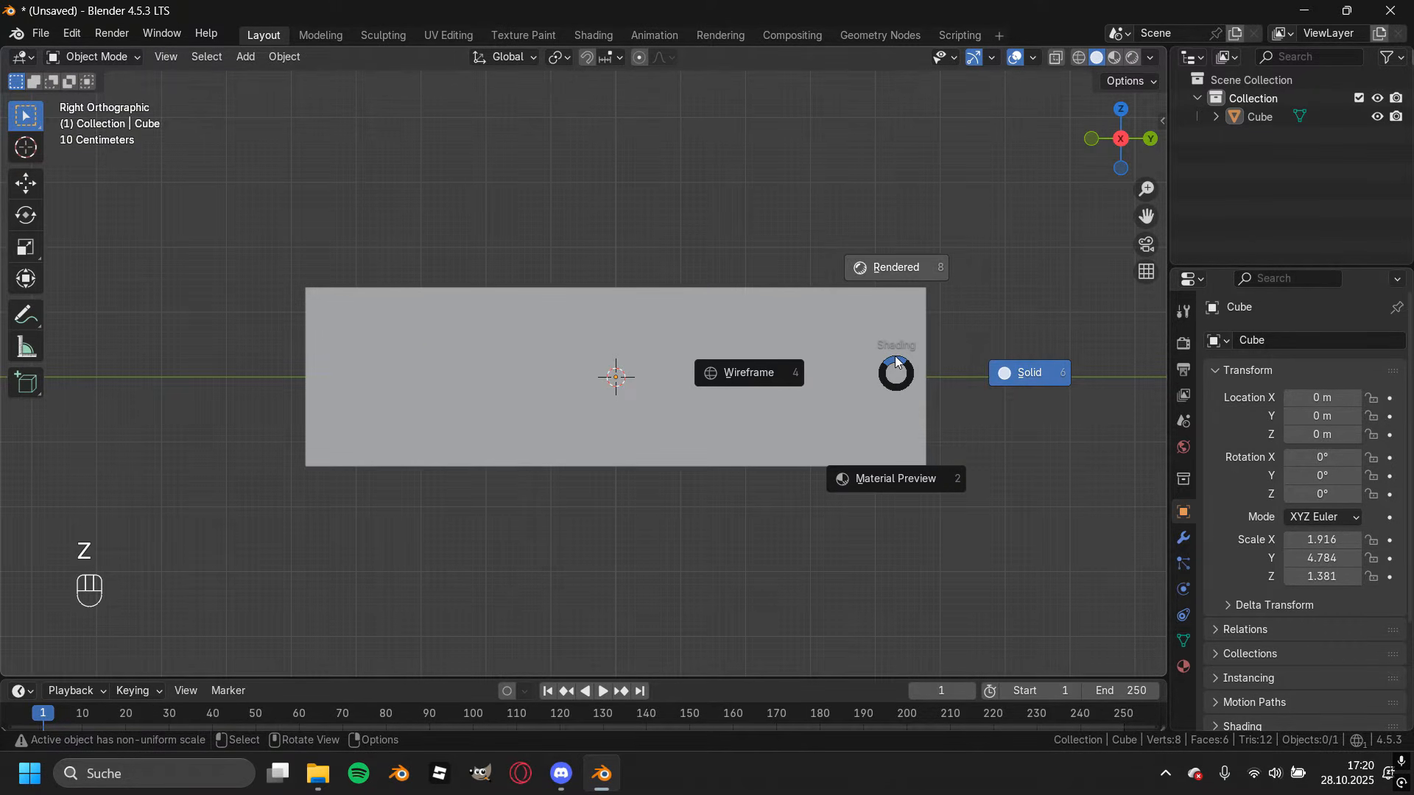
{"action": "left_click", "coordinate": [782, 382]}
{"action": "scroll", "coordinate": [781, 381], "scroll_direction": "up", "scroll_amount": 1}
{"action": "mouse_move", "coordinate": [710, 379]}
{"action": "middle_mouse_down", "text": "shift"}
{"action": "mouse_move", "coordinate": [760, 325]}
{"action": "mouse_move", "coordinate": [727, 359]}
{"action": "middle_mouse_up", "text": "shift"}
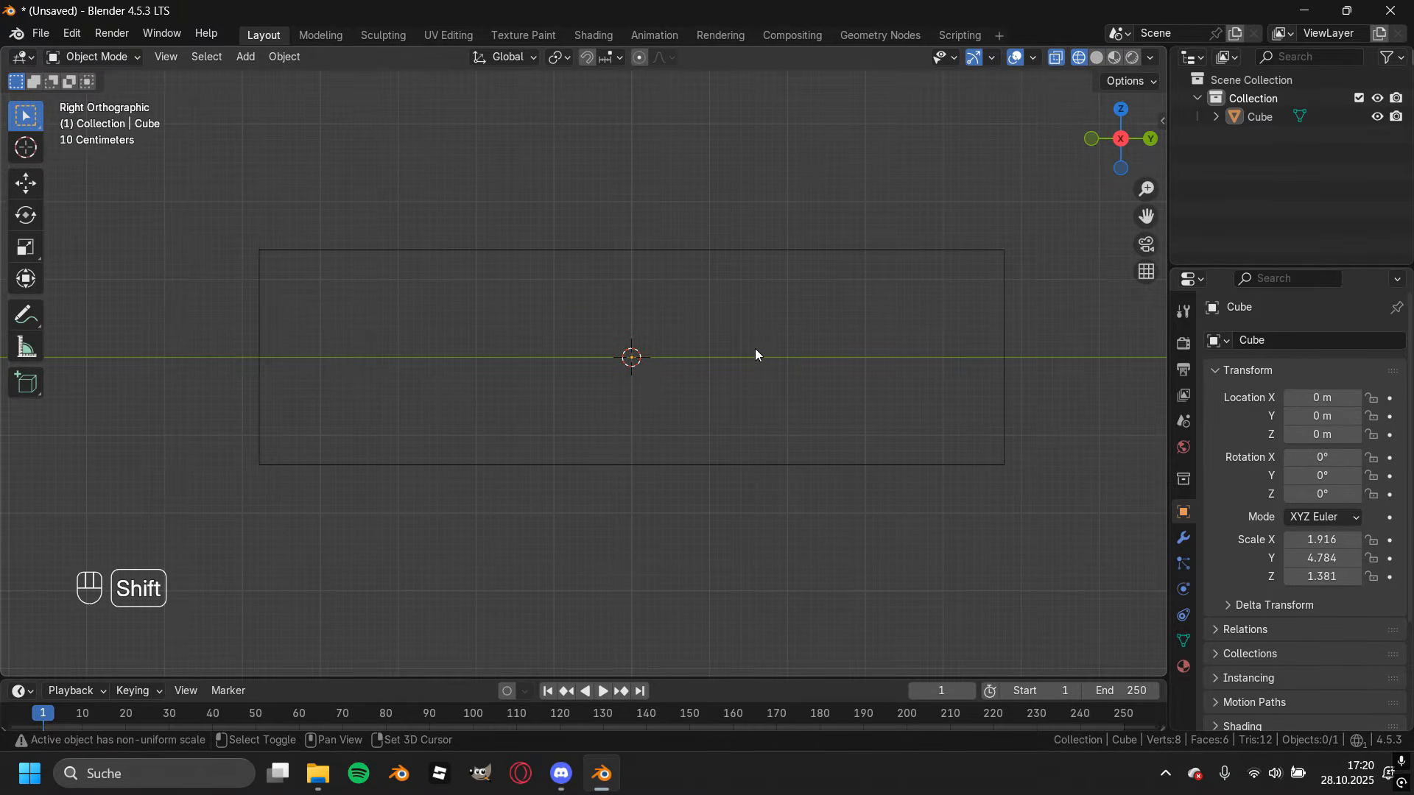
Add the blueprint 15245-mid.jpg from the Pictures\Zwischenspeicher\Ford folder as a reference image in the right orthographic view.
{"action": "key", "text": "shift+a"}
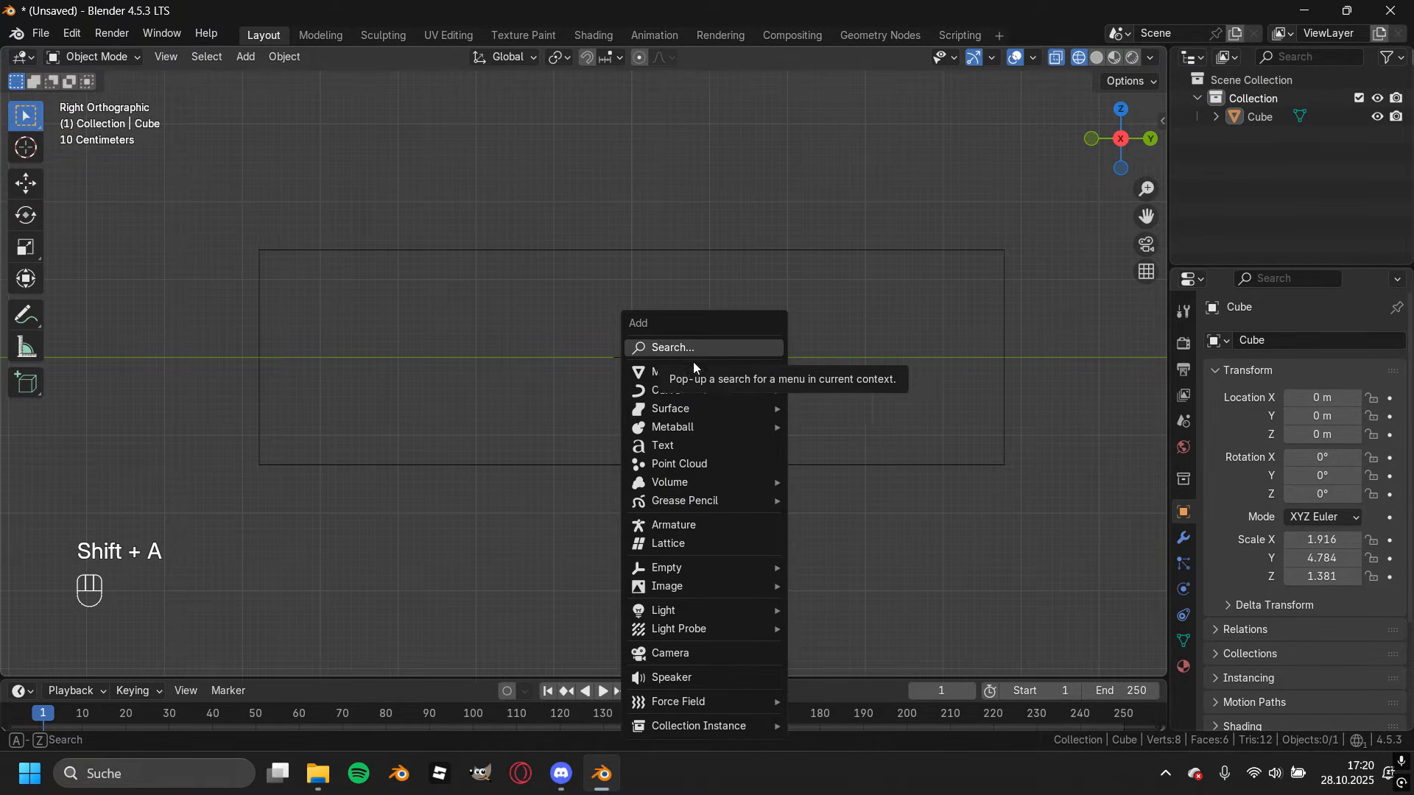
{"action": "mouse_move", "coordinate": [752, 588]}
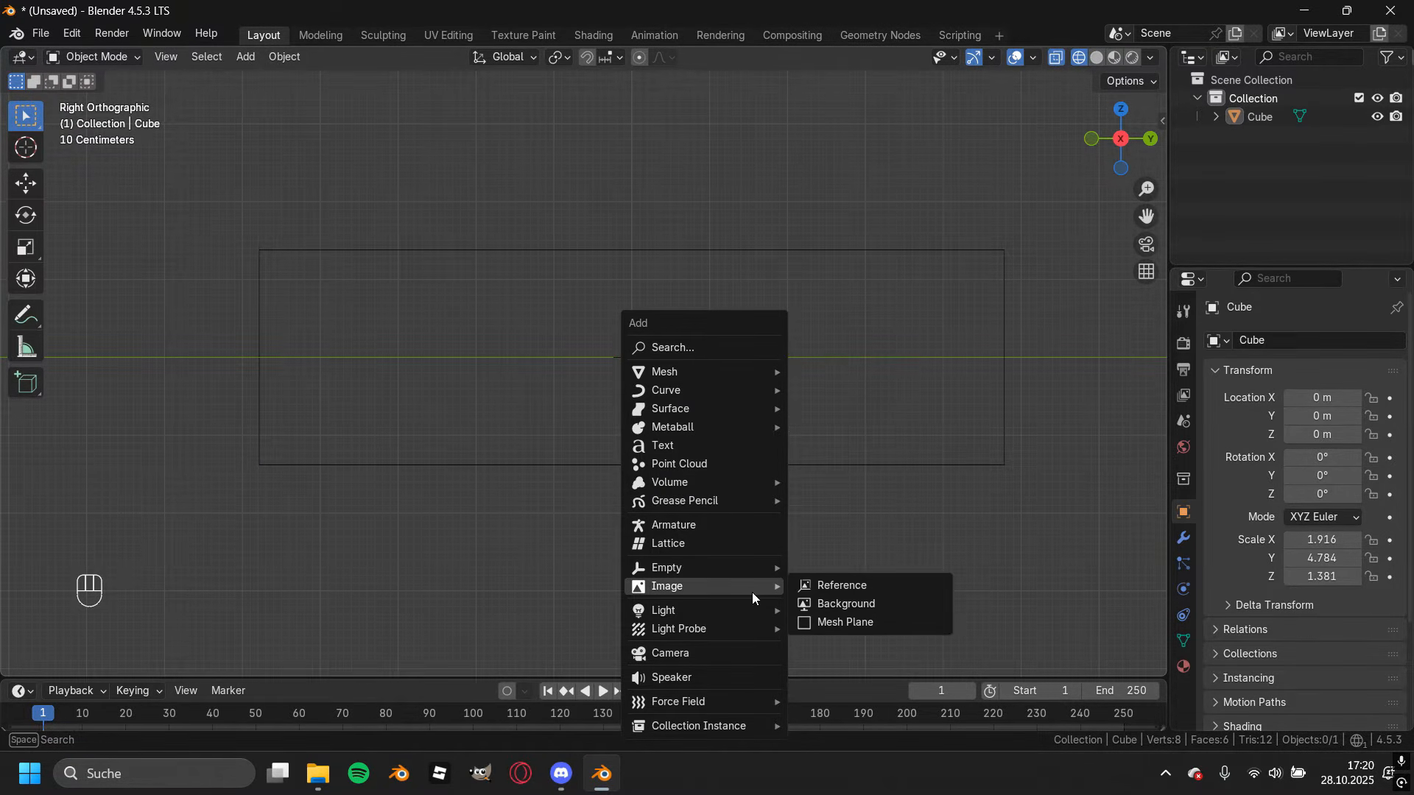
{"action": "left_click", "coordinate": [848, 589]}
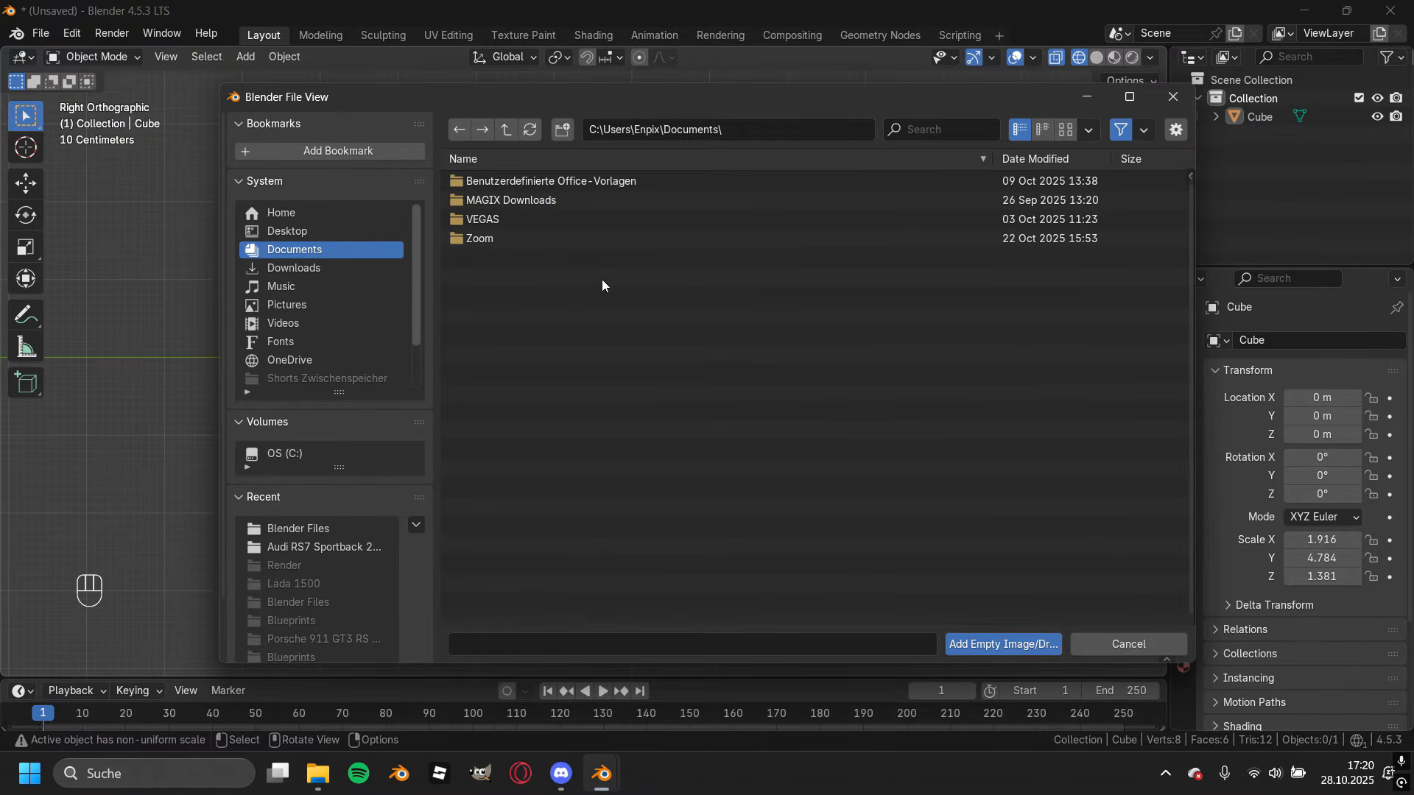
{"action": "left_click", "coordinate": [287, 305]}
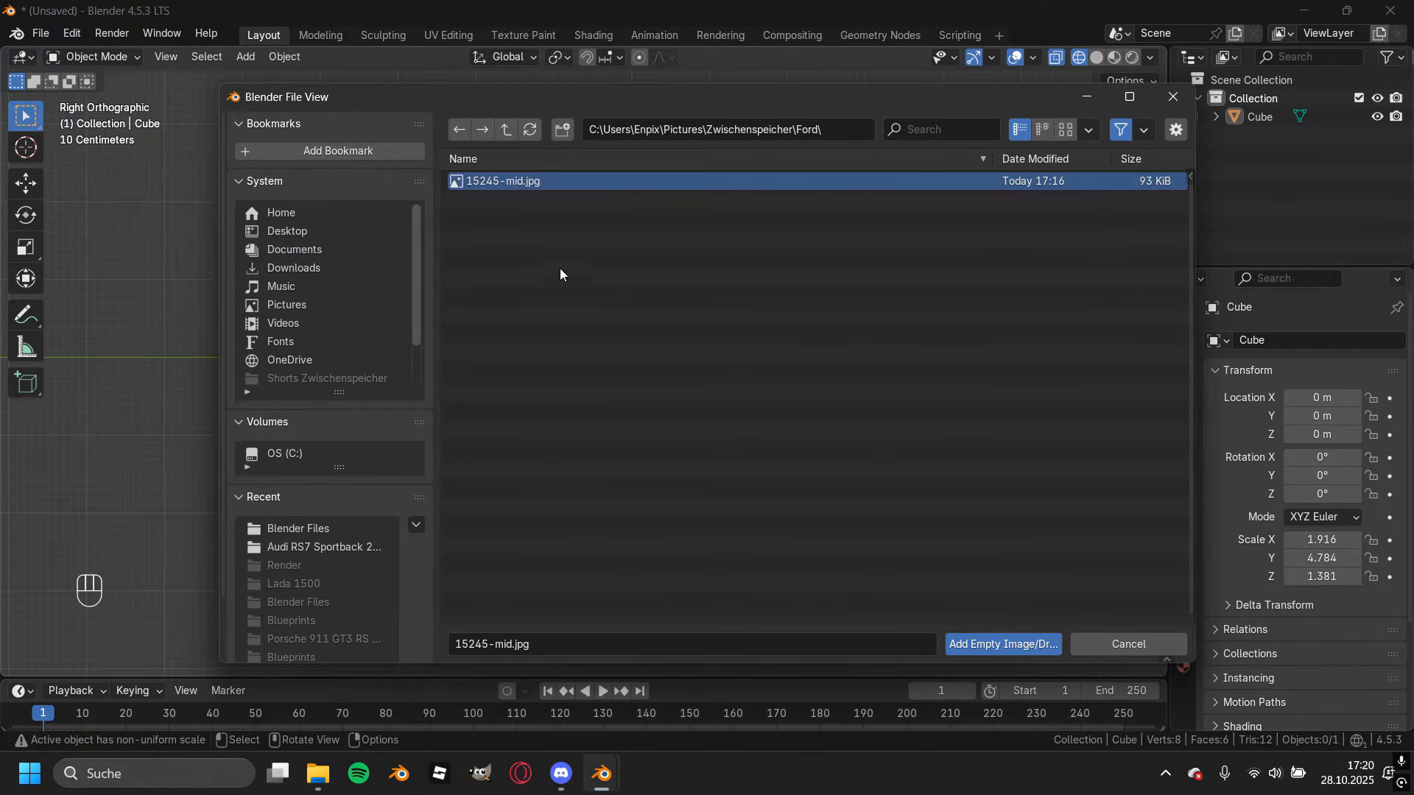
{"action": "left_click", "coordinate": [985, 651]}
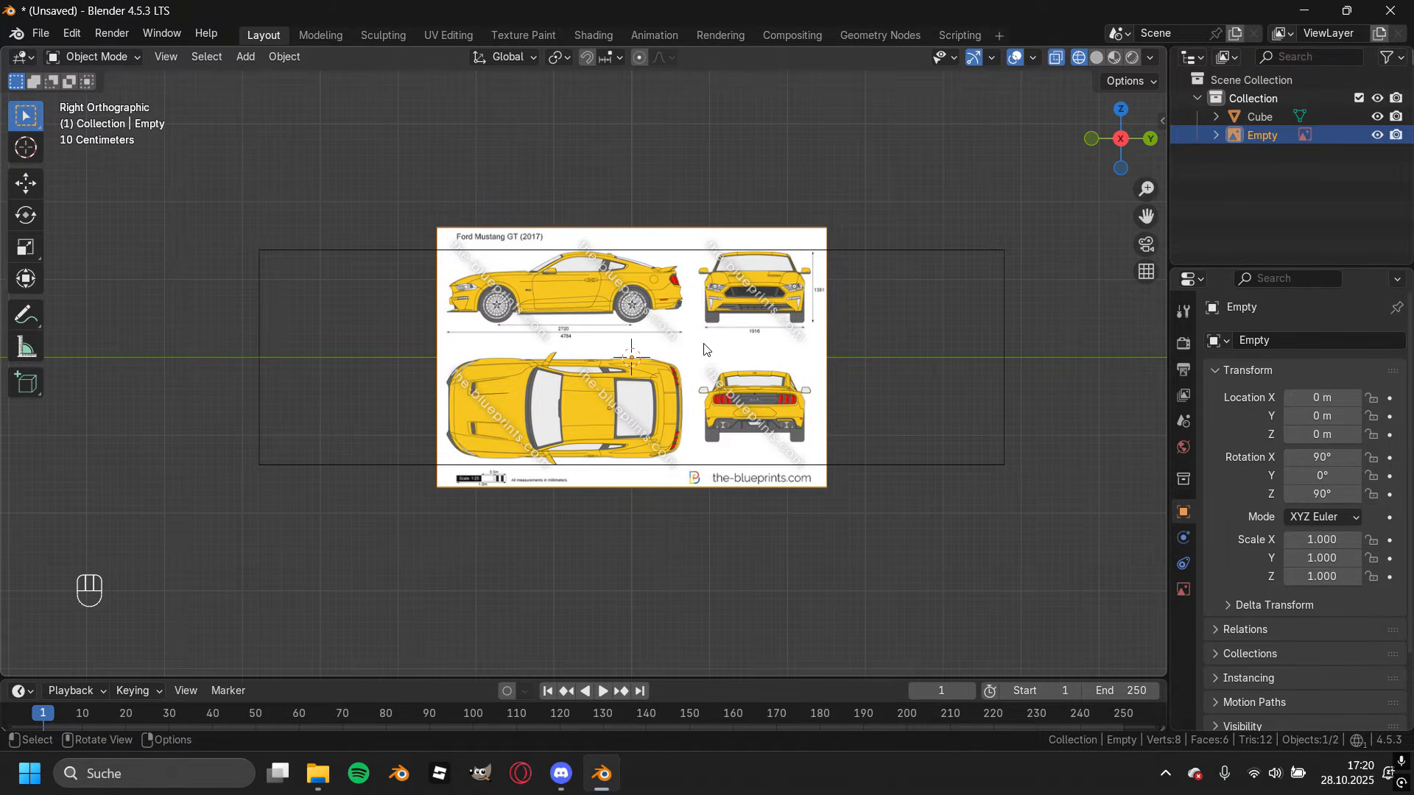
Scale the blueprint image up to about 2 and move its side view over the centre of the cube.
{"action": "scroll", "coordinate": [694, 342], "scroll_direction": "up", "scroll_amount": 1}
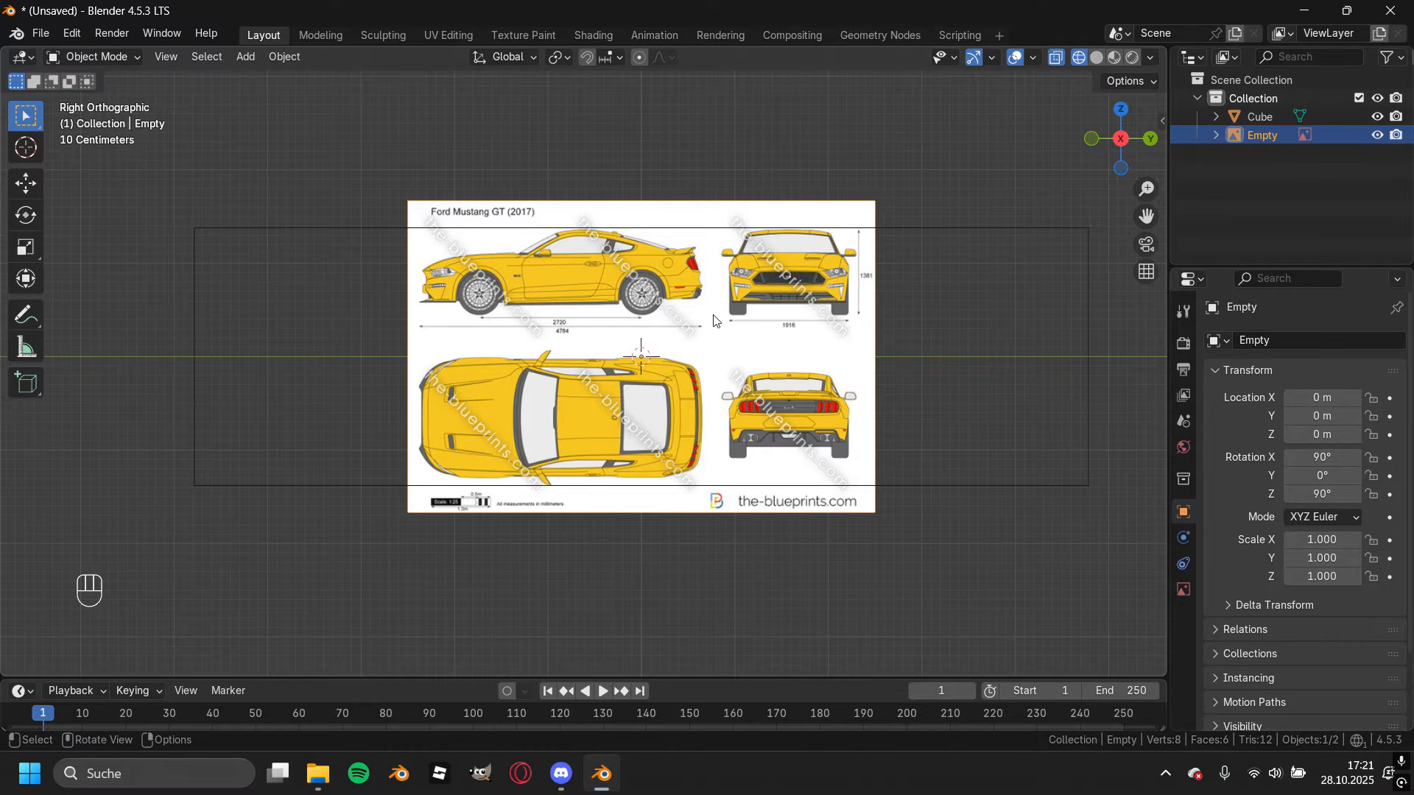
{"action": "key", "text": "s"}
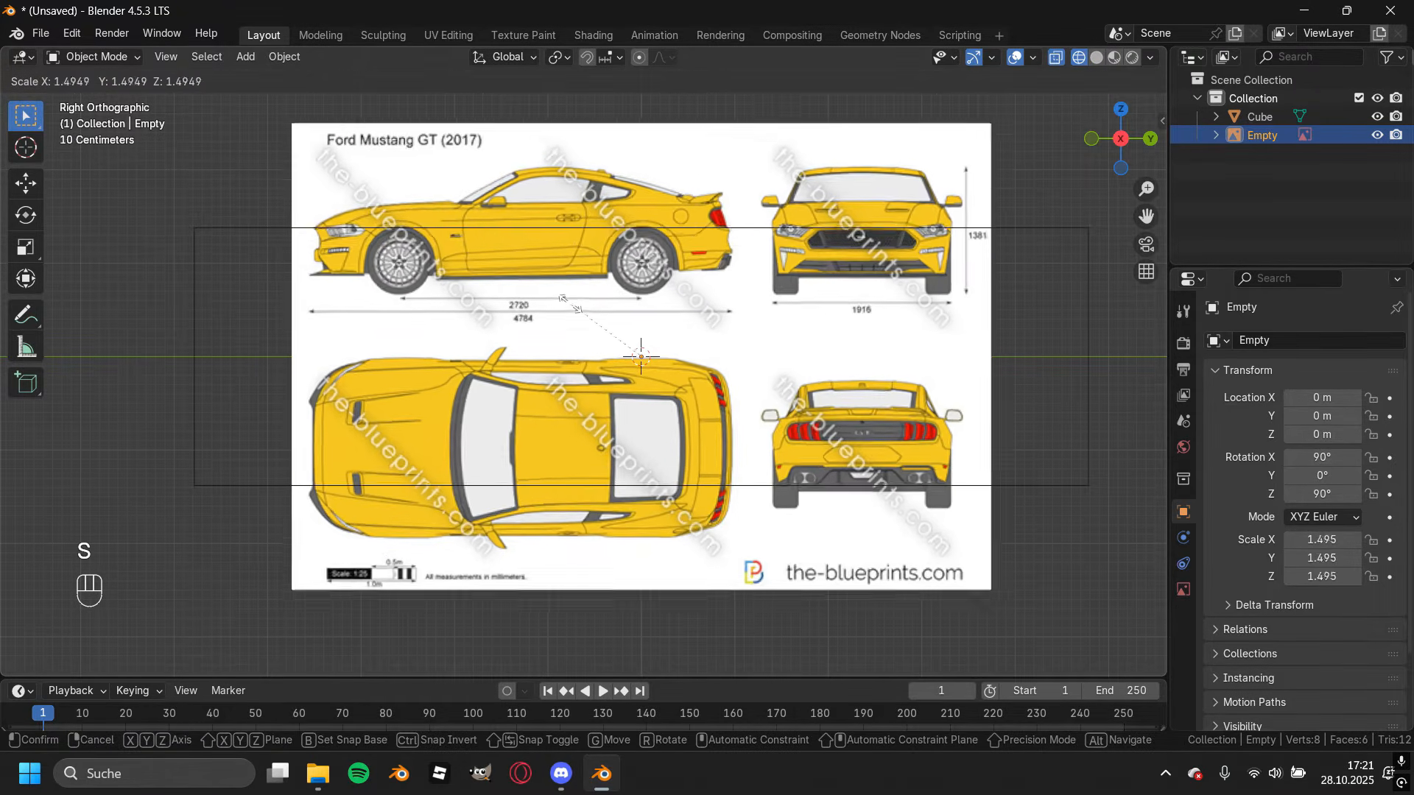
{"action": "left_click", "coordinate": [535, 222]}
{"action": "key", "text": "g"}
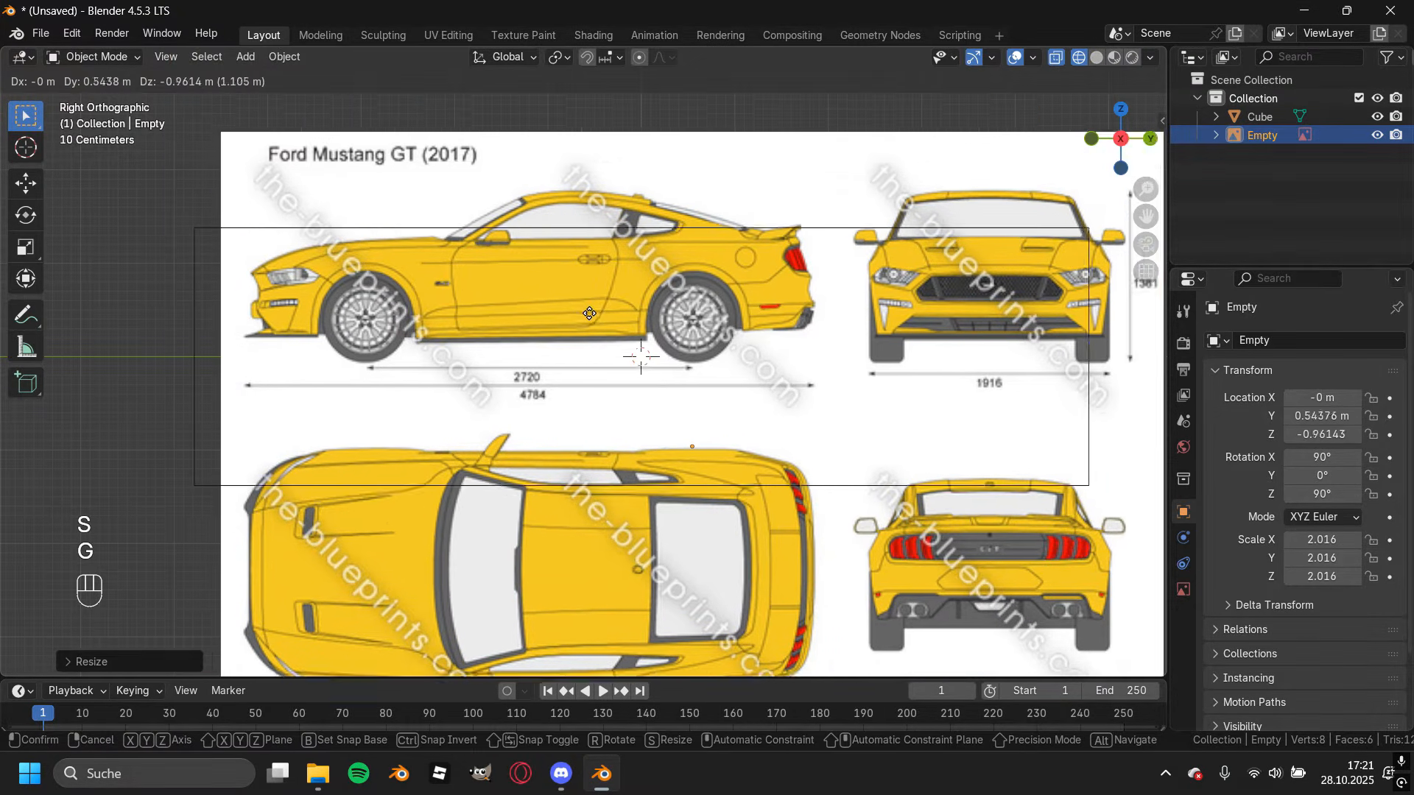
{"action": "left_click", "coordinate": [657, 303]}
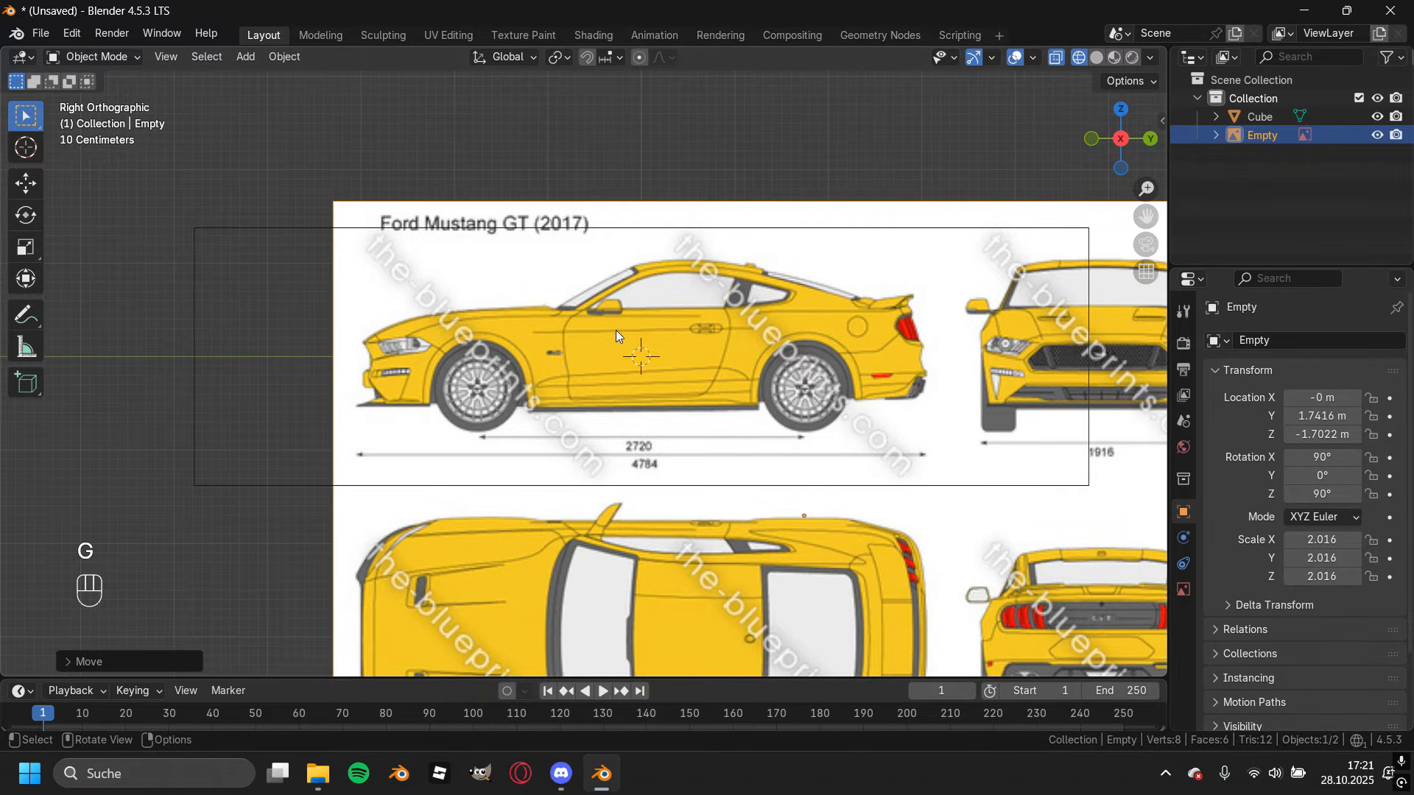
Enlarge the blueprint further to about 3.1 and shift it so the side view of the car nearly fills the cube's outline.
{"action": "key", "text": "s"}
{"action": "left_click", "coordinate": [551, 340]}
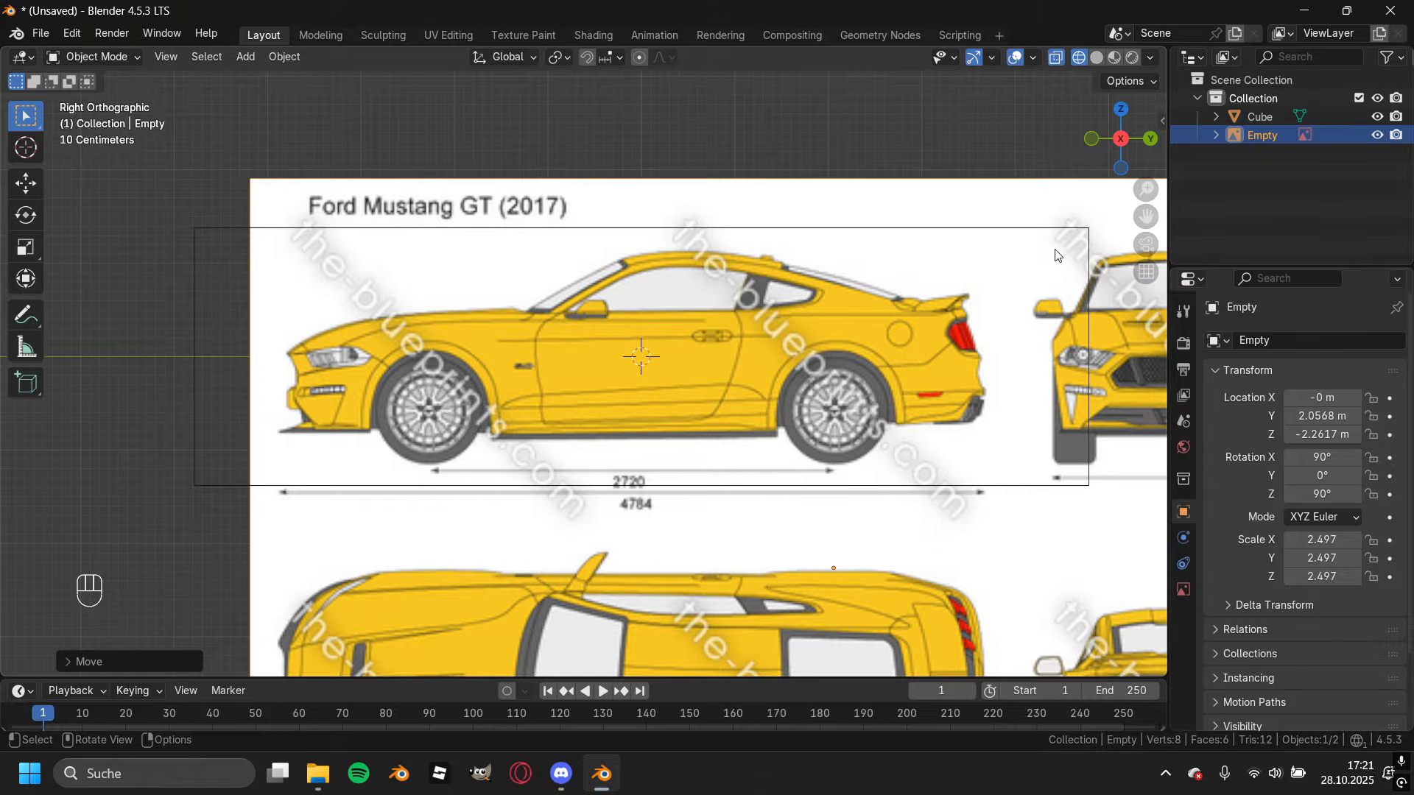
{"action": "key", "text": "s"}
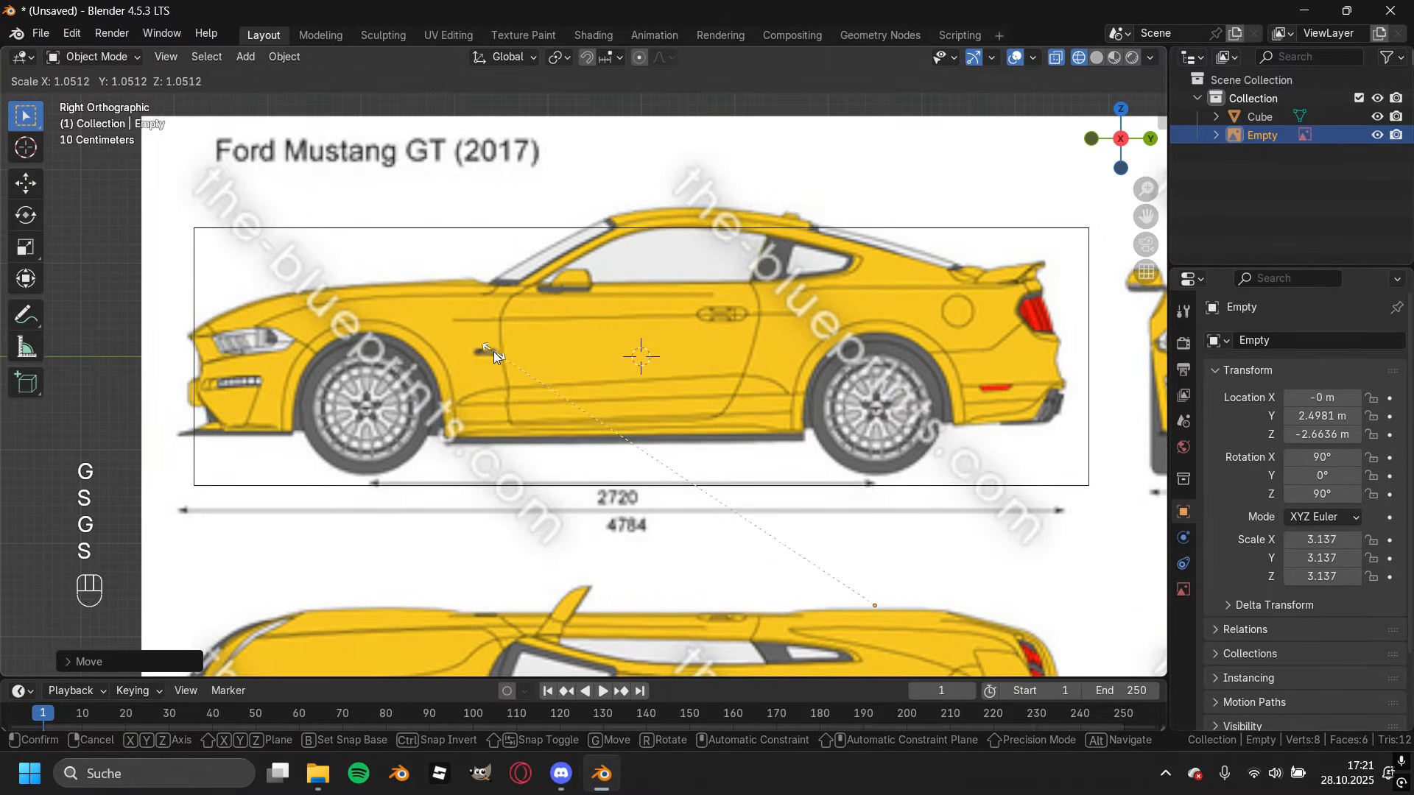
{"action": "left_click", "coordinate": [502, 356]}
{"action": "key", "text": "g"}
{"action": "left_click", "coordinate": [505, 362]}
Fine-tune the blueprint's scale to about 3.158 and its position so the car's length and wheel bottoms meet the cube's edges.
{"action": "scroll", "coordinate": [403, 334], "scroll_direction": "up", "scroll_amount": 3}
{"action": "middle_click_drag", "start_coordinate": [127, 413], "coordinate": [403, 334], "text": "shift"}
{"action": "scroll", "coordinate": [404, 335], "scroll_direction": "down", "scroll_amount": 3}
{"action": "middle_click_drag", "start_coordinate": [706, 316], "coordinate": [552, 346], "text": "shift"}
{"action": "middle_click_drag", "start_coordinate": [383, 346], "coordinate": [237, 309], "text": "shift"}
{"action": "scroll", "coordinate": [634, 311], "scroll_direction": "up", "scroll_amount": 4}
{"action": "key", "text": "s"}
{"action": "left_click", "coordinate": [635, 311]}
{"action": "key", "text": "g"}
{"action": "left_click", "coordinate": [637, 313]}
Examine the blueprint's side view against the cube's edges at the car's front, rear, roof and wheels.
{"action": "scroll", "coordinate": [846, 324], "scroll_direction": "down", "scroll_amount": 3}
{"action": "middle_click_drag", "start_coordinate": [1053, 329], "coordinate": [679, 362], "text": "shift"}
{"action": "scroll", "coordinate": [672, 350], "scroll_direction": "up", "scroll_amount": 6}
{"action": "scroll", "coordinate": [671, 348], "scroll_direction": "down", "scroll_amount": 4}
{"action": "scroll", "coordinate": [597, 330], "scroll_direction": "up", "scroll_amount": 3}
{"action": "scroll", "coordinate": [709, 330], "scroll_direction": "down", "scroll_amount": 5}
{"action": "scroll", "coordinate": [648, 306], "scroll_direction": "down", "scroll_amount": 1}
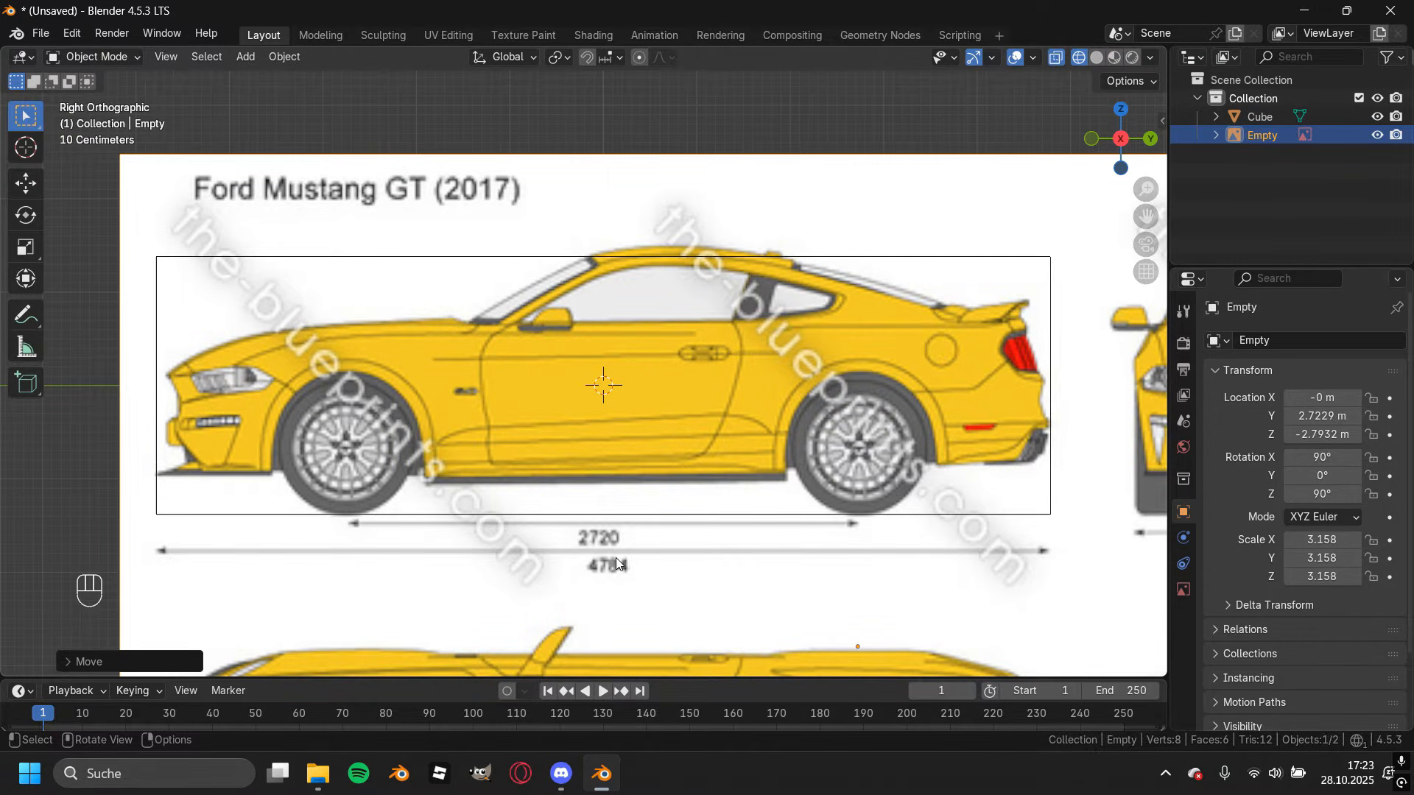
{"action": "middle_click_drag", "start_coordinate": [615, 558], "coordinate": [646, 562], "text": "shift"}
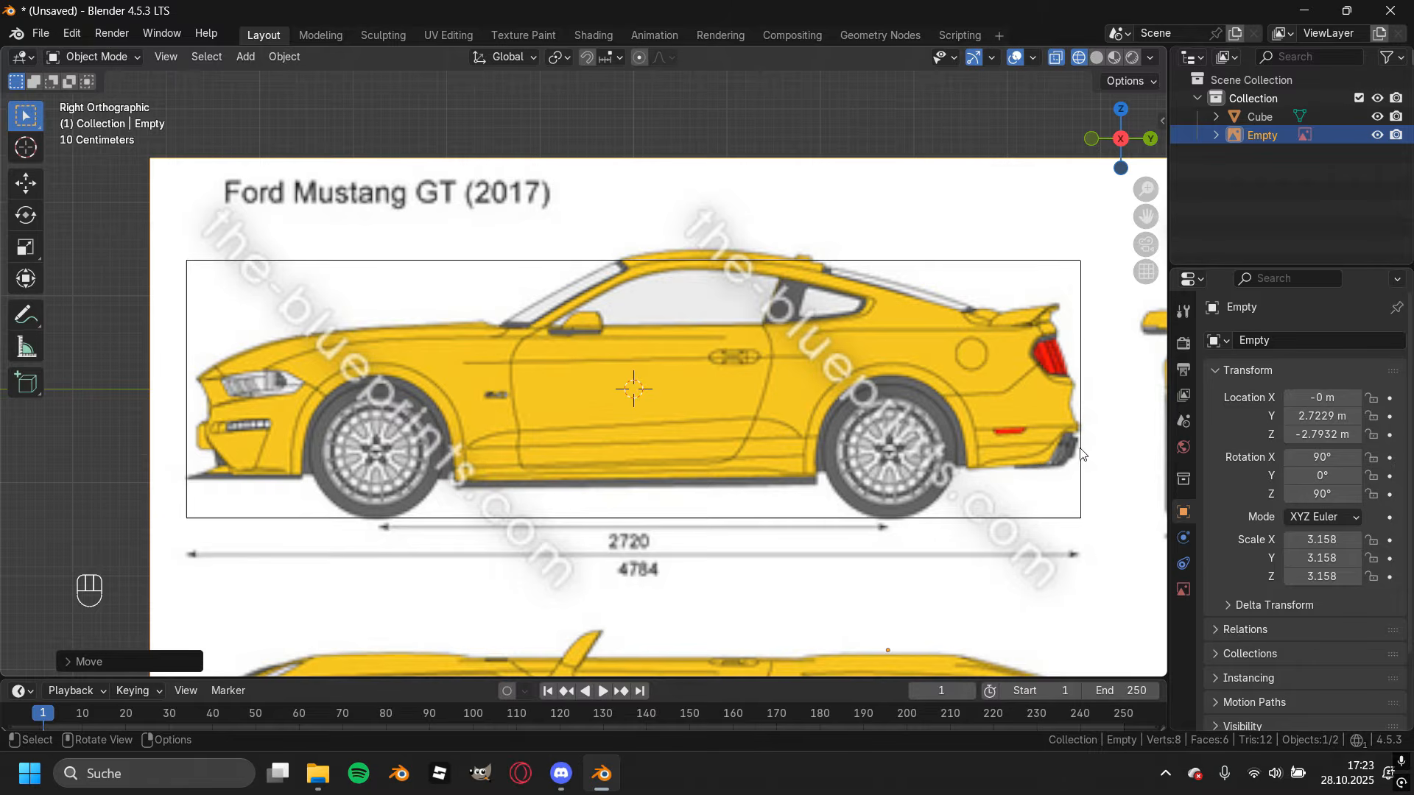
{"action": "middle_click_drag", "start_coordinate": [773, 404], "coordinate": [758, 395], "text": "shift"}
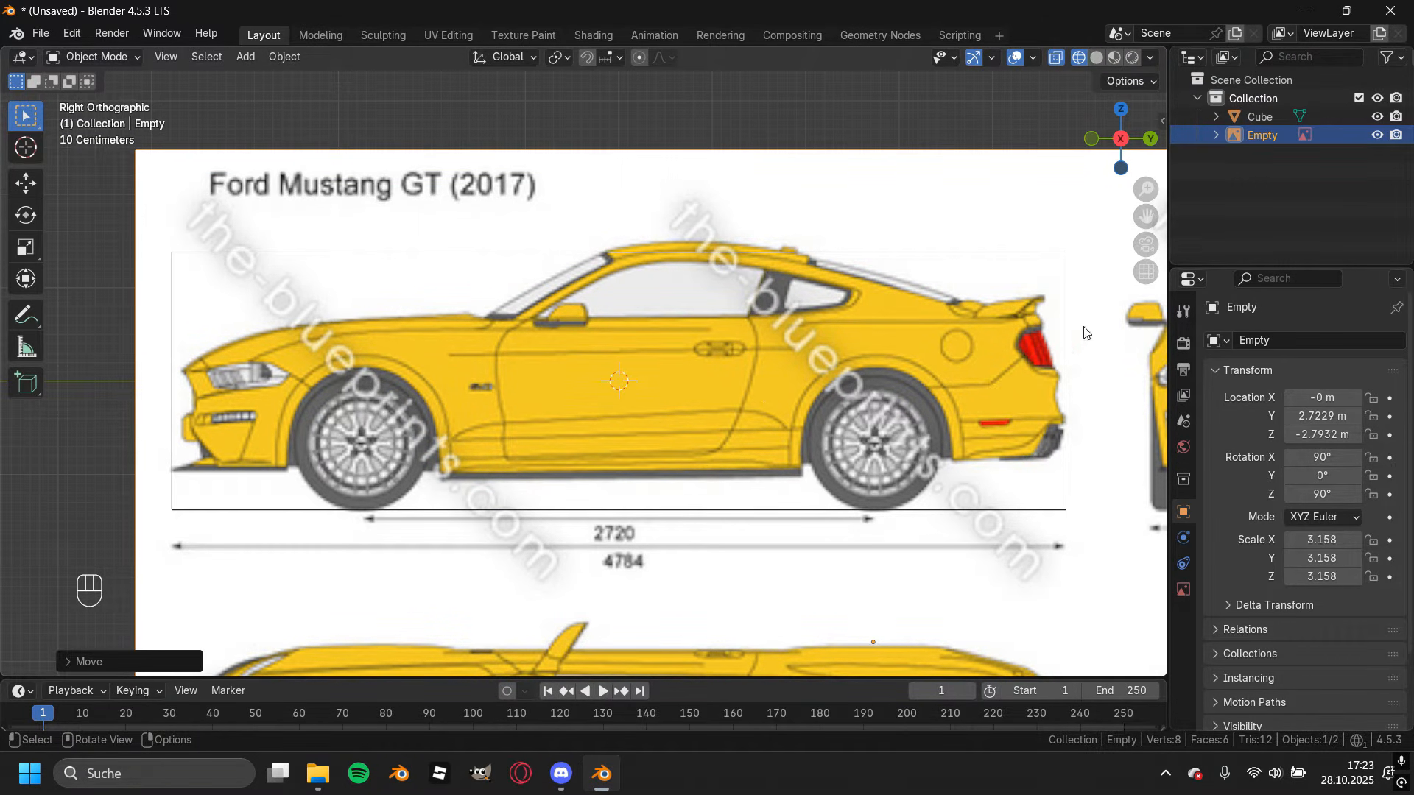
Hide the blueprint image in perspective views while keeping it shown in orthographic views, and check it in the right view.
{"action": "left_click", "coordinate": [1183, 589]}
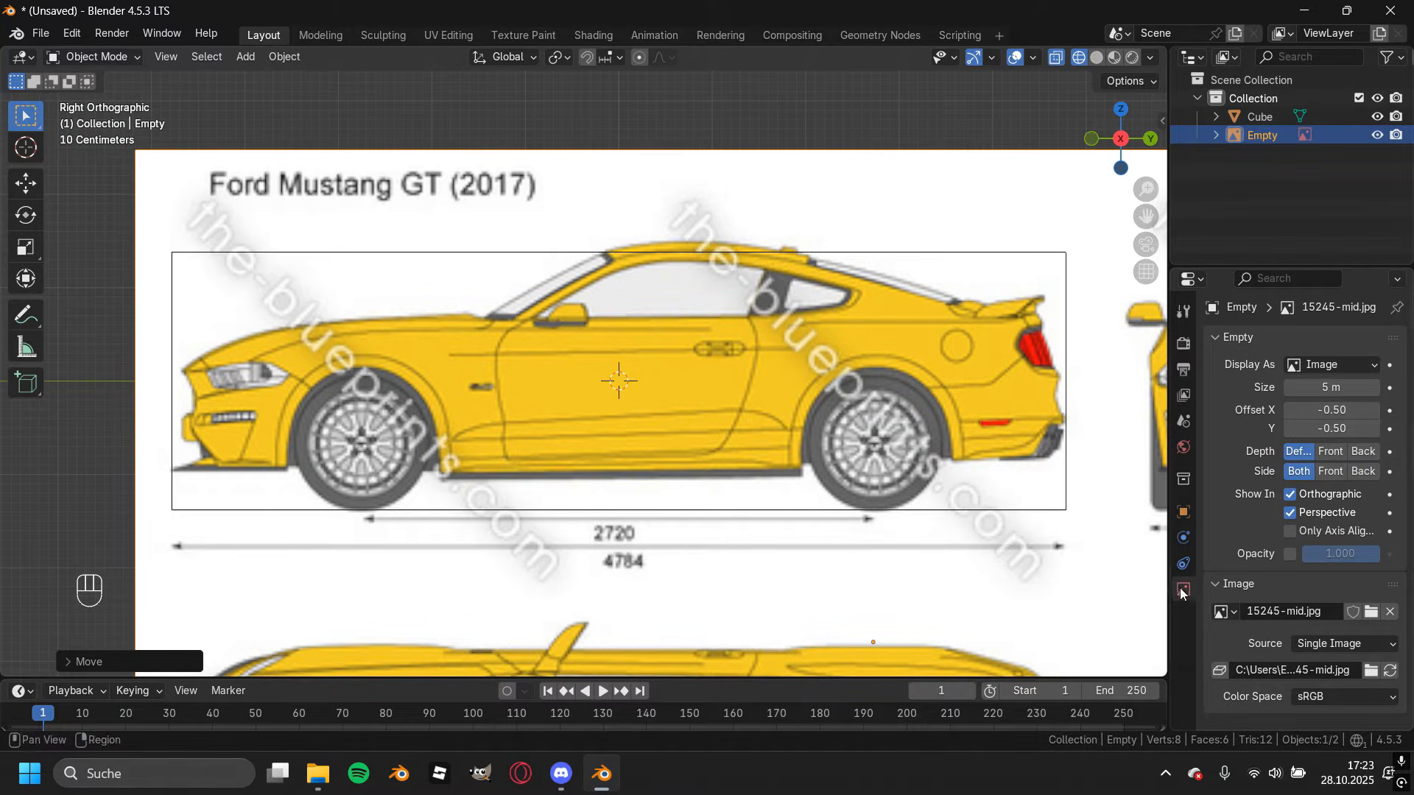
{"action": "scroll", "coordinate": [570, 298], "scroll_direction": "down", "scroll_amount": 2}
{"action": "middle_click_drag", "start_coordinate": [585, 297], "coordinate": [582, 339]}
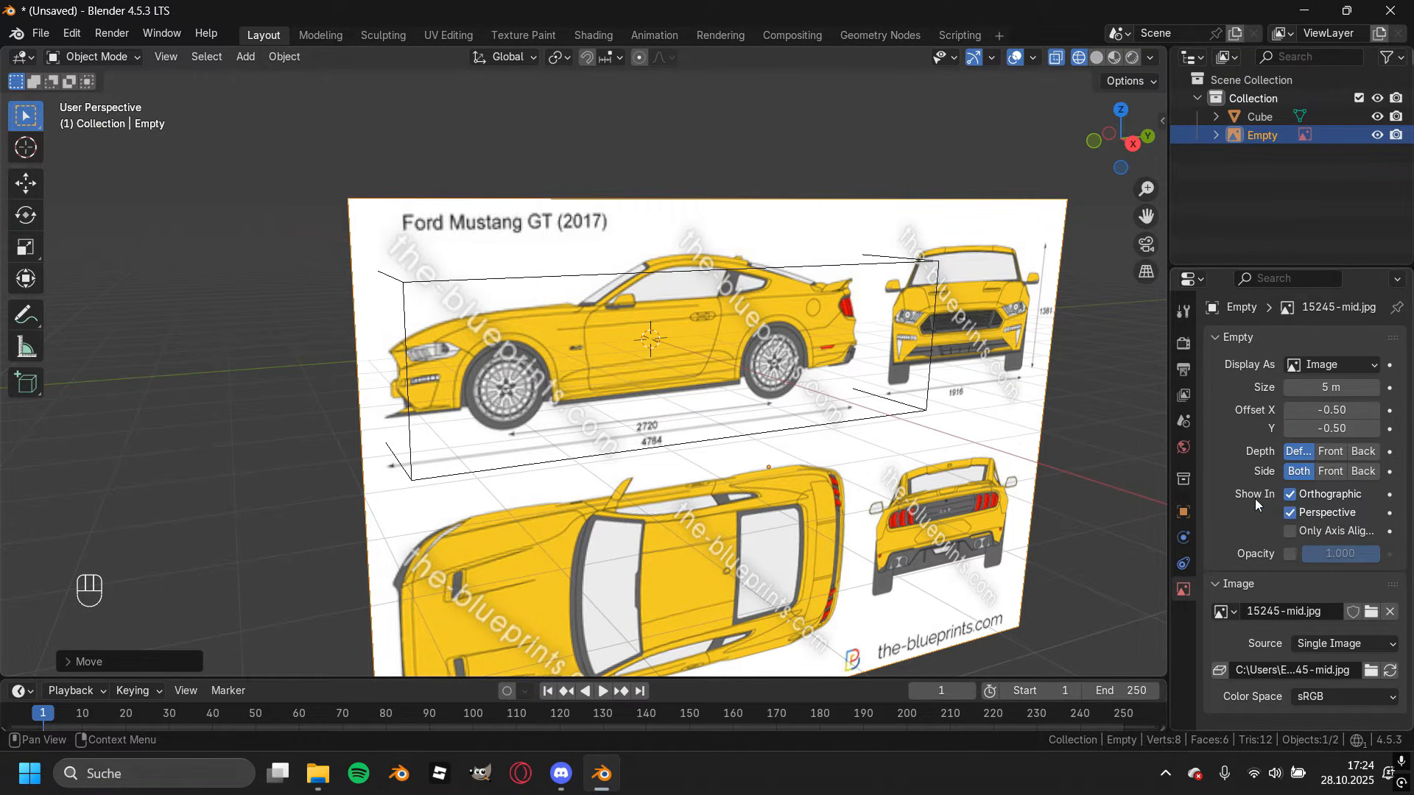
{"action": "left_click", "coordinate": [1289, 512]}
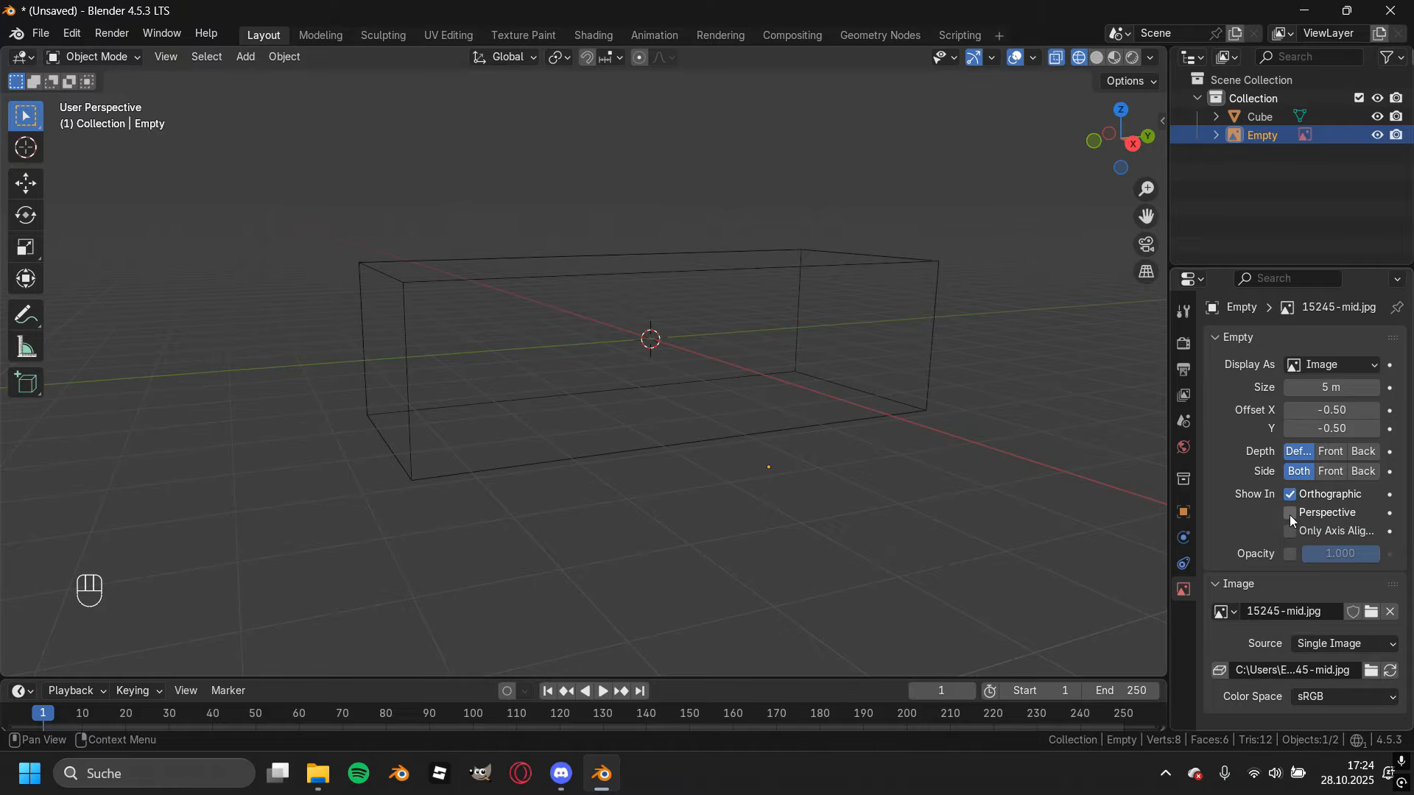
{"action": "middle_click_drag", "start_coordinate": [1068, 412], "coordinate": [817, 297]}
{"action": "key", "text": "KP_3"}
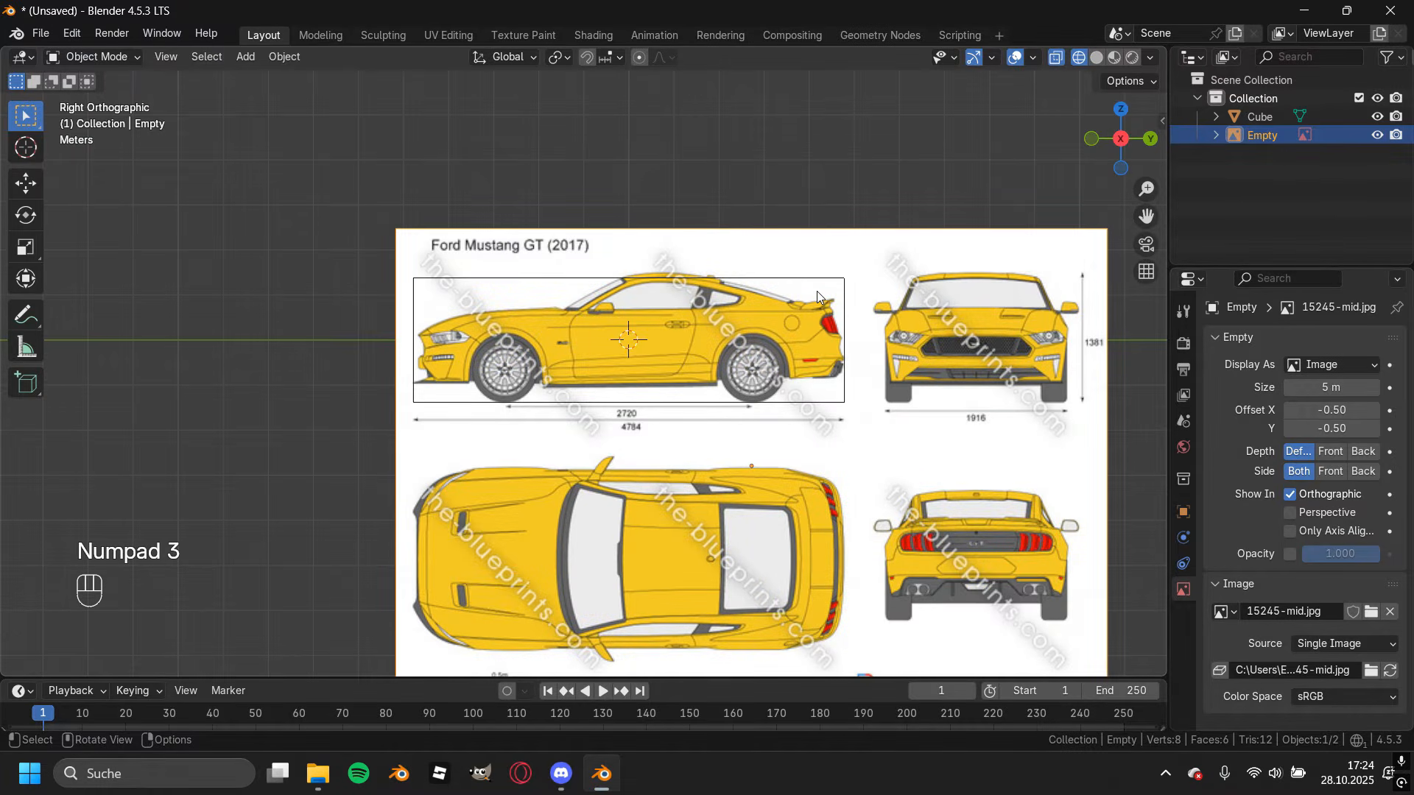
Enable opacity for the blueprint image and set it to 0.1.
{"action": "scroll", "coordinate": [749, 315], "scroll_direction": "up", "scroll_amount": 4}
{"action": "middle_click_drag", "start_coordinate": [743, 302], "coordinate": [705, 325], "text": "shift"}
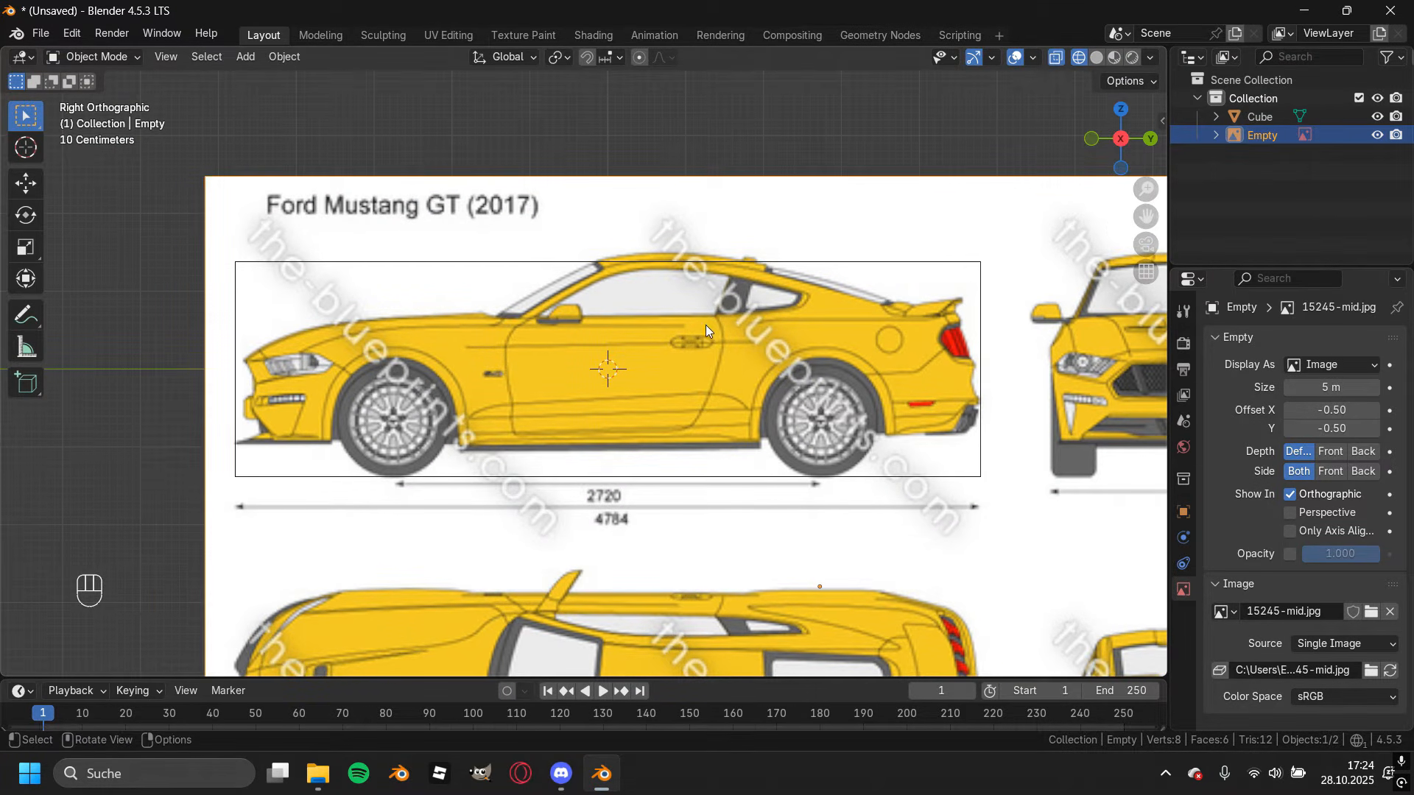
{"action": "scroll", "coordinate": [822, 417], "scroll_direction": "up", "scroll_amount": 1}
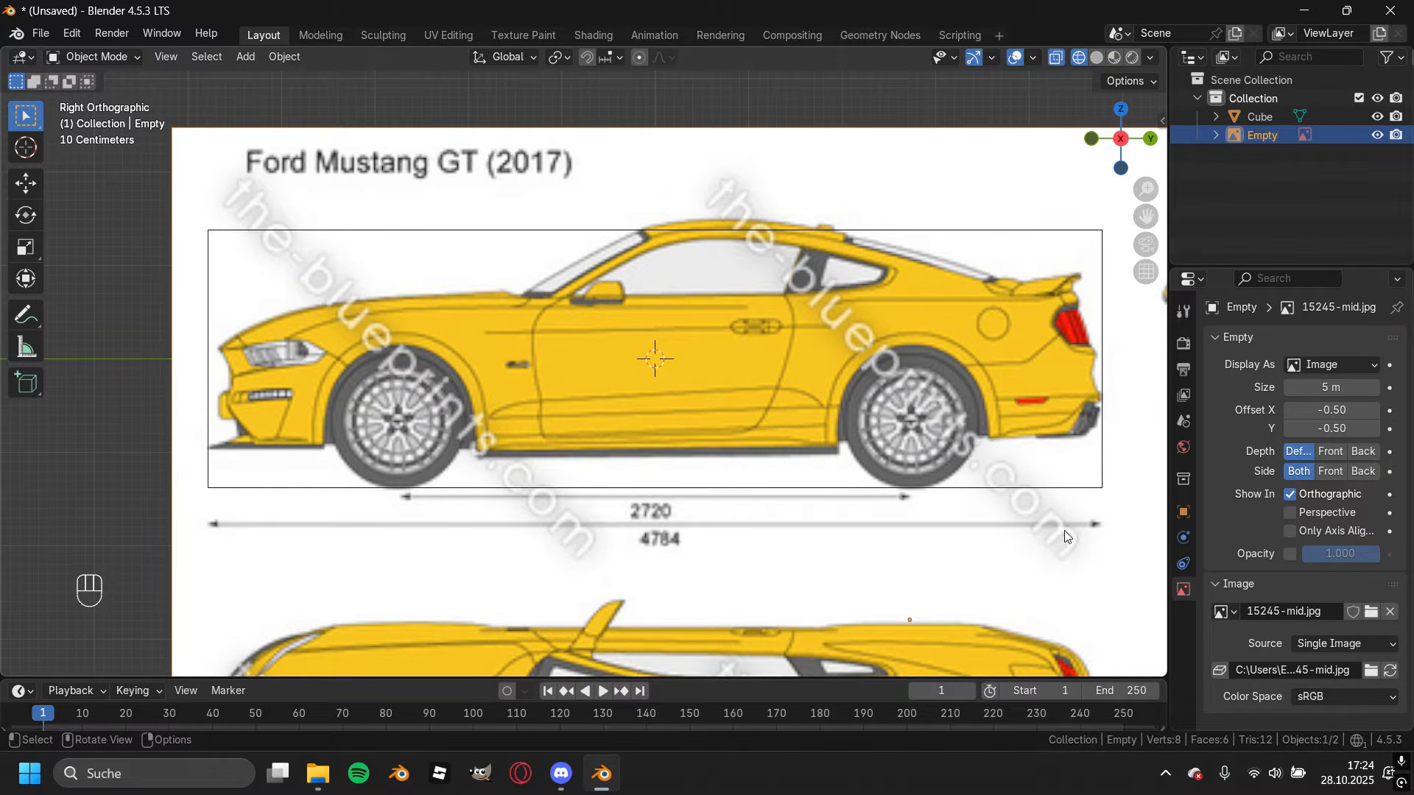
{"action": "left_click", "coordinate": [1290, 555]}
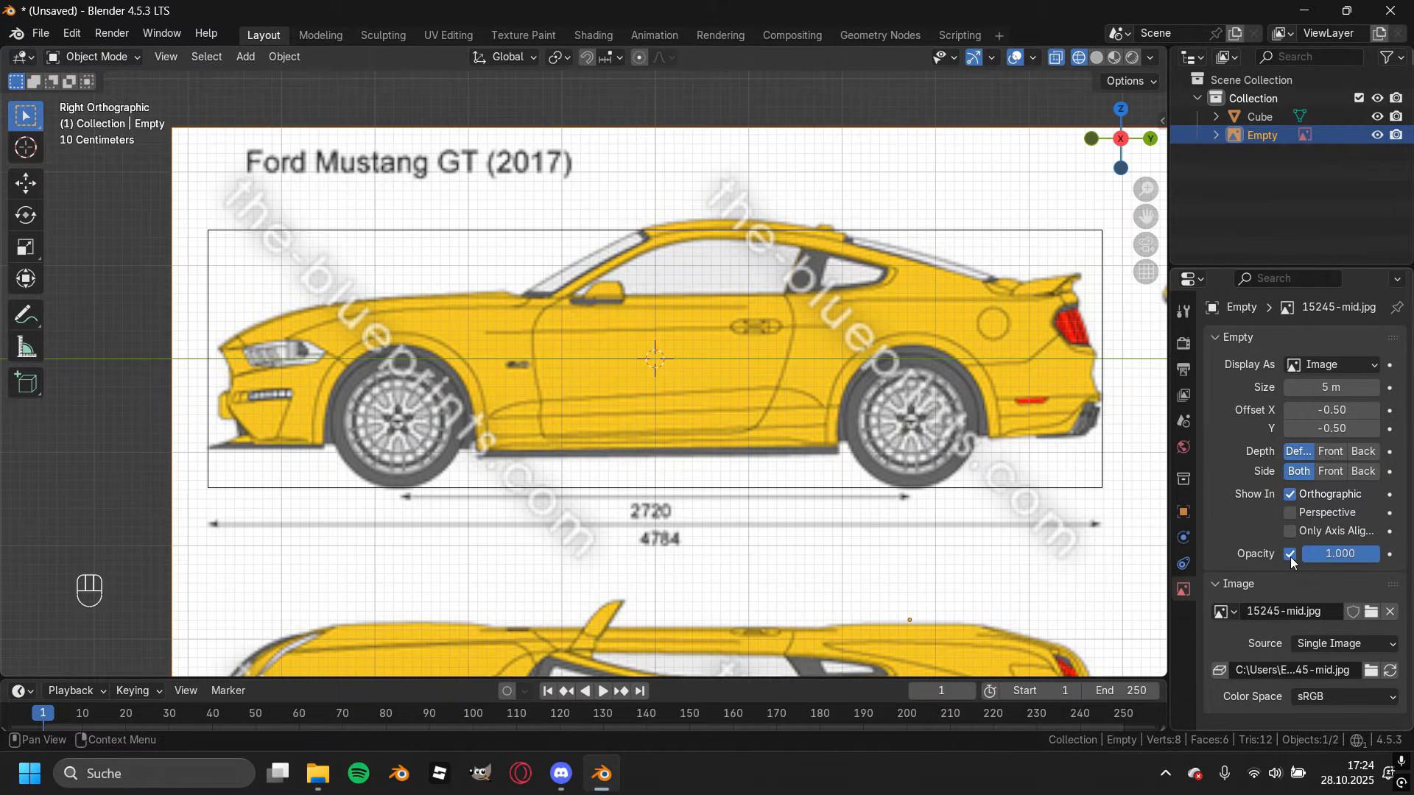
{"action": "left_click", "coordinate": [1337, 555]}
{"action": "type", "text": ".1"}
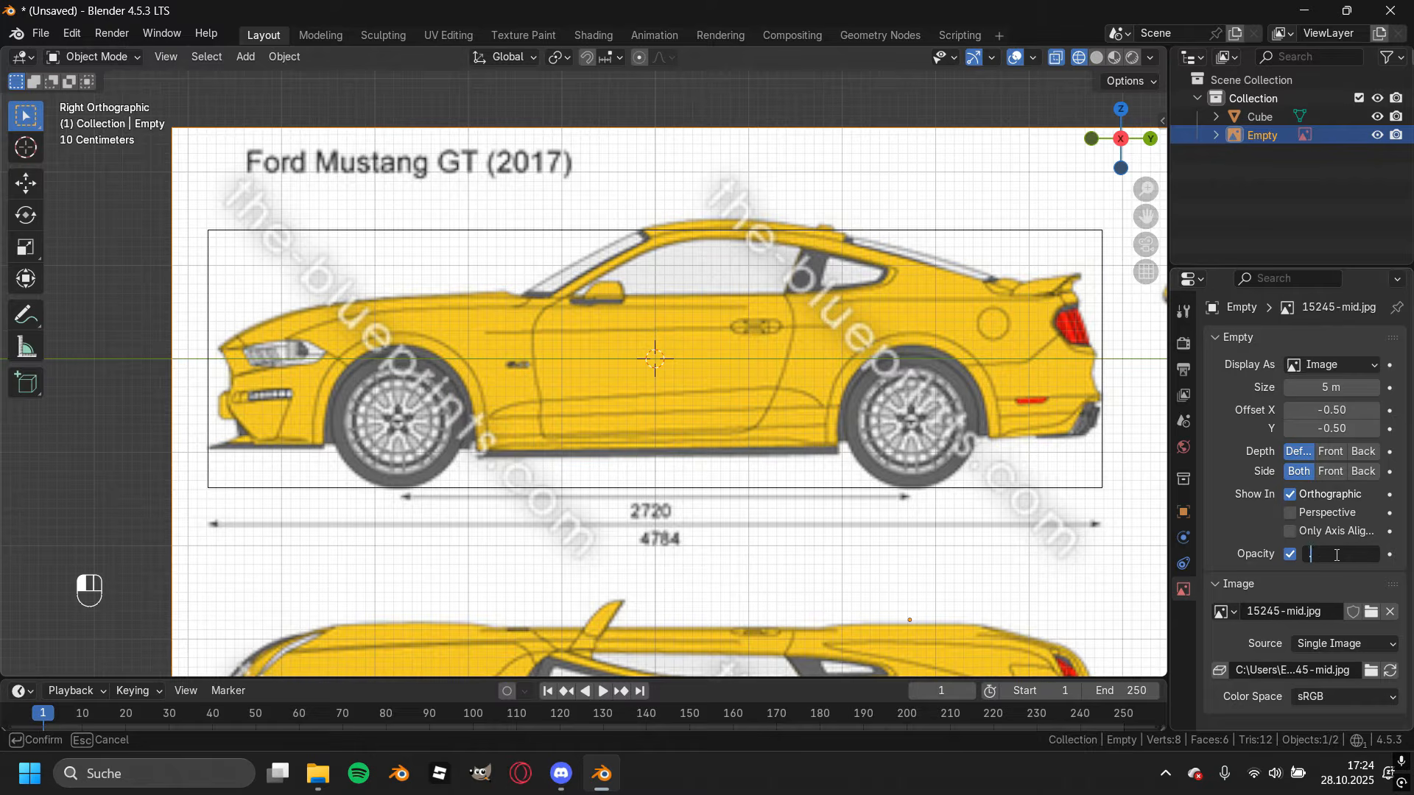
{"action": "key", "text": "Return"}
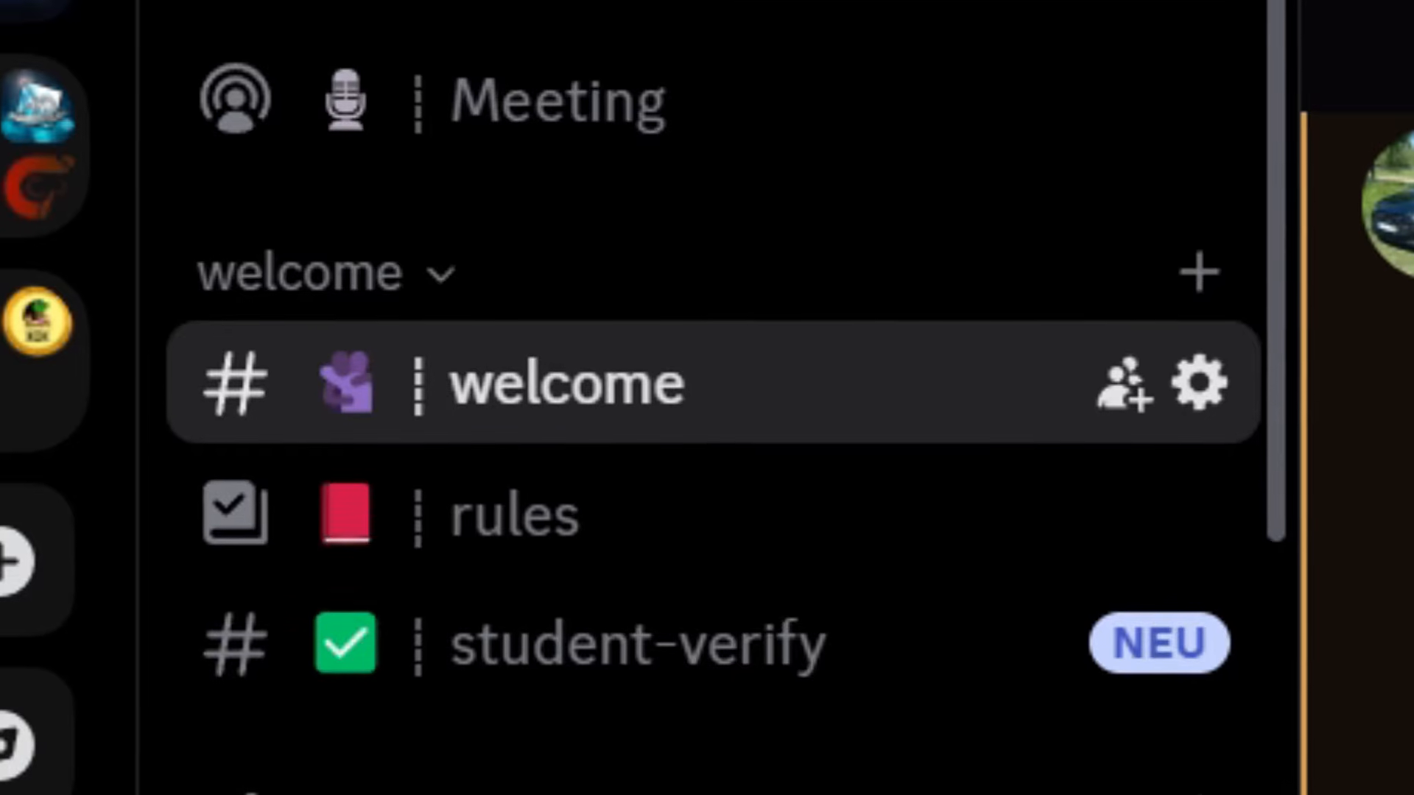
Switch to Discord and look through the server's channel list and the chat posts about car modelling.
{"action": "scroll", "coordinate": [1296, 103], "scroll_direction": "down", "scroll_amount": 5}
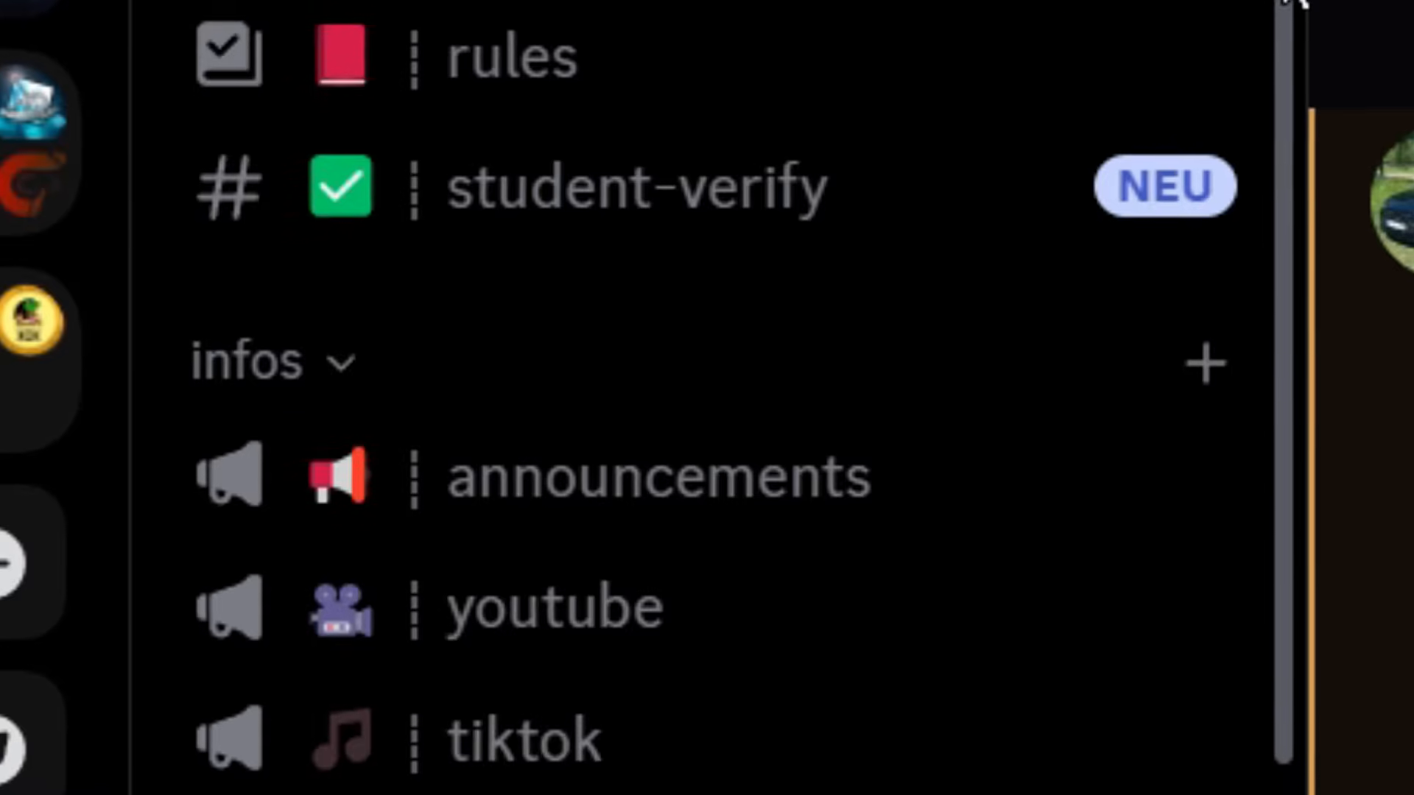
{"action": "scroll", "coordinate": [1284, 82], "scroll_direction": "down", "scroll_amount": 15}
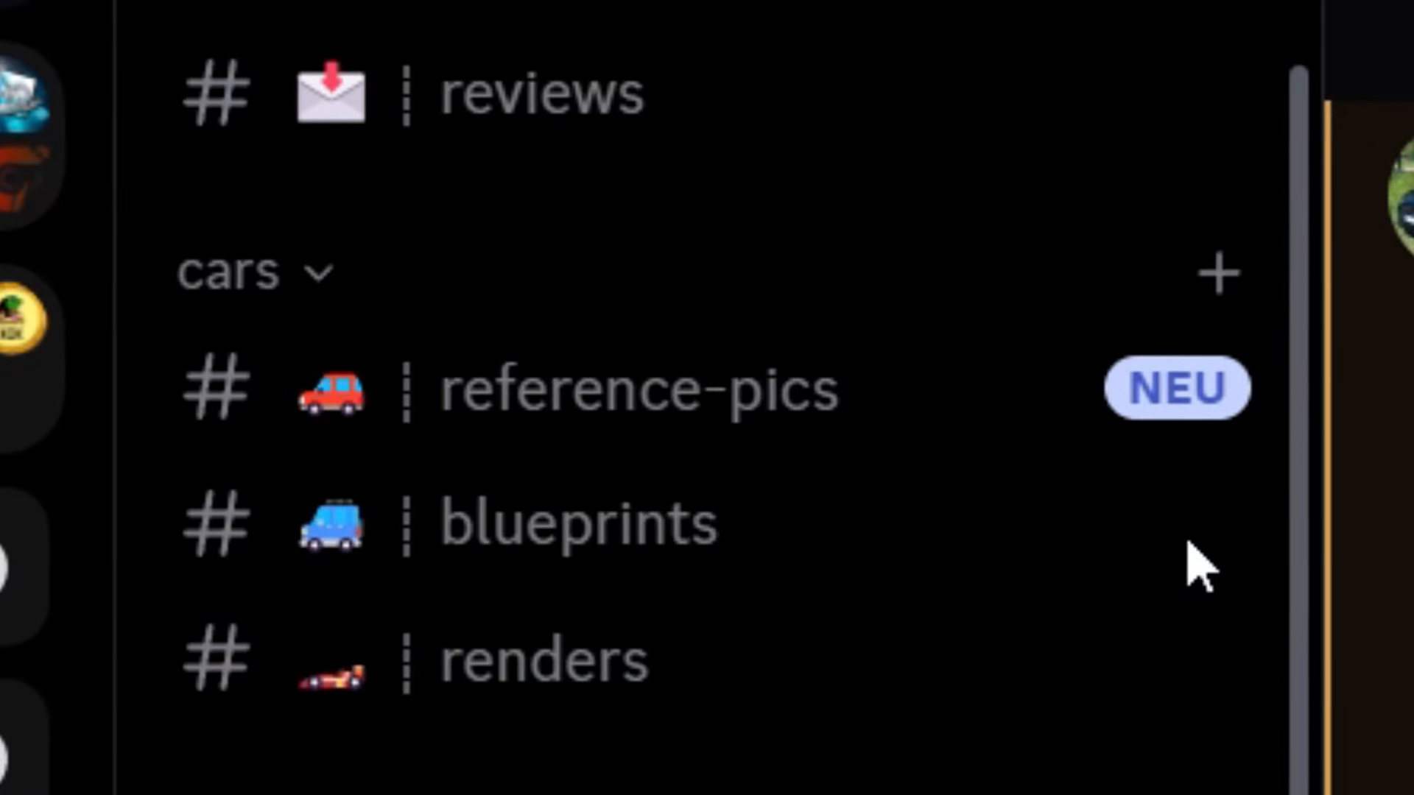
{"action": "scroll", "coordinate": [1208, 677], "scroll_direction": "down", "scroll_amount": 6}
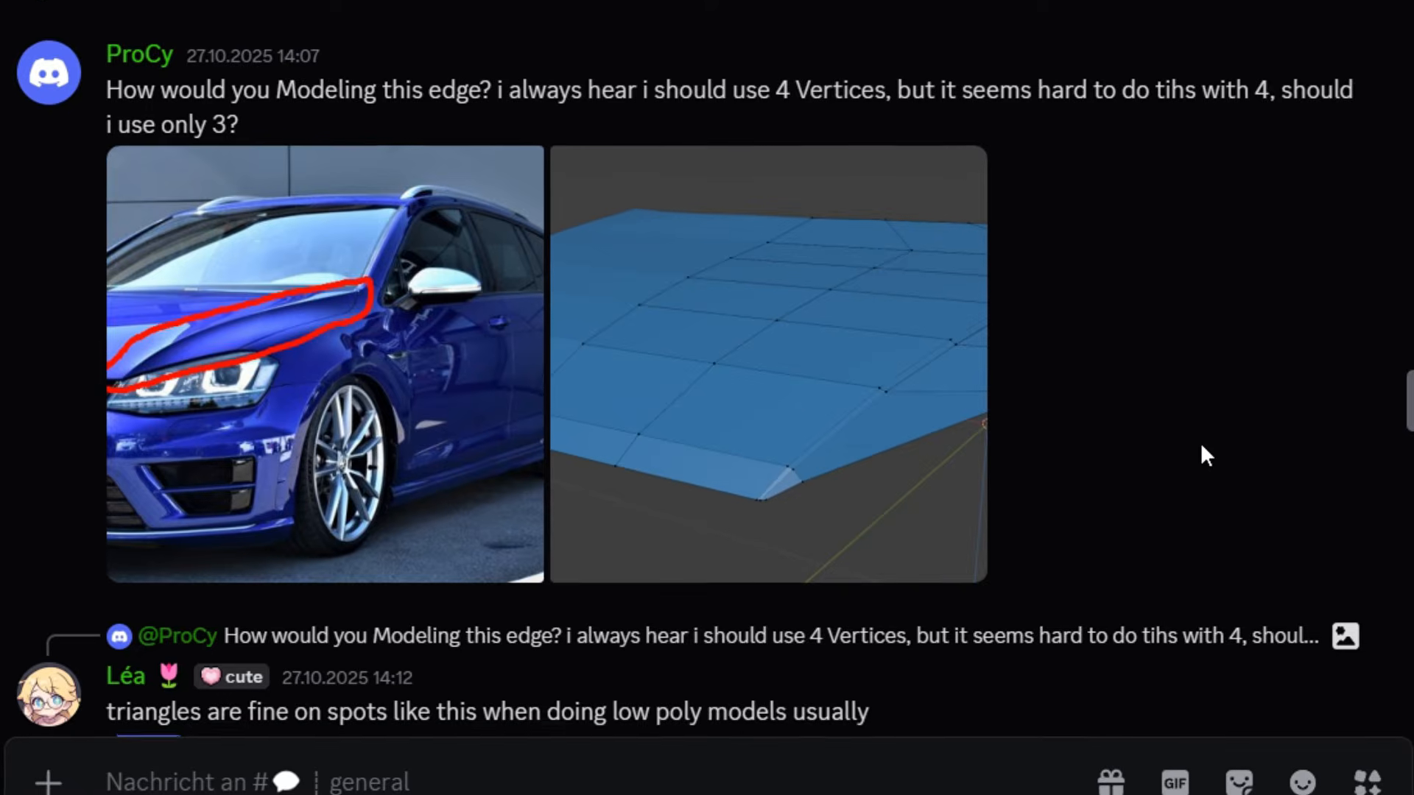
{"action": "scroll", "coordinate": [1206, 447], "scroll_direction": "down", "scroll_amount": 9}
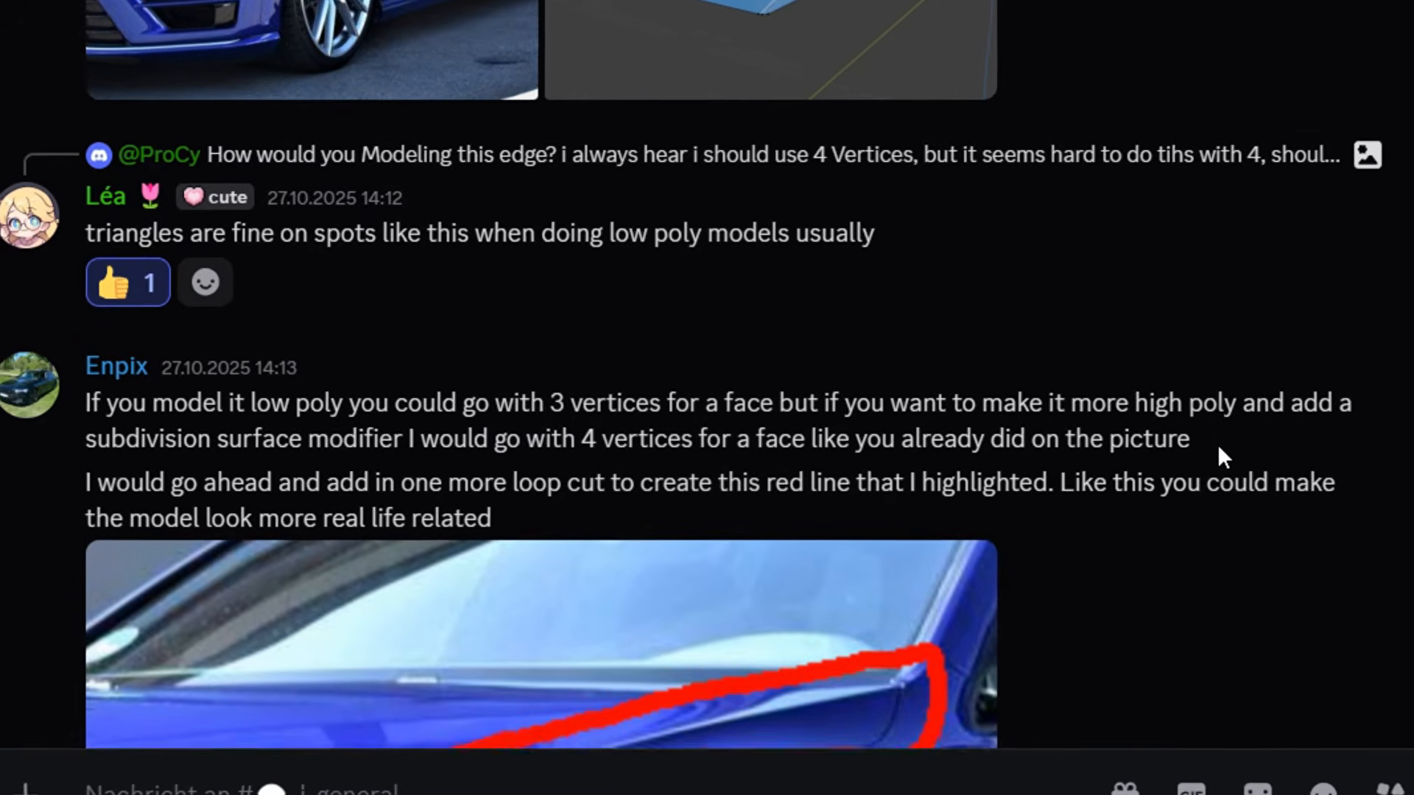
{"action": "scroll", "coordinate": [1221, 444], "scroll_direction": "down", "scroll_amount": 10}
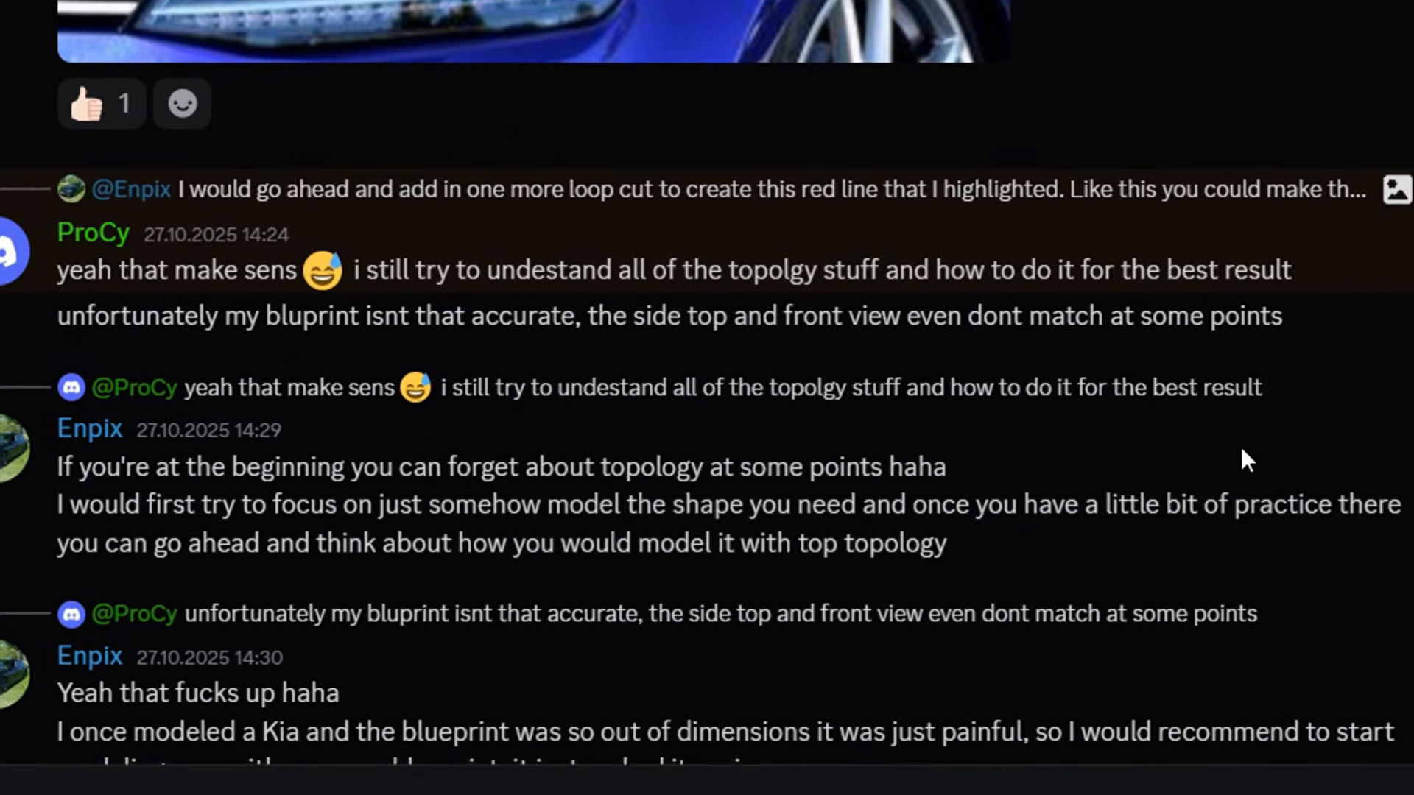
{"action": "scroll", "coordinate": [1243, 446], "scroll_direction": "down", "scroll_amount": 3}
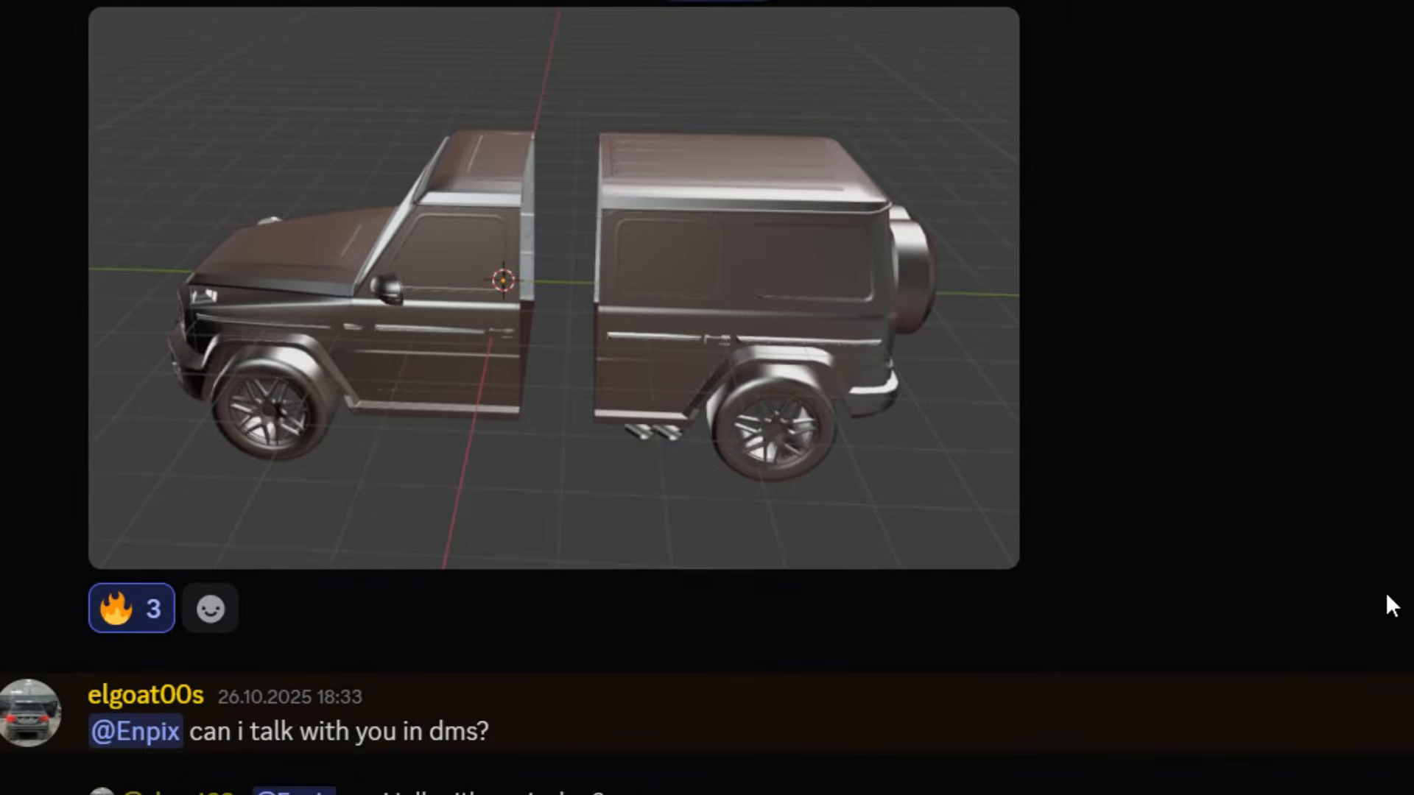
{"action": "scroll", "coordinate": [1385, 600], "scroll_direction": "down", "scroll_amount": 5}
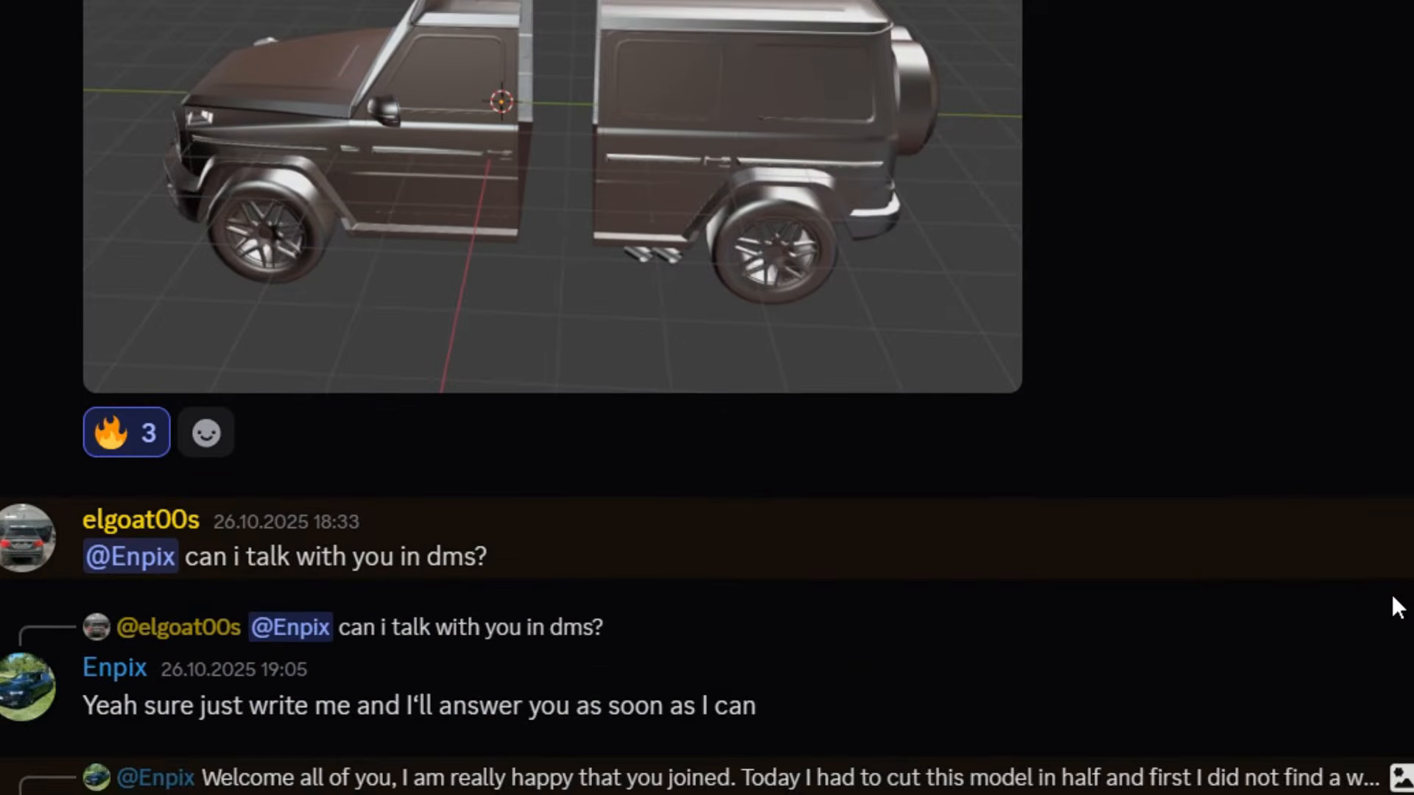
{"action": "scroll", "coordinate": [1401, 609], "scroll_direction": "down", "scroll_amount": 10}
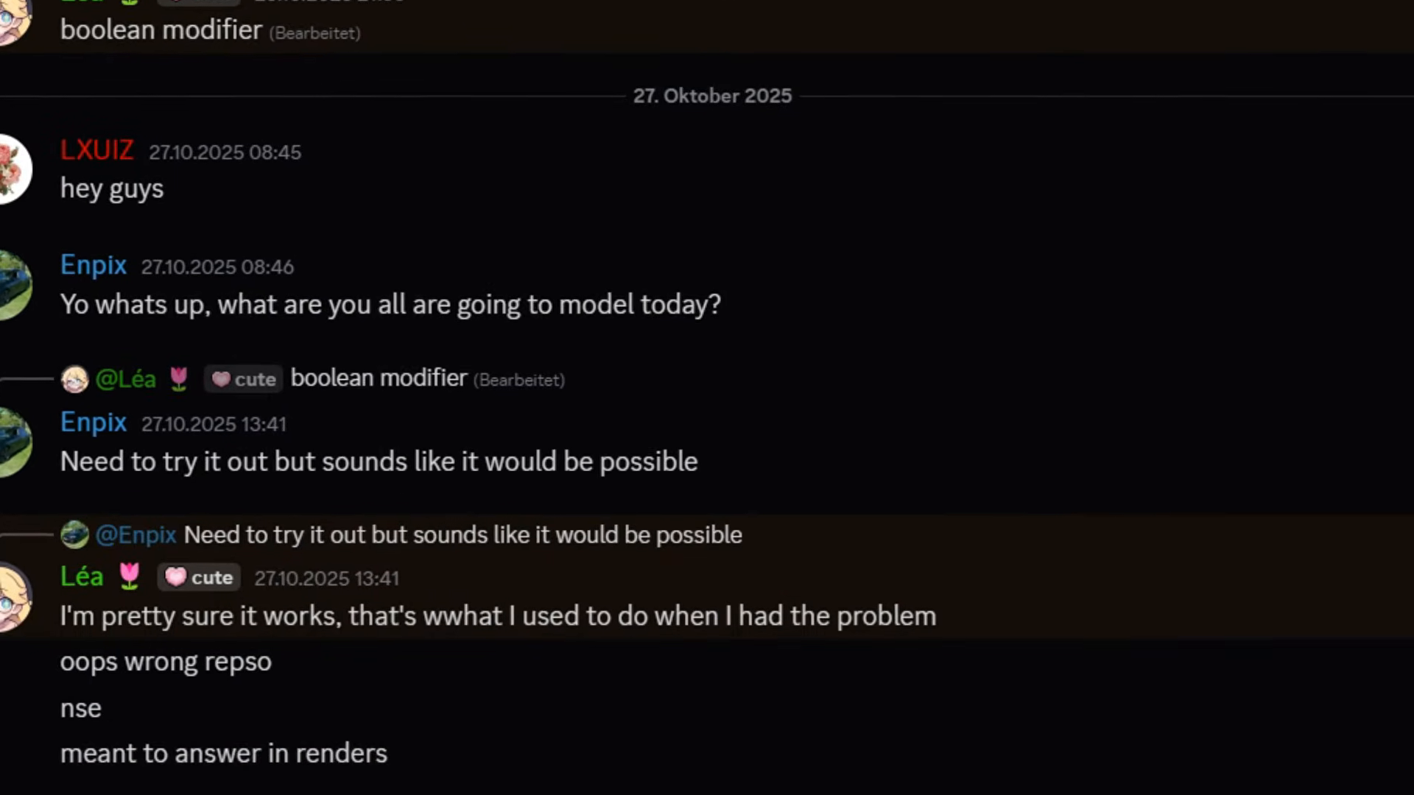
{"action": "scroll", "coordinate": [707, 442], "scroll_direction": "down", "scroll_amount": 3}
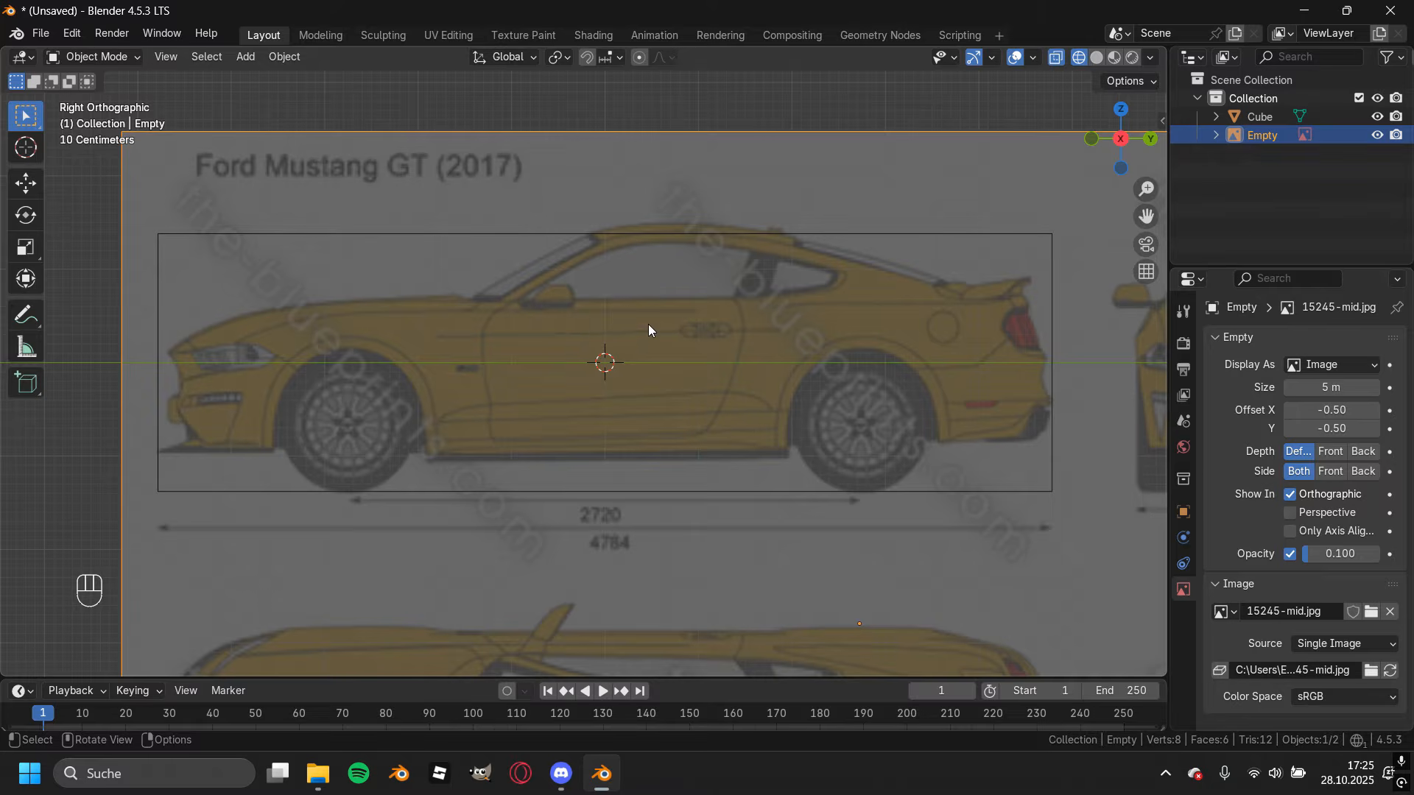
Back in Blender, check the cube and blueprint from the front, and return to the right orthographic view.
{"action": "middle_click_drag", "start_coordinate": [610, 333], "coordinate": [717, 346], "text": "shift"}
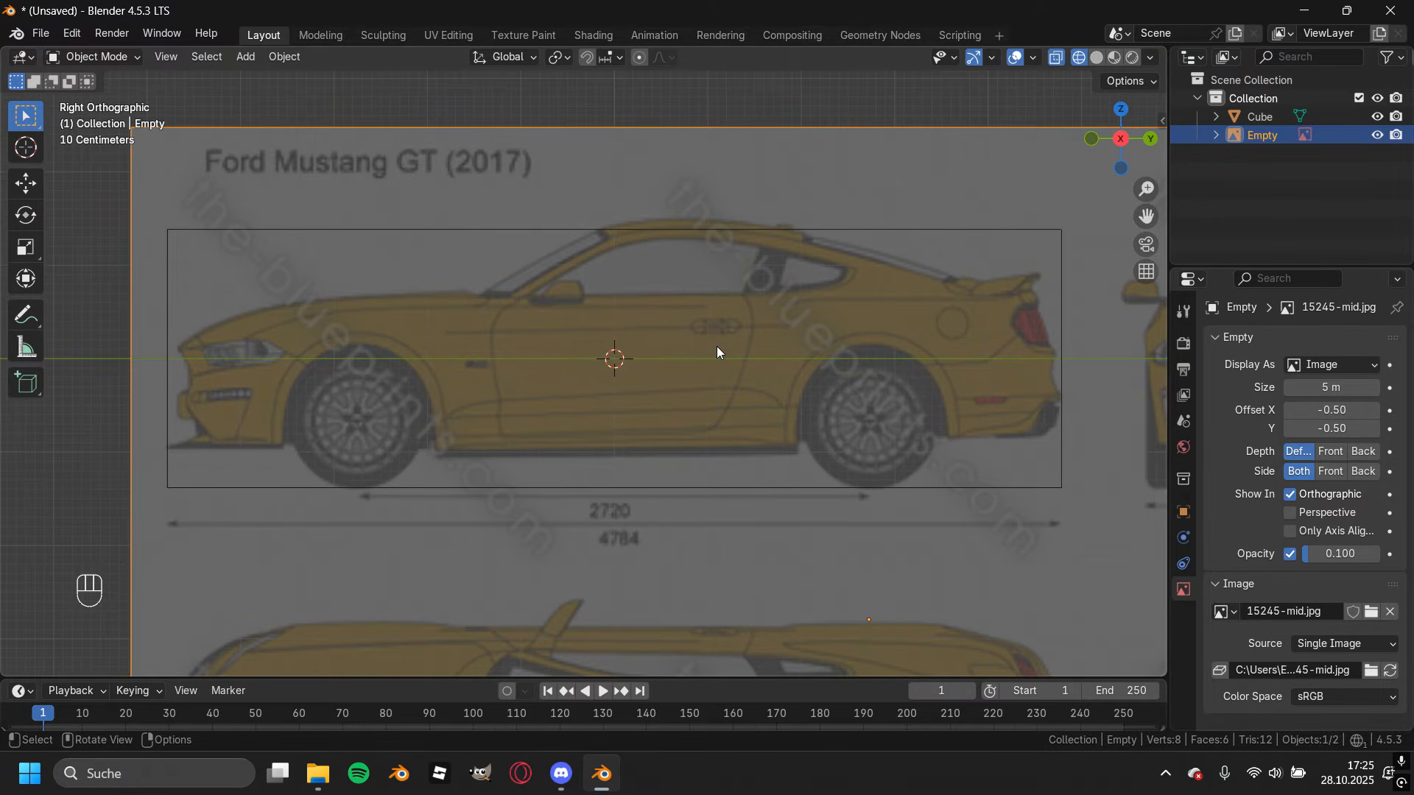
{"action": "key", "text": "KP_1"}
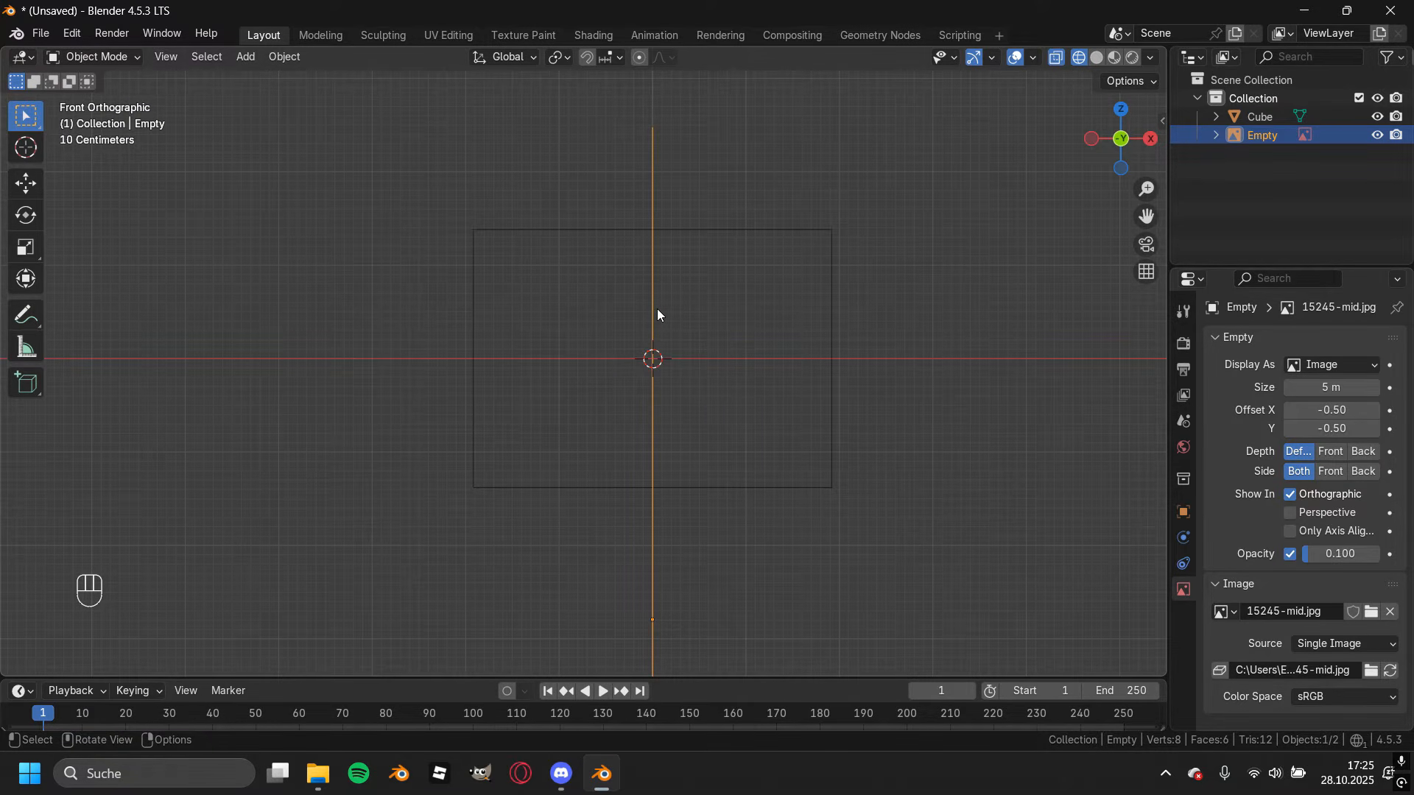
{"action": "key", "text": "KP_3"}
{"action": "scroll", "coordinate": [669, 338], "scroll_direction": "down", "scroll_amount": 1}
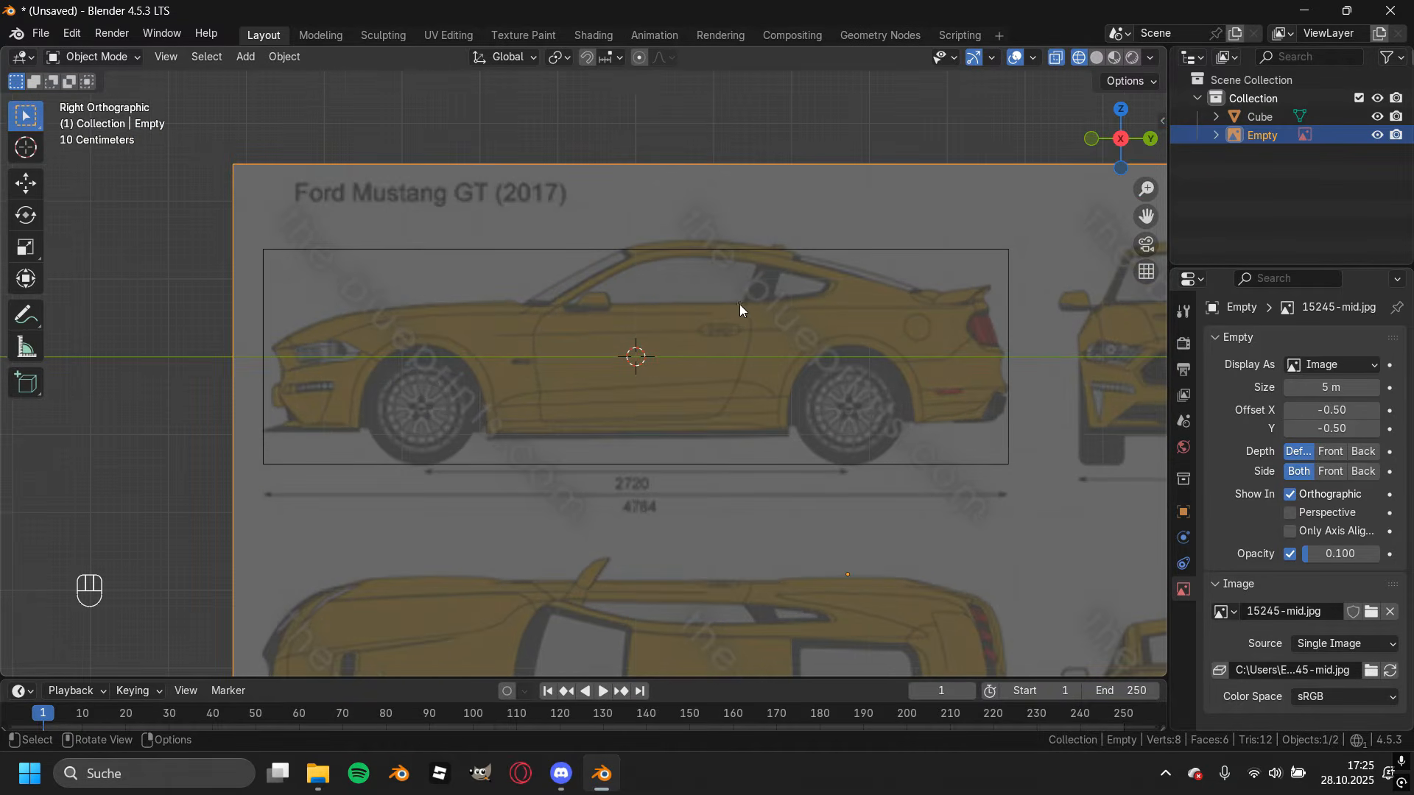
Duplicate the side blueprint image in place and rotate the copy -90° around the global Z axis for the front view.
{"action": "key", "text": "shift+d"}
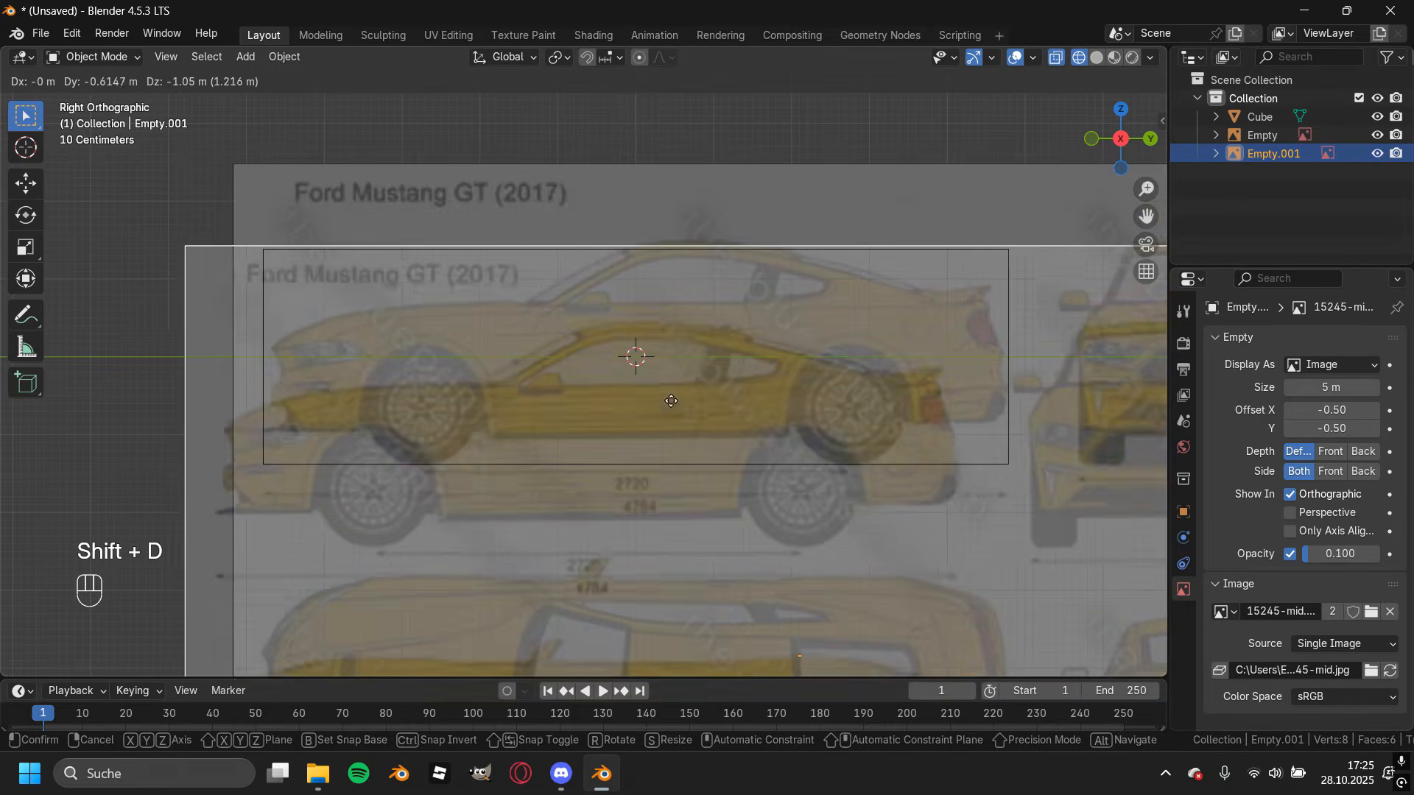
{"action": "right_click", "coordinate": [658, 304]}
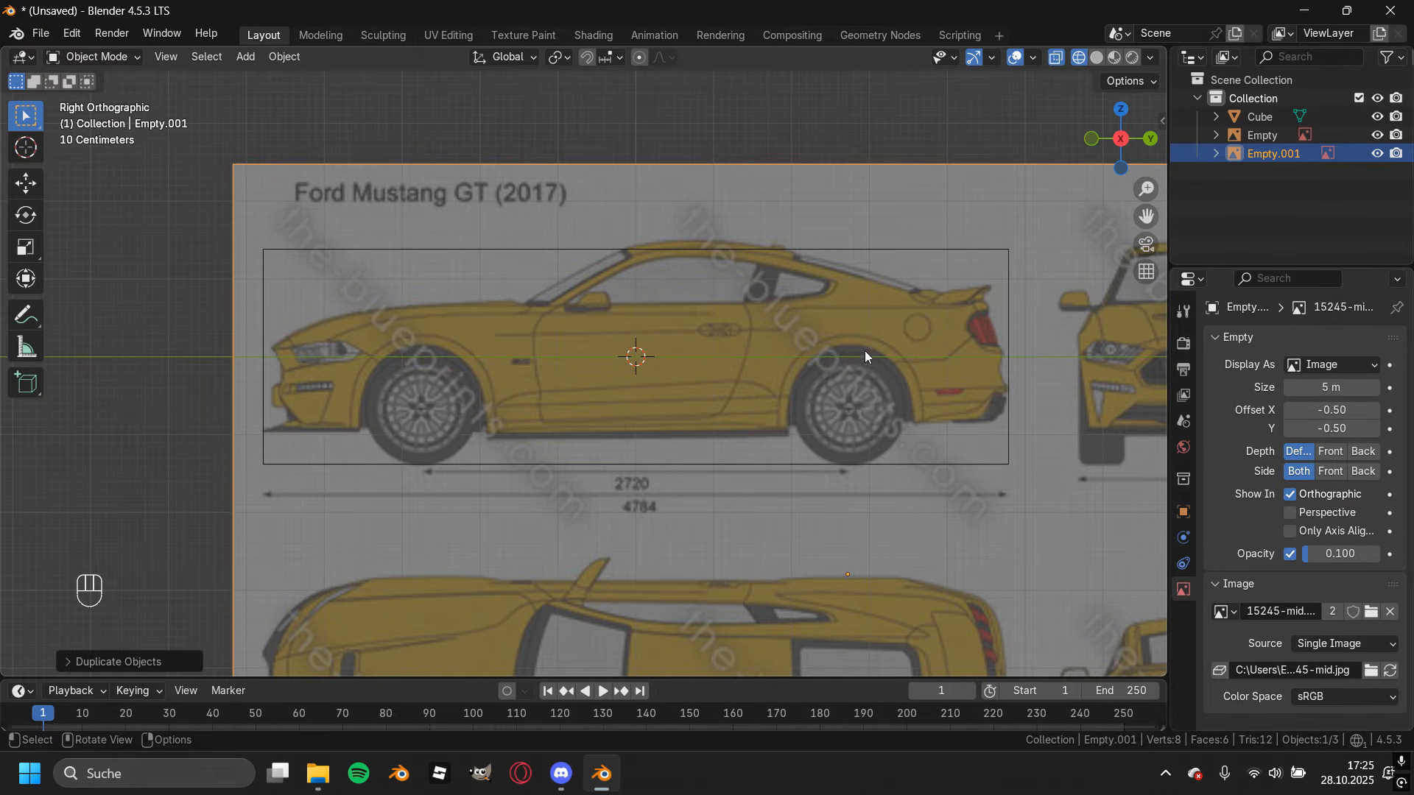
{"action": "key", "text": "KP_1"}
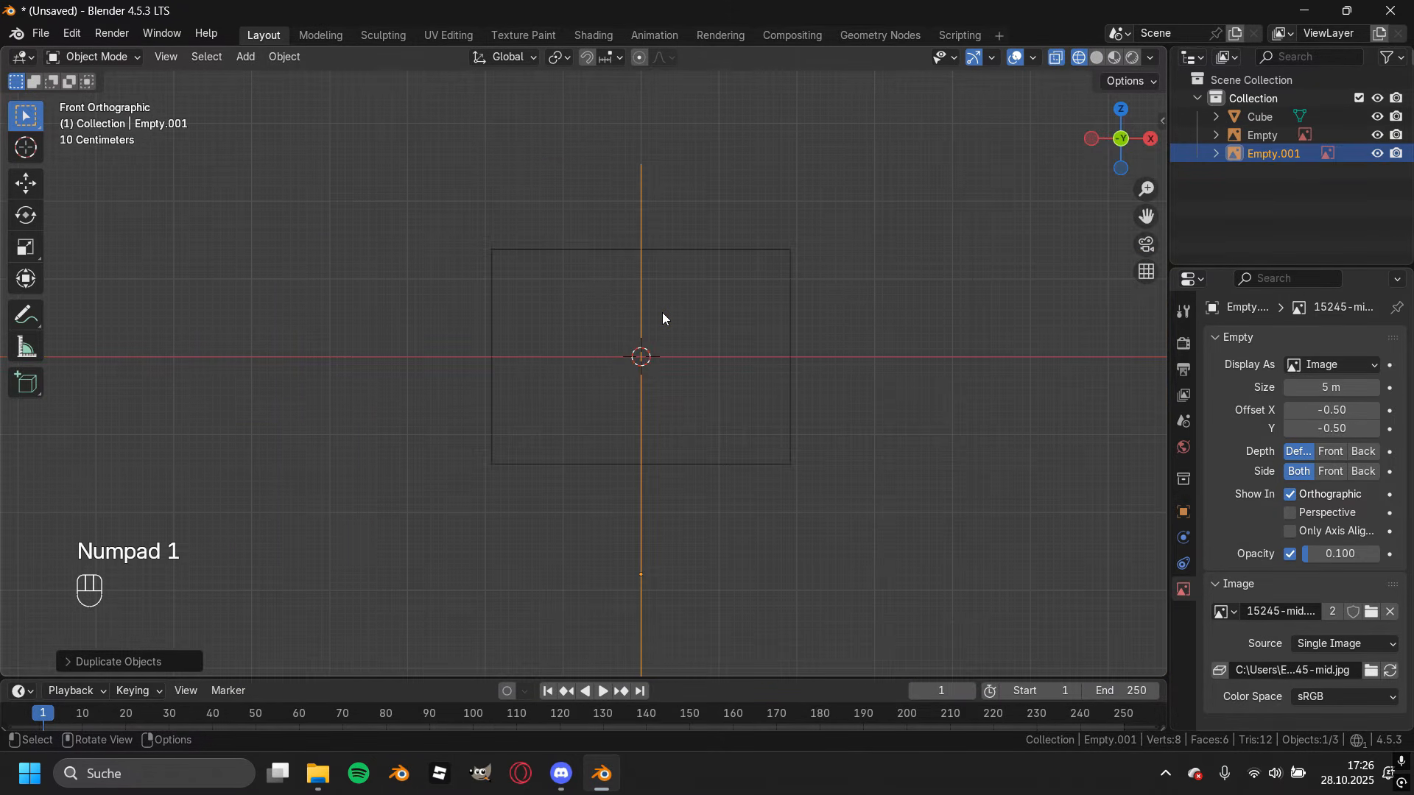
{"action": "scroll", "coordinate": [883, 237], "scroll_direction": "up", "scroll_amount": 1}
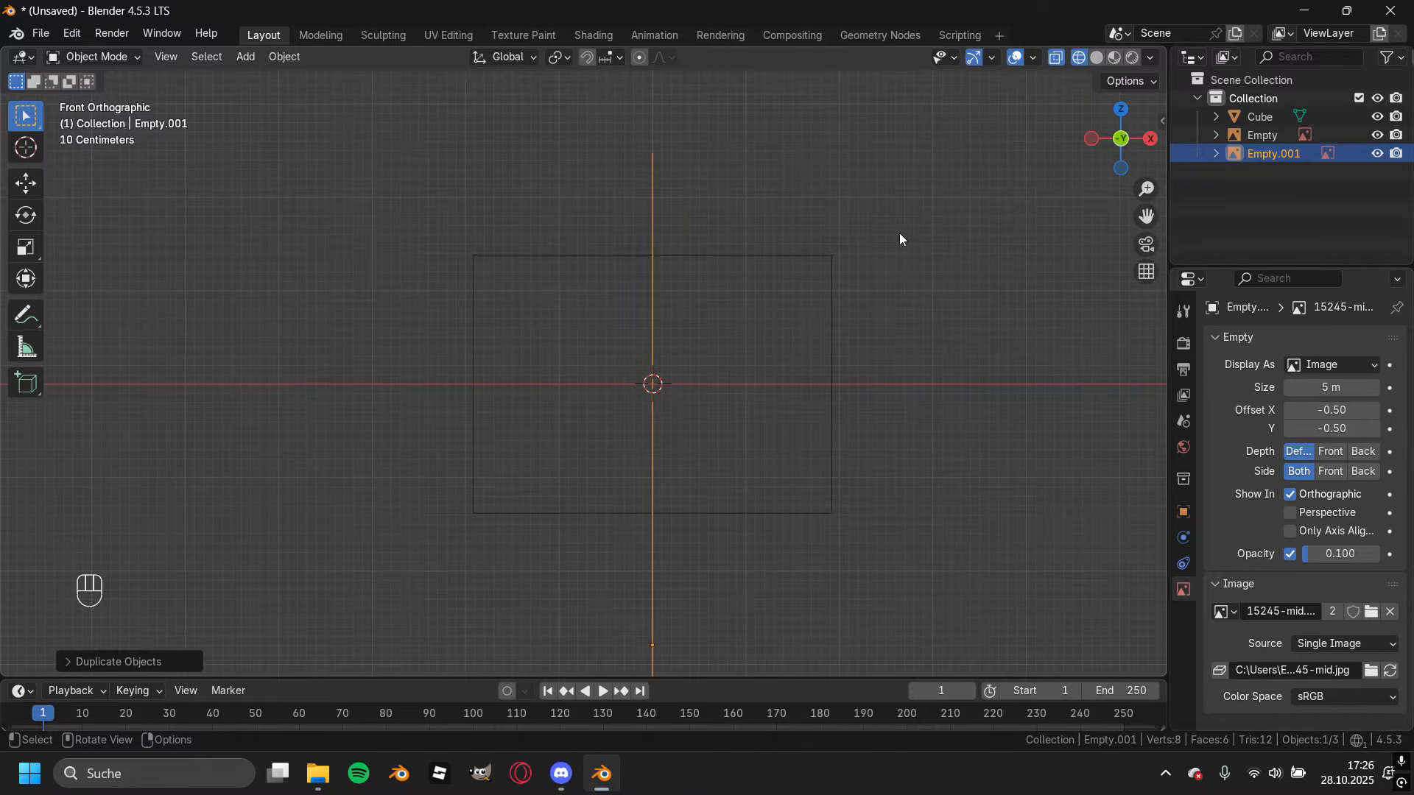
{"action": "key", "text": "r"}
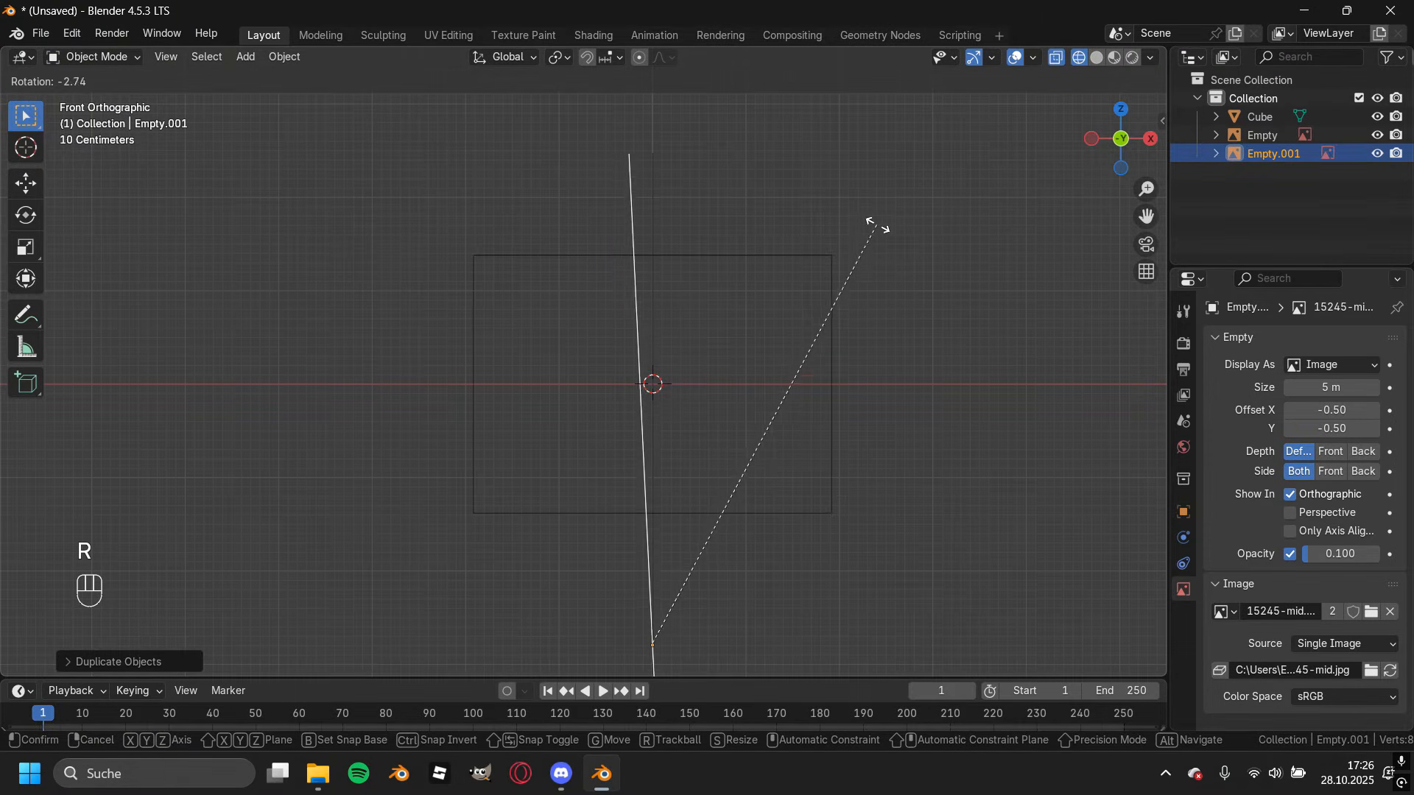
{"action": "key", "text": "z"}
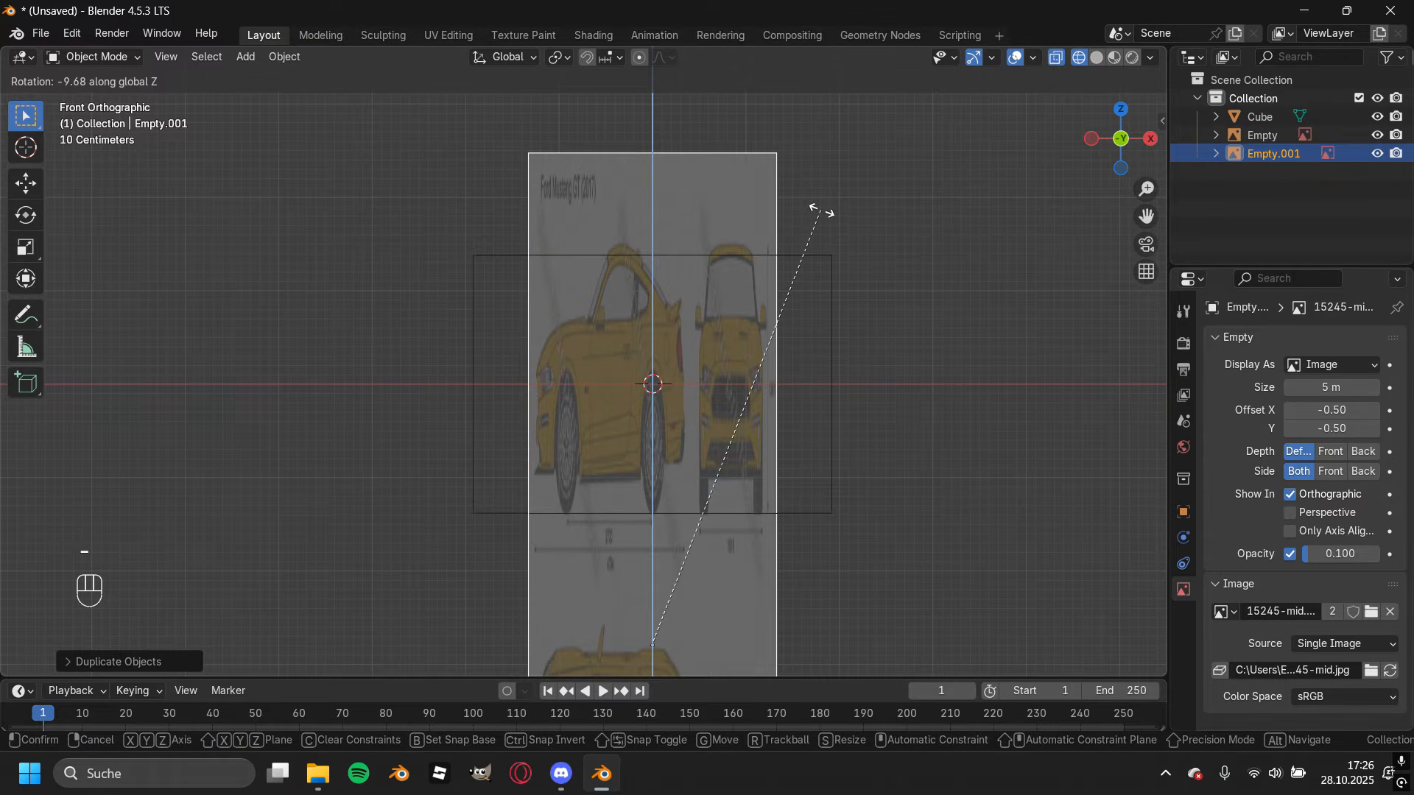
{"action": "type", "text": "-90"}
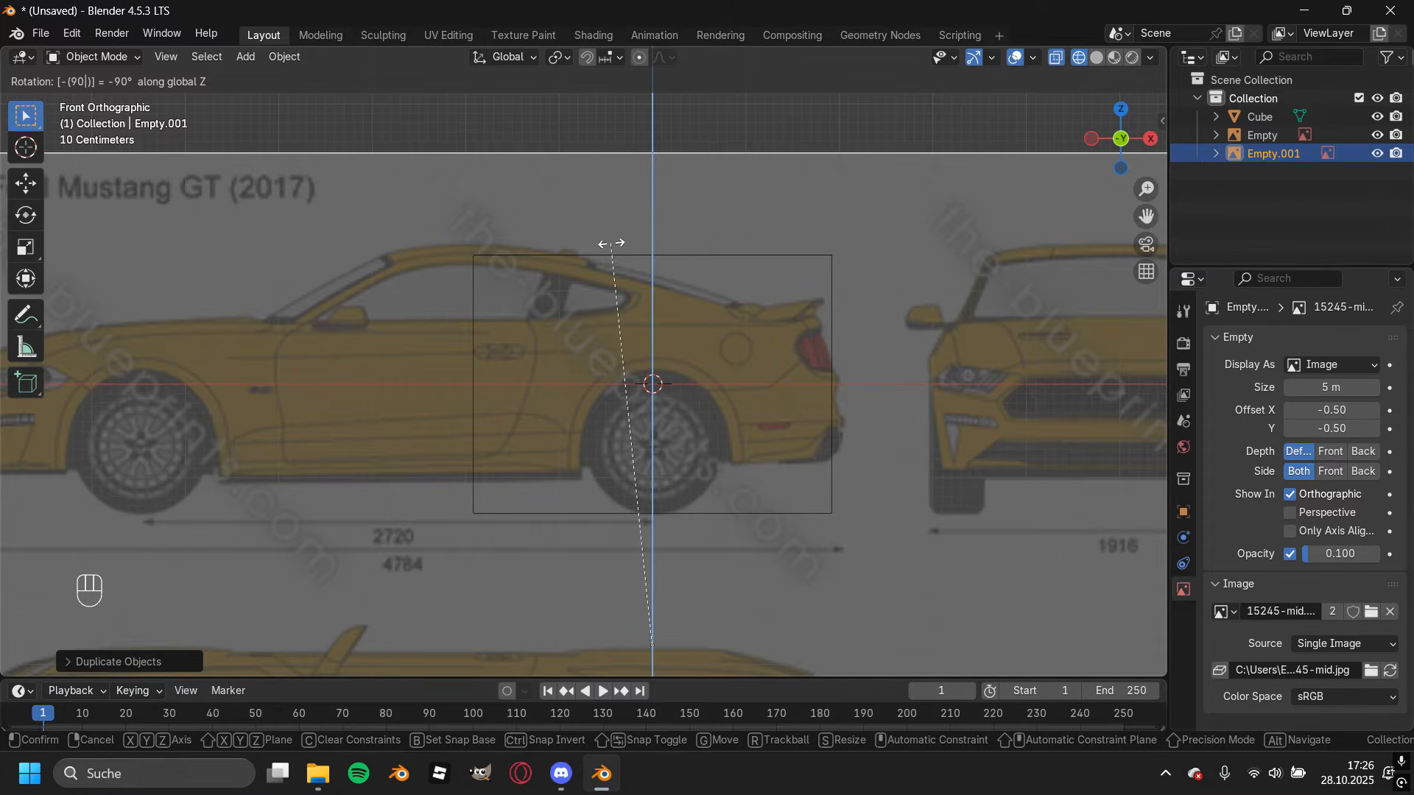
{"action": "key", "text": "Return"}
Move the duplicated blueprint about -4.98 m along X so the car's front drawing is centred on the cube.
{"action": "scroll", "coordinate": [589, 232], "scroll_direction": "down", "scroll_amount": 2}
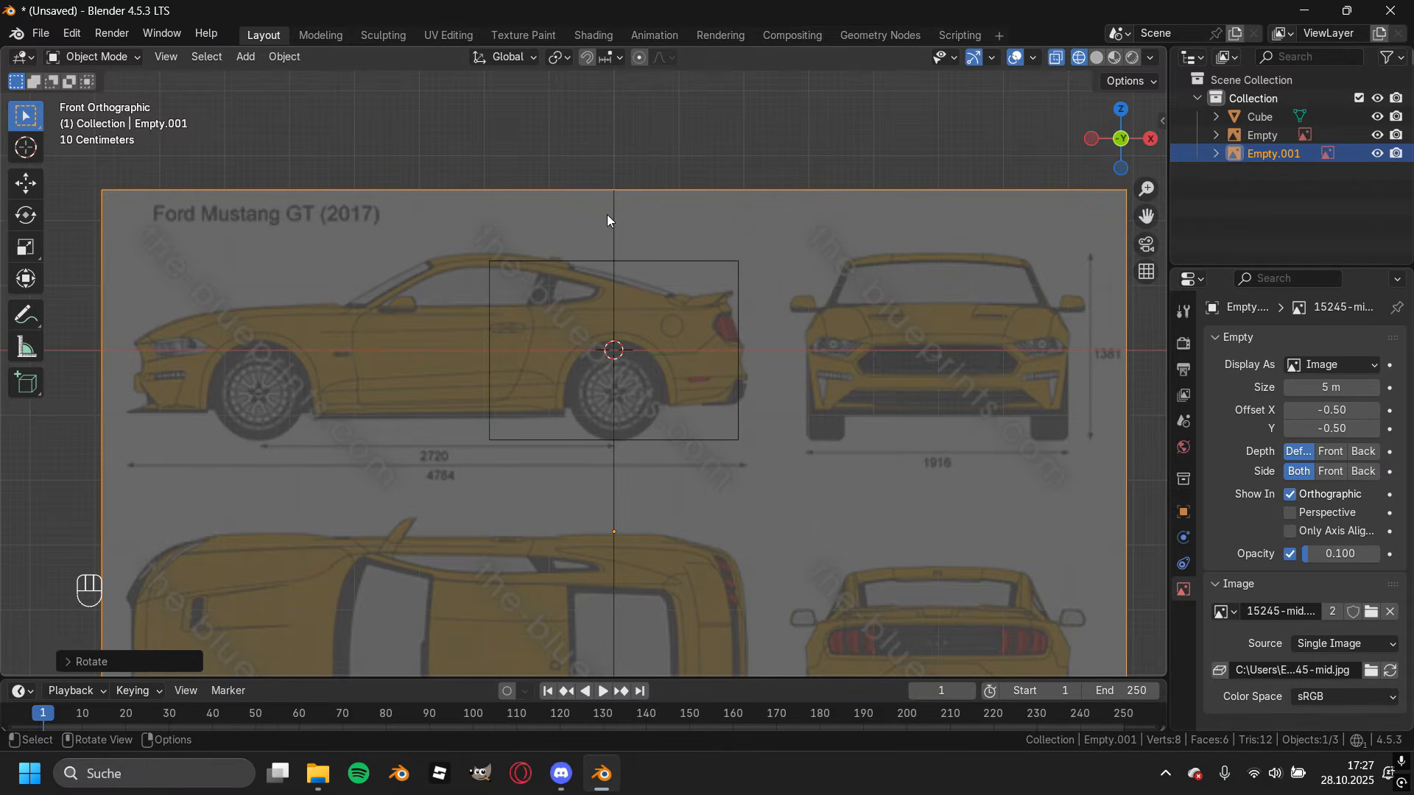
{"action": "scroll", "coordinate": [700, 294], "scroll_direction": "up", "scroll_amount": 2}
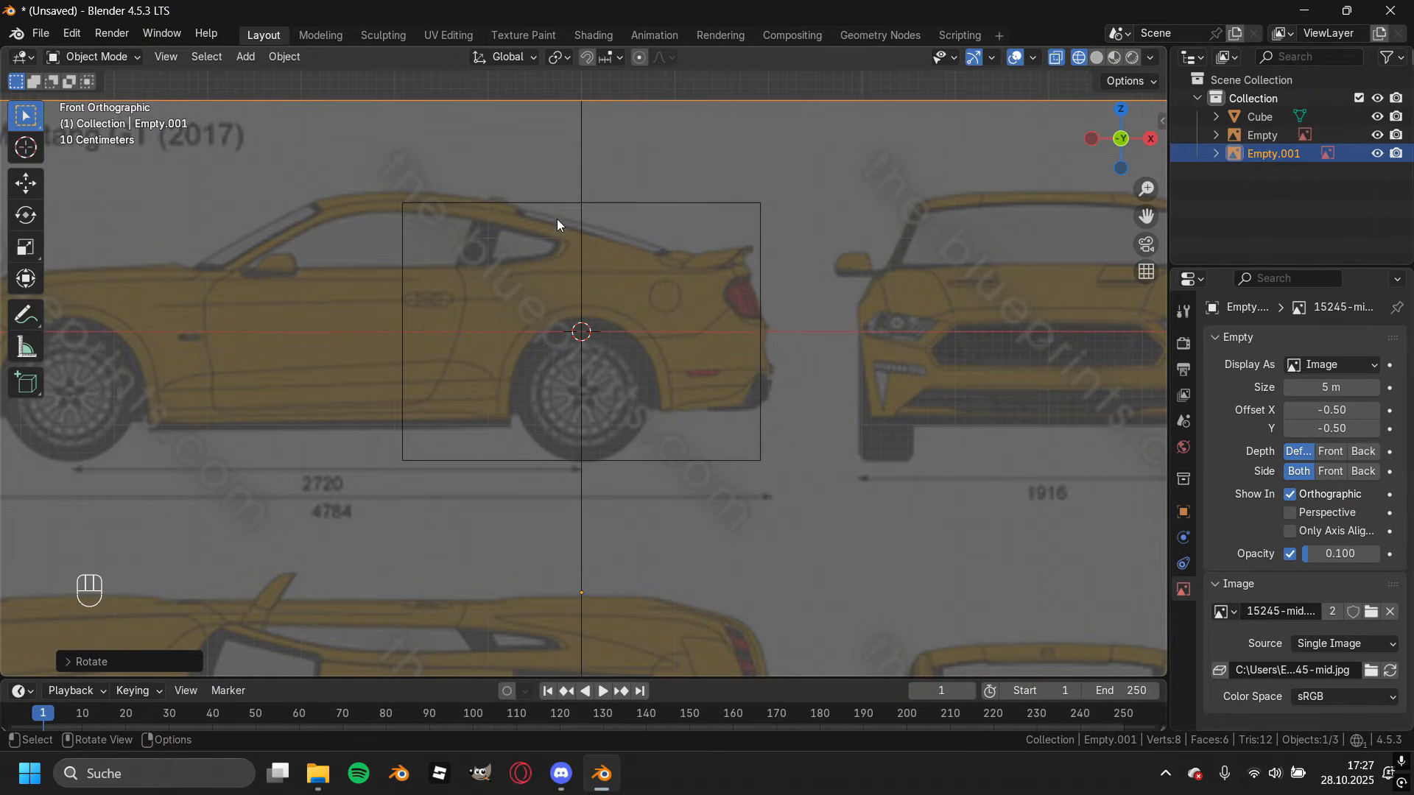
{"action": "scroll", "coordinate": [785, 206], "scroll_direction": "up", "scroll_amount": 1}
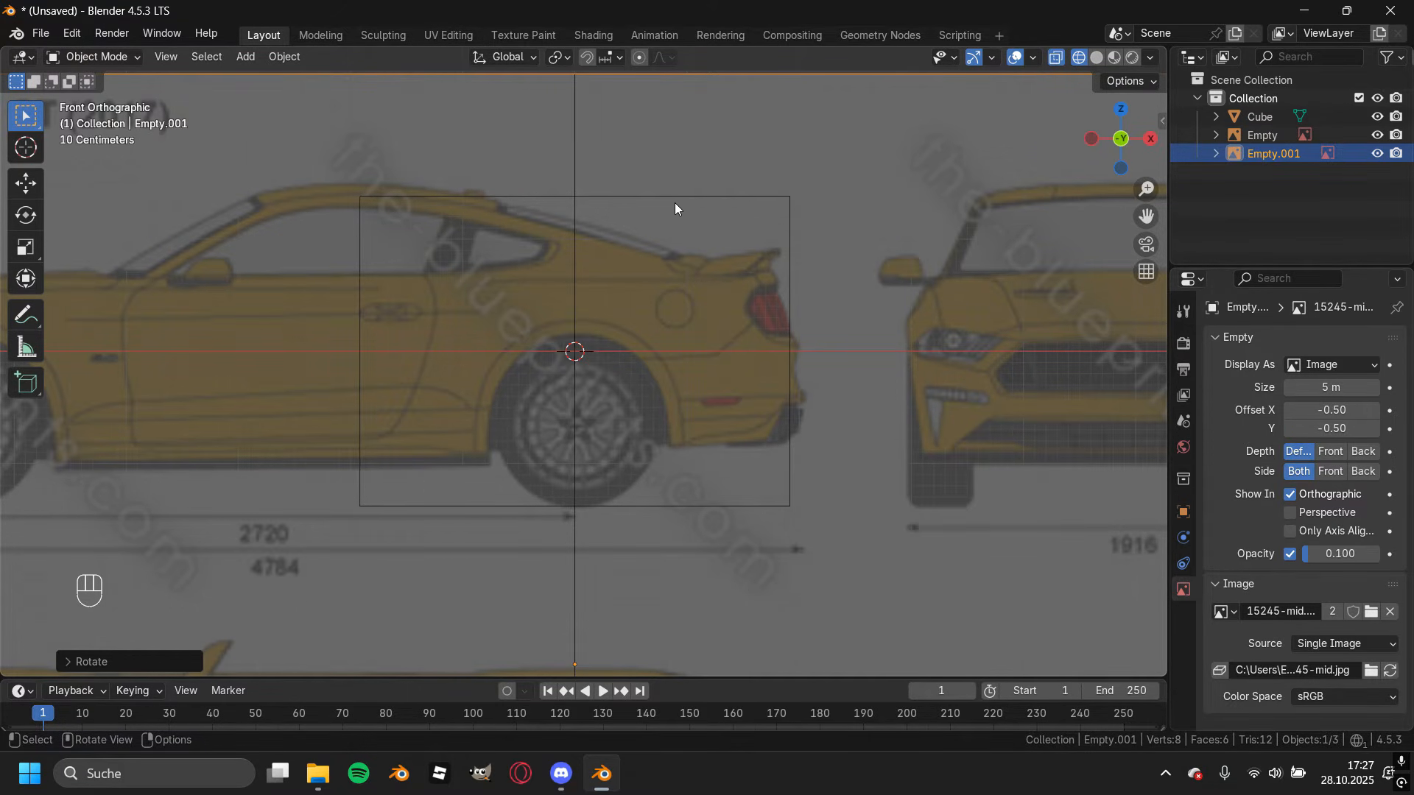
{"action": "middle_click_drag", "start_coordinate": [779, 360], "coordinate": [792, 362], "text": "shift"}
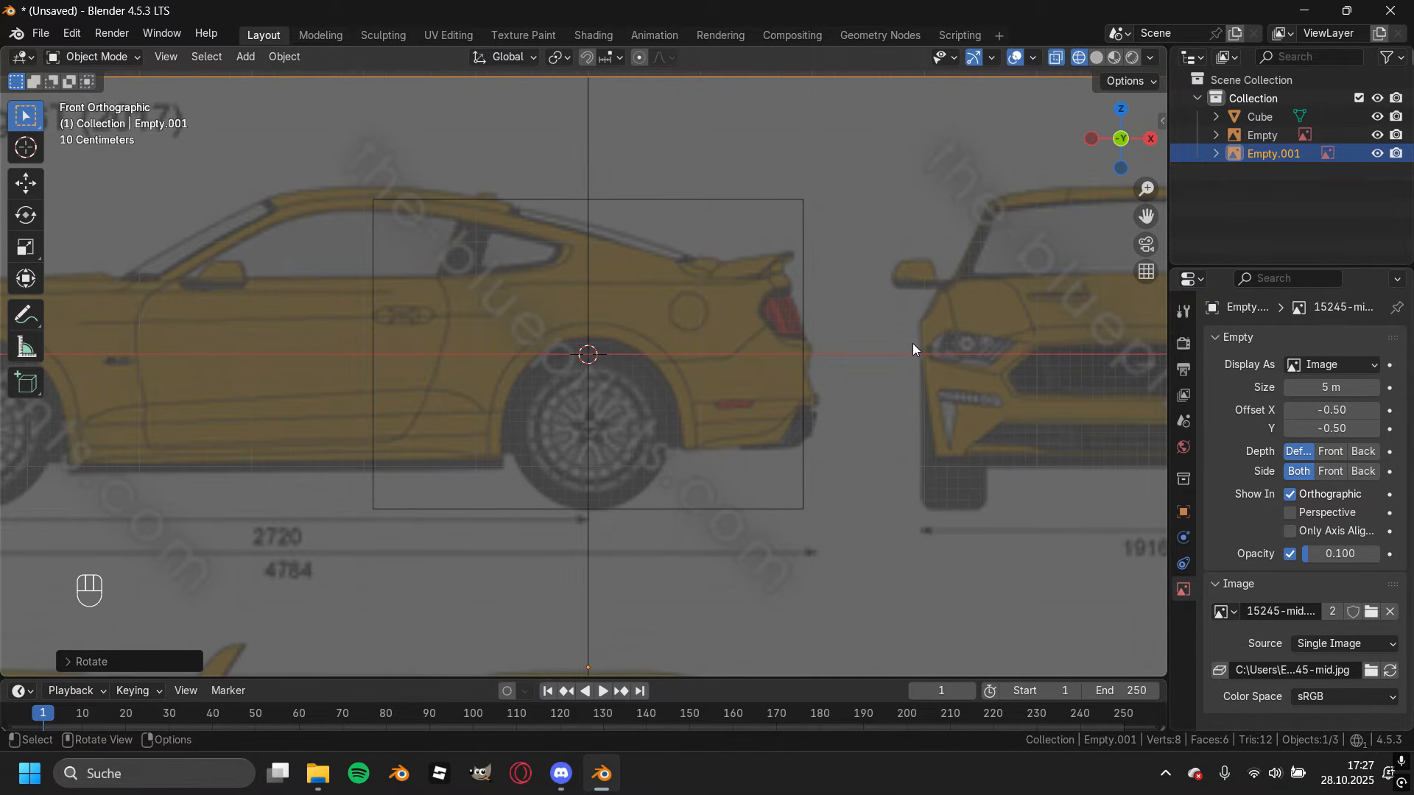
{"action": "key", "text": "g"}
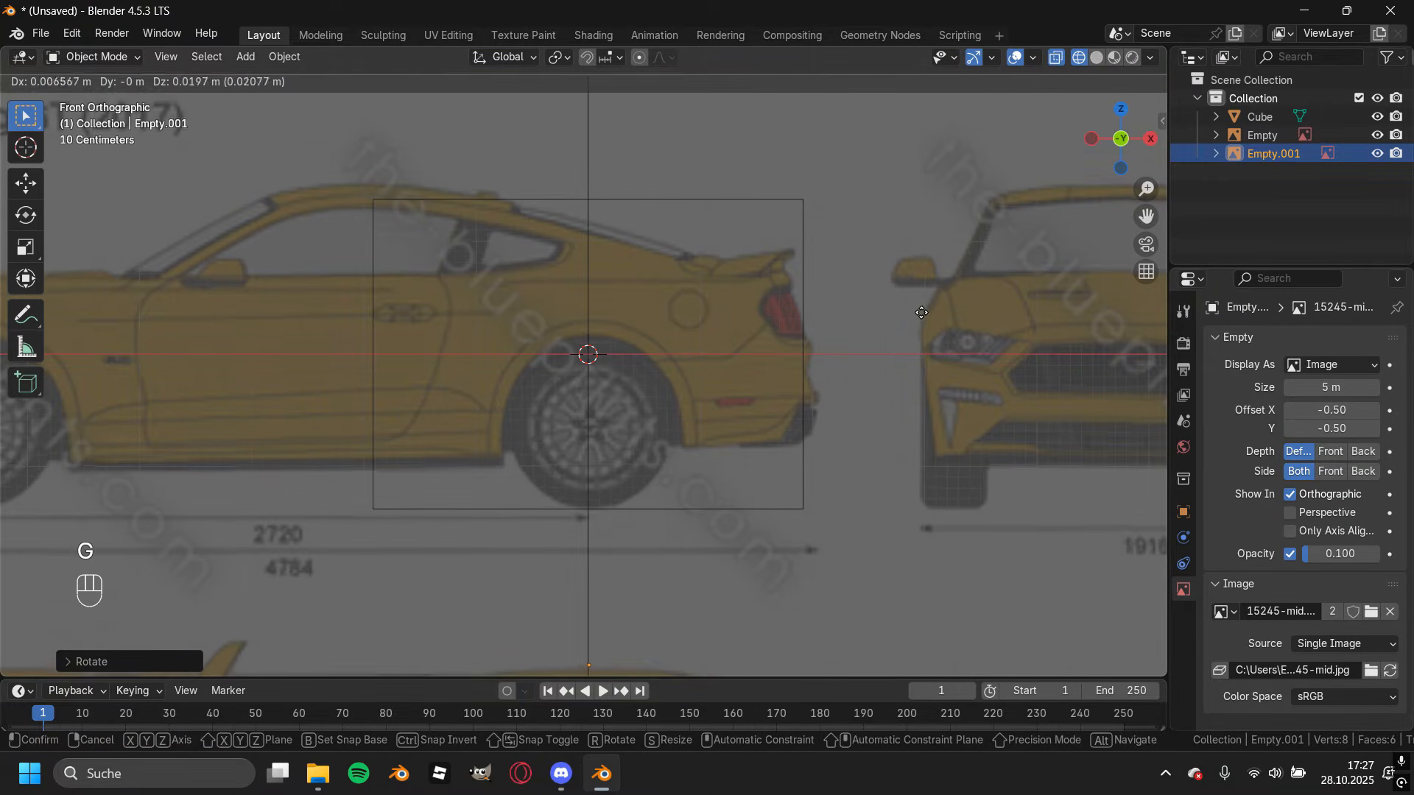
{"action": "key", "text": "x"}
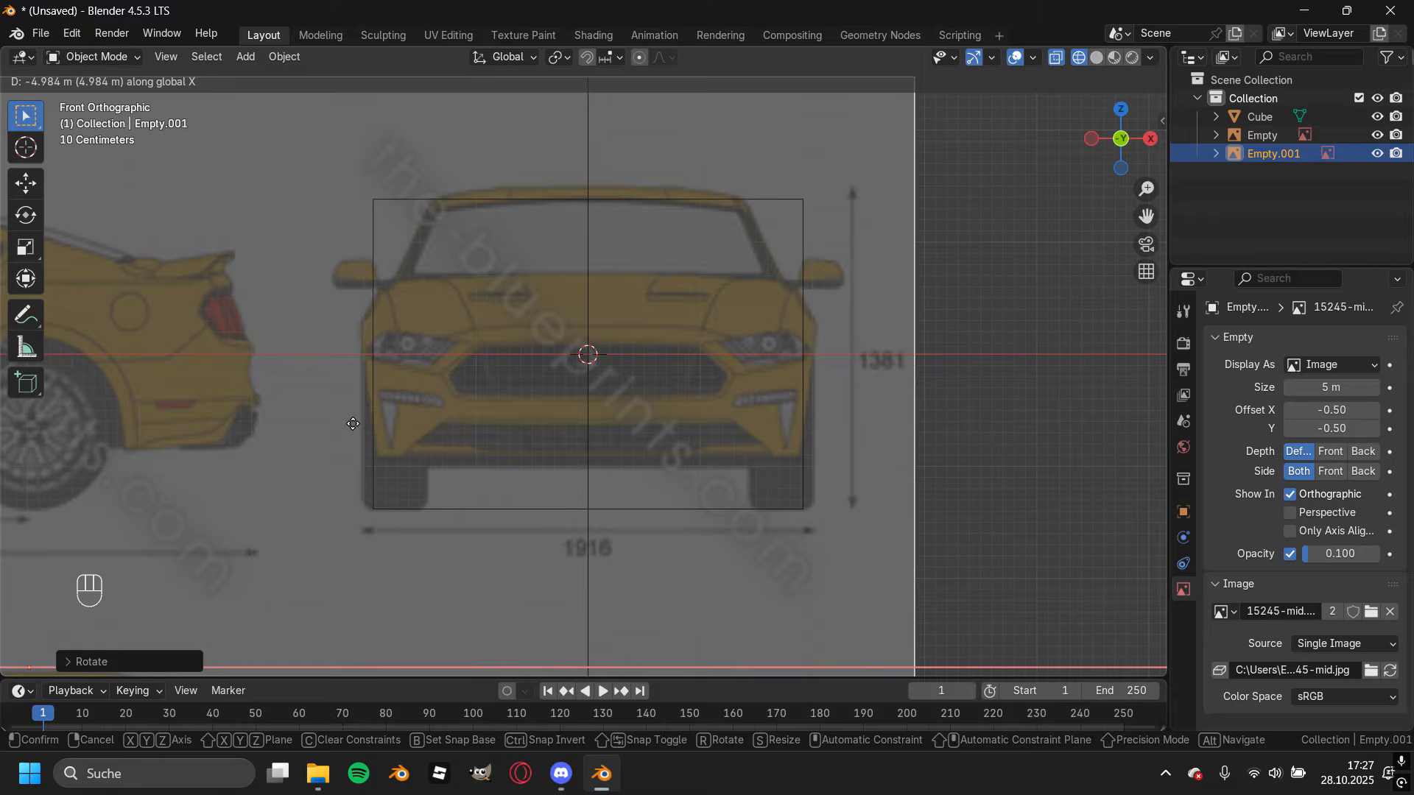
{"action": "left_click", "coordinate": [352, 423]}
Examine how the front drawing's roof, wheels and body sides line up with the cube's outline.
{"action": "scroll", "coordinate": [531, 396], "scroll_direction": "up", "scroll_amount": 2}
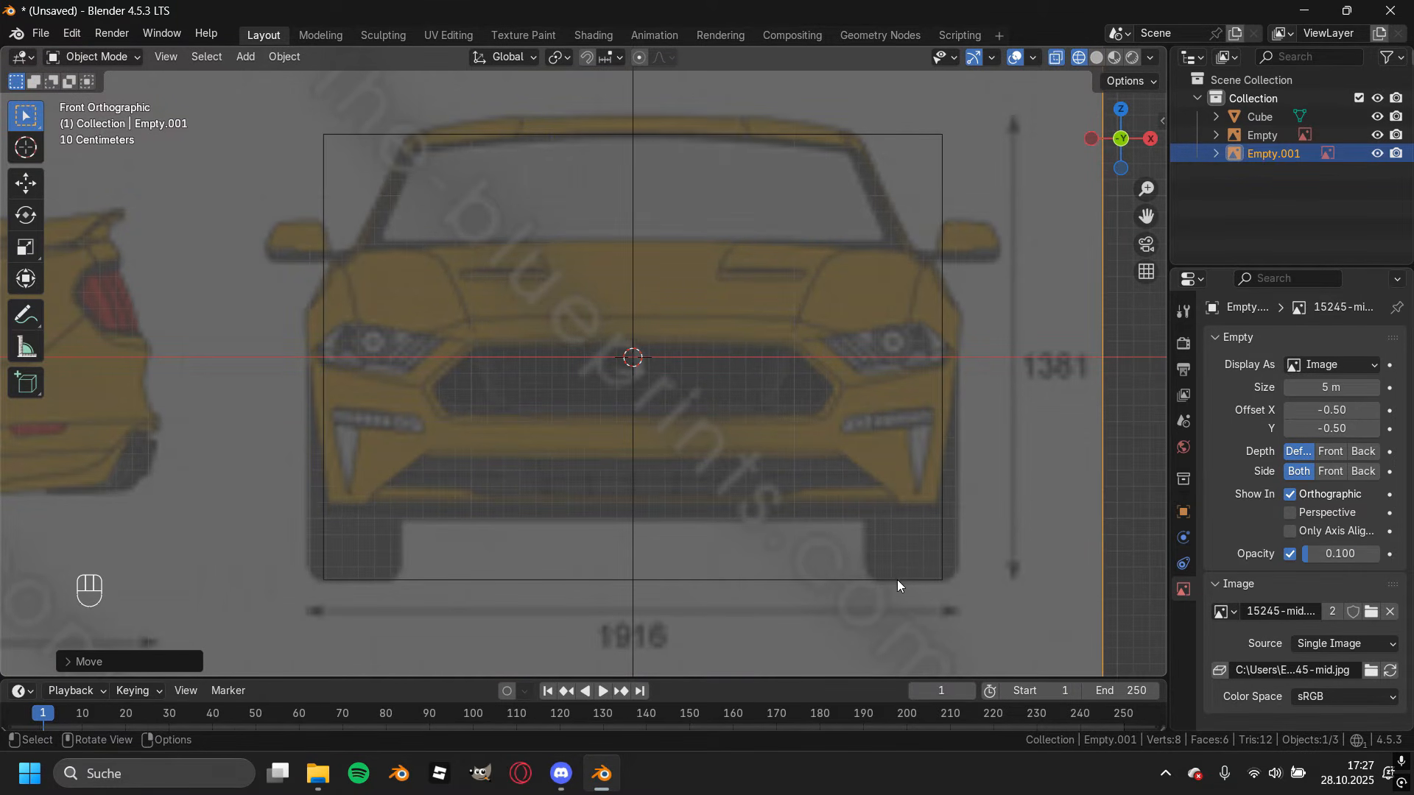
{"action": "middle_click_drag", "start_coordinate": [689, 354], "coordinate": [748, 366], "text": "shift"}
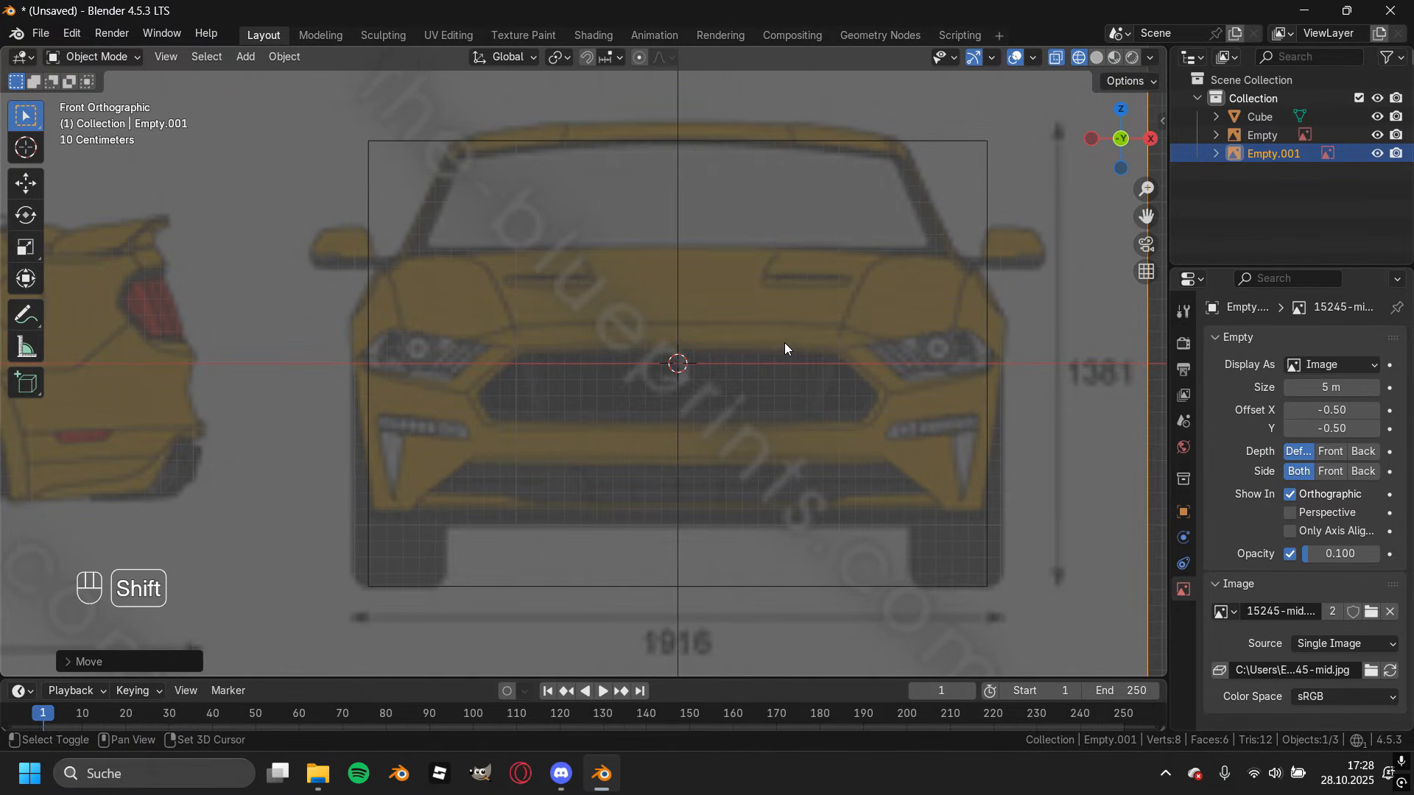
{"action": "middle_click_drag", "start_coordinate": [781, 343], "coordinate": [752, 364], "text": "shift"}
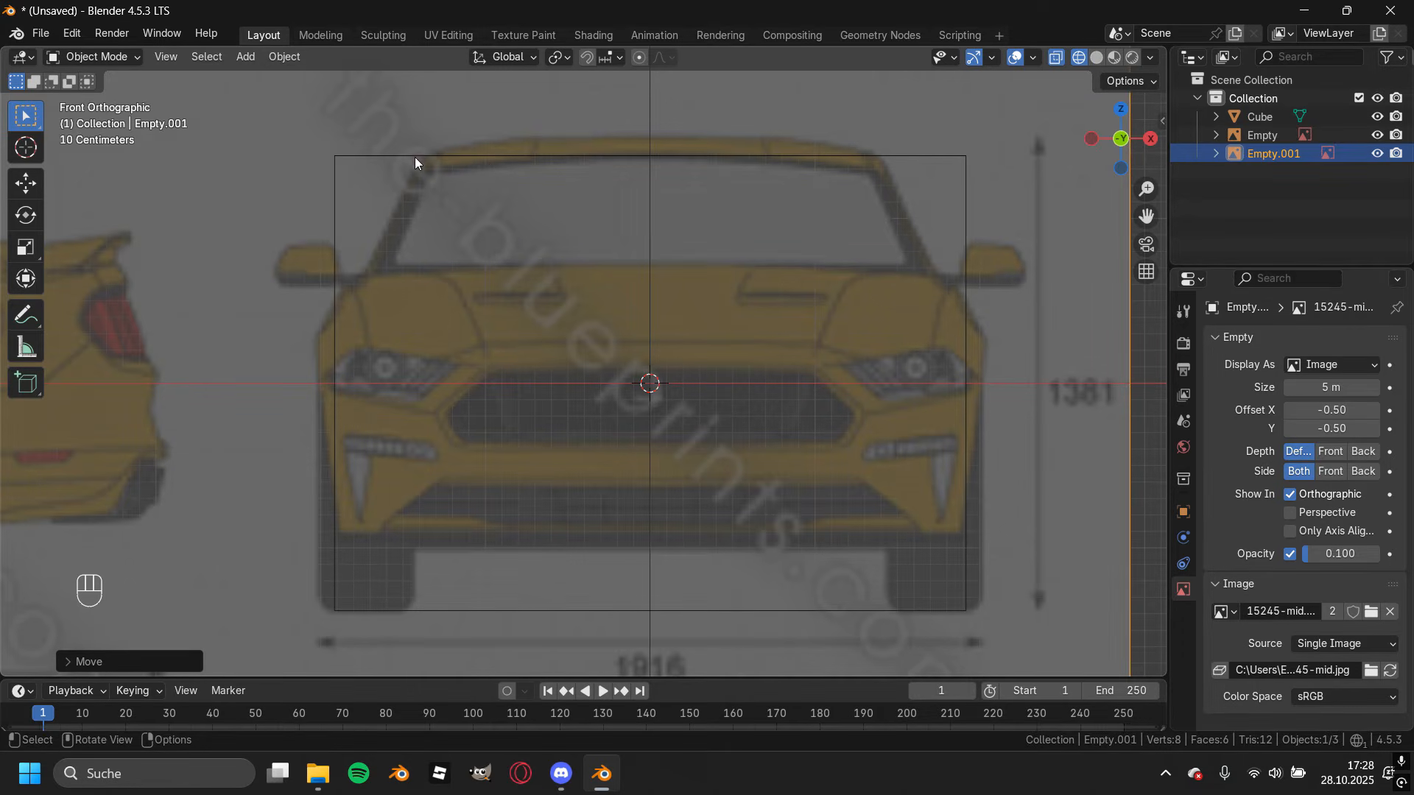
{"action": "scroll", "coordinate": [727, 361], "scroll_direction": "up", "scroll_amount": 1}
{"action": "middle_click_drag", "start_coordinate": [727, 360], "coordinate": [749, 332], "text": "shift"}
{"action": "middle_click_drag", "start_coordinate": [749, 332], "coordinate": [598, 325], "text": "ctrl"}
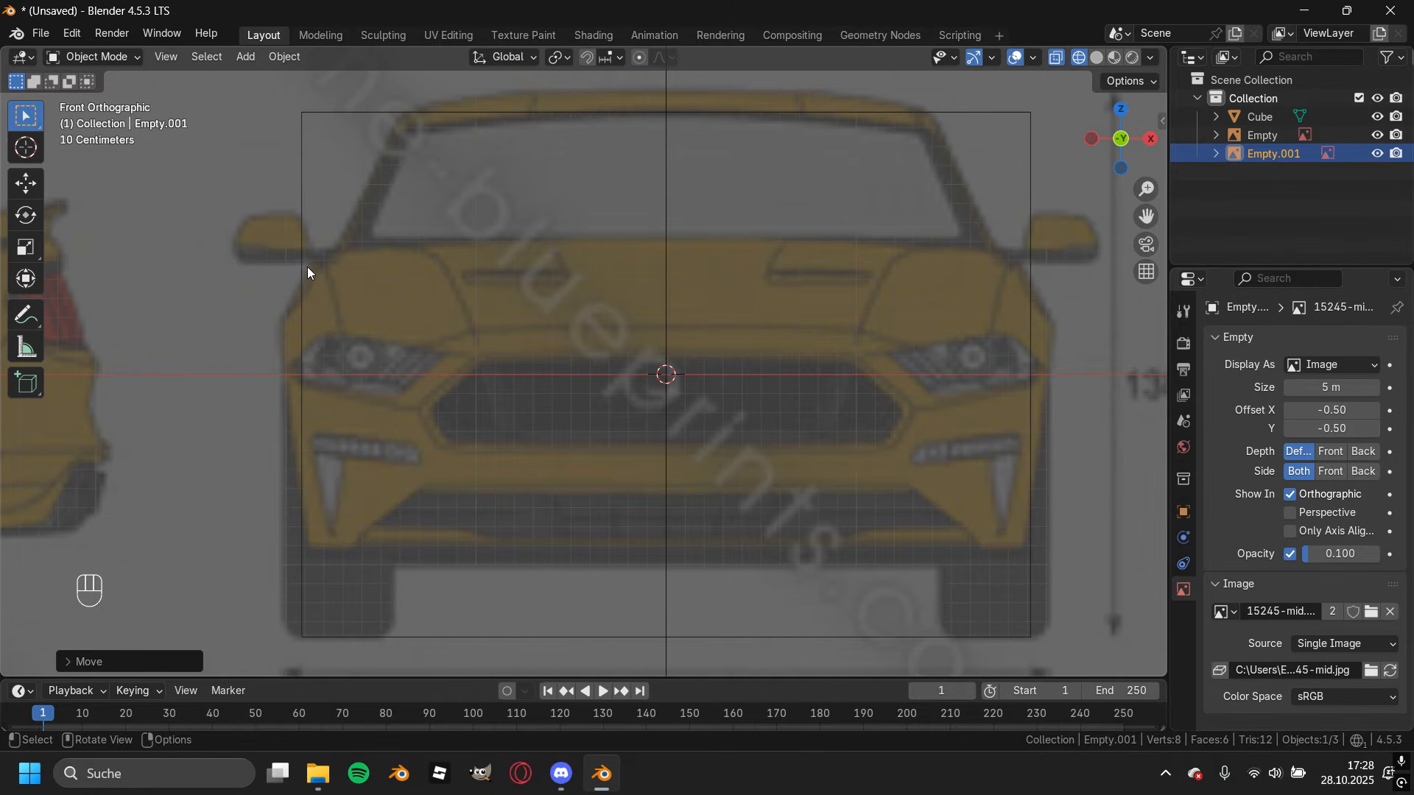
{"action": "scroll", "coordinate": [477, 332], "scroll_direction": "down", "scroll_amount": 1}
{"action": "scroll", "coordinate": [731, 321], "scroll_direction": "down", "scroll_amount": 1}
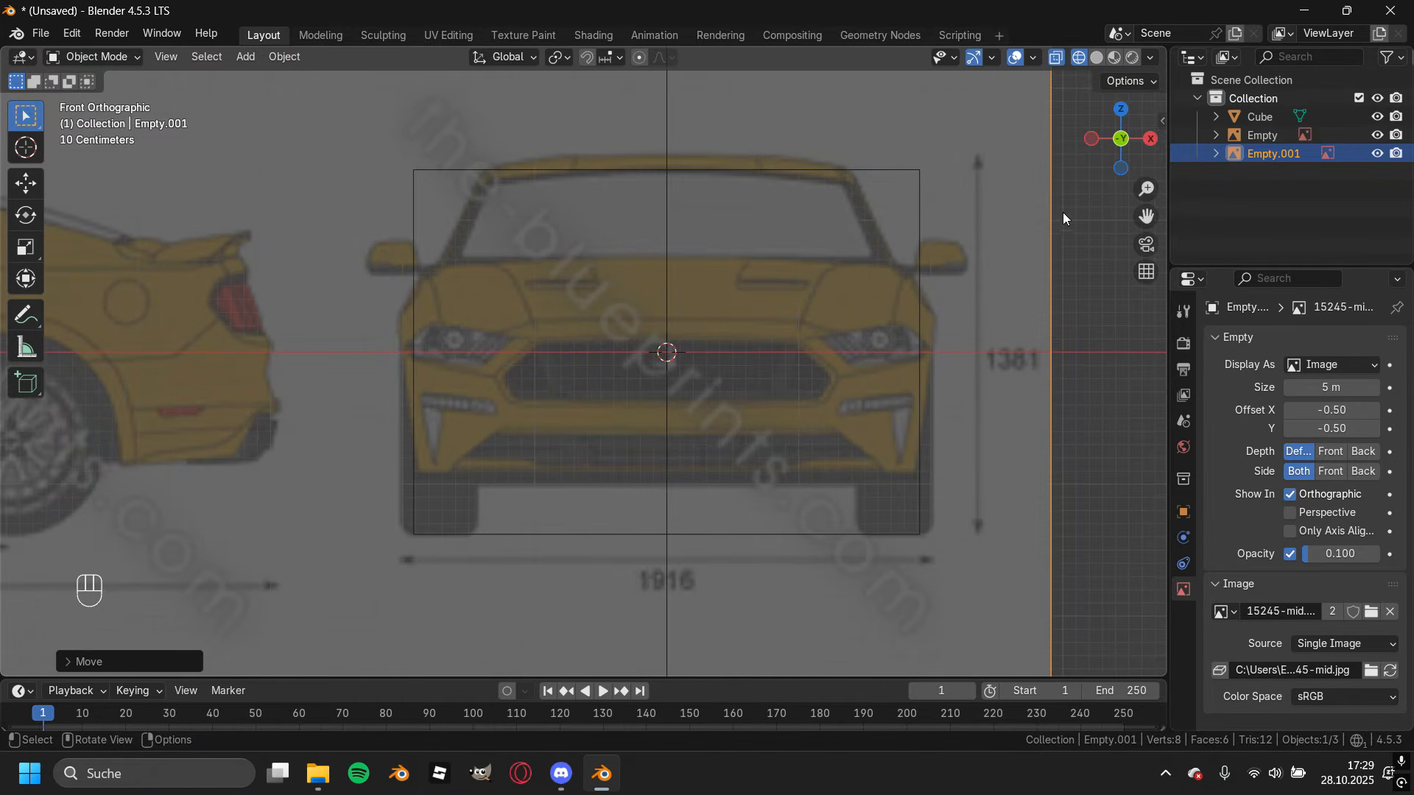
Rename the original side blueprint empty to "Side View".
{"action": "left_click", "coordinate": [1260, 136]}
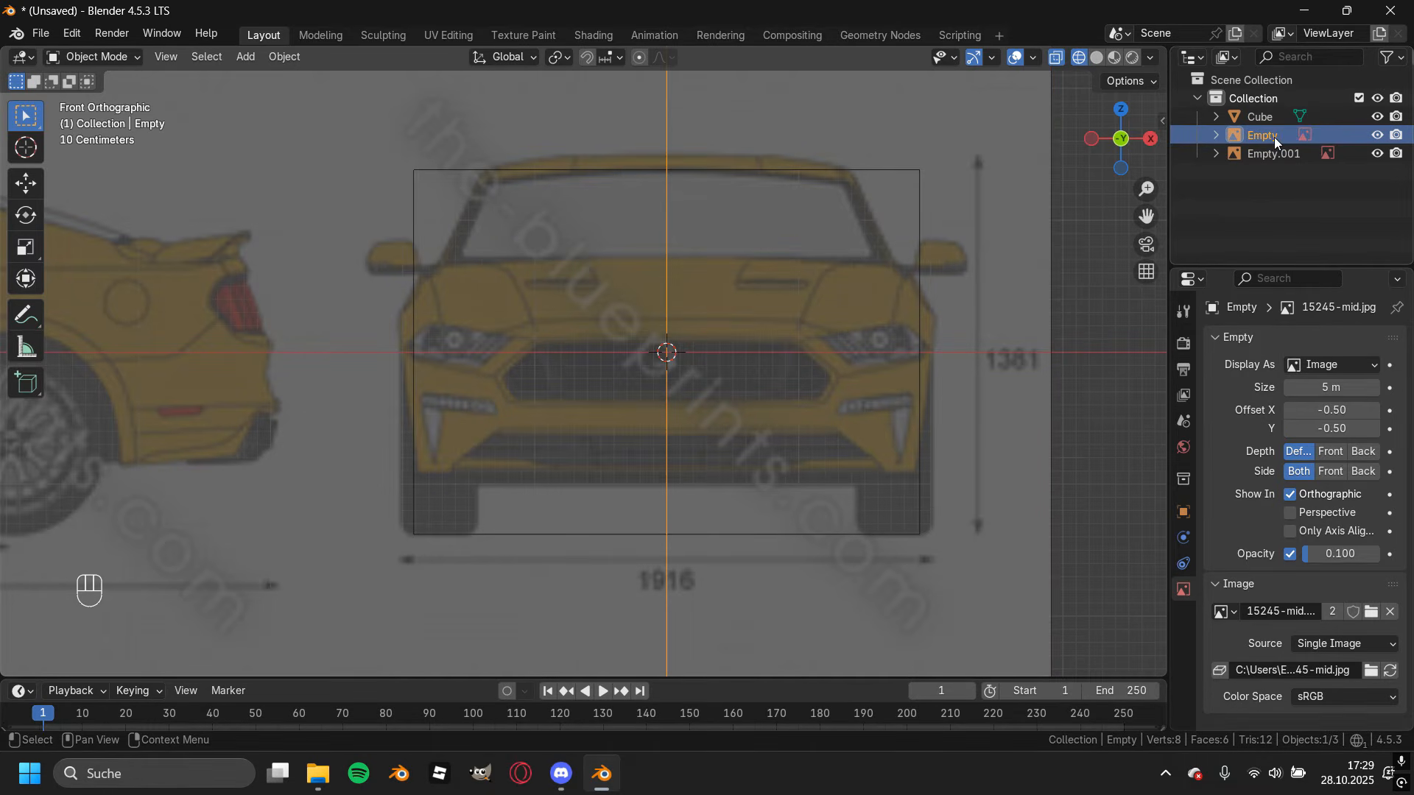
{"action": "key", "text": "F2"}
{"action": "type", "text": "Side View"}
{"action": "scroll", "coordinate": [863, 300], "scroll_direction": "up", "scroll_amount": 1}
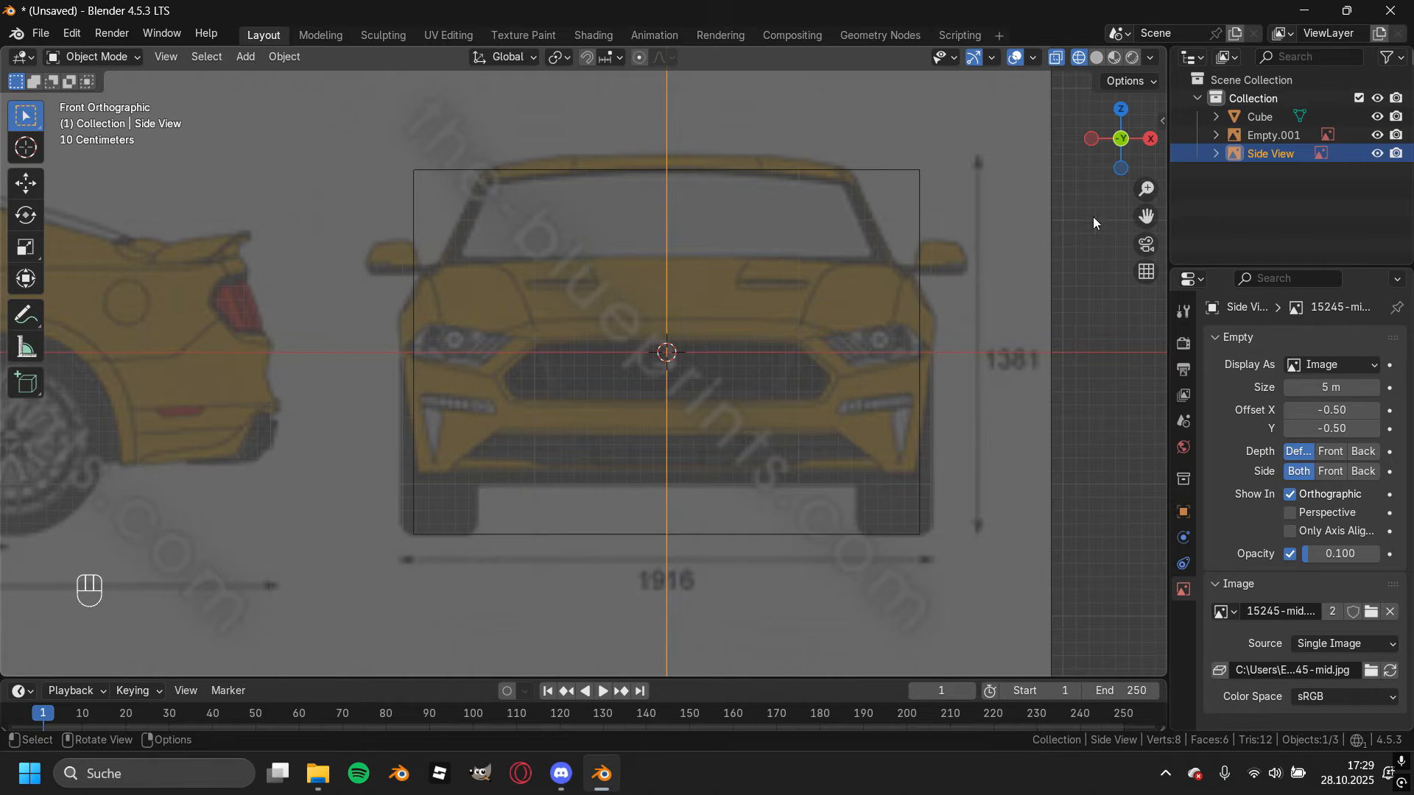
Duplicate the front blueprint image in place and, in top view, rotate the copy -90° around the global X axis.
{"action": "left_click", "coordinate": [1271, 137]}
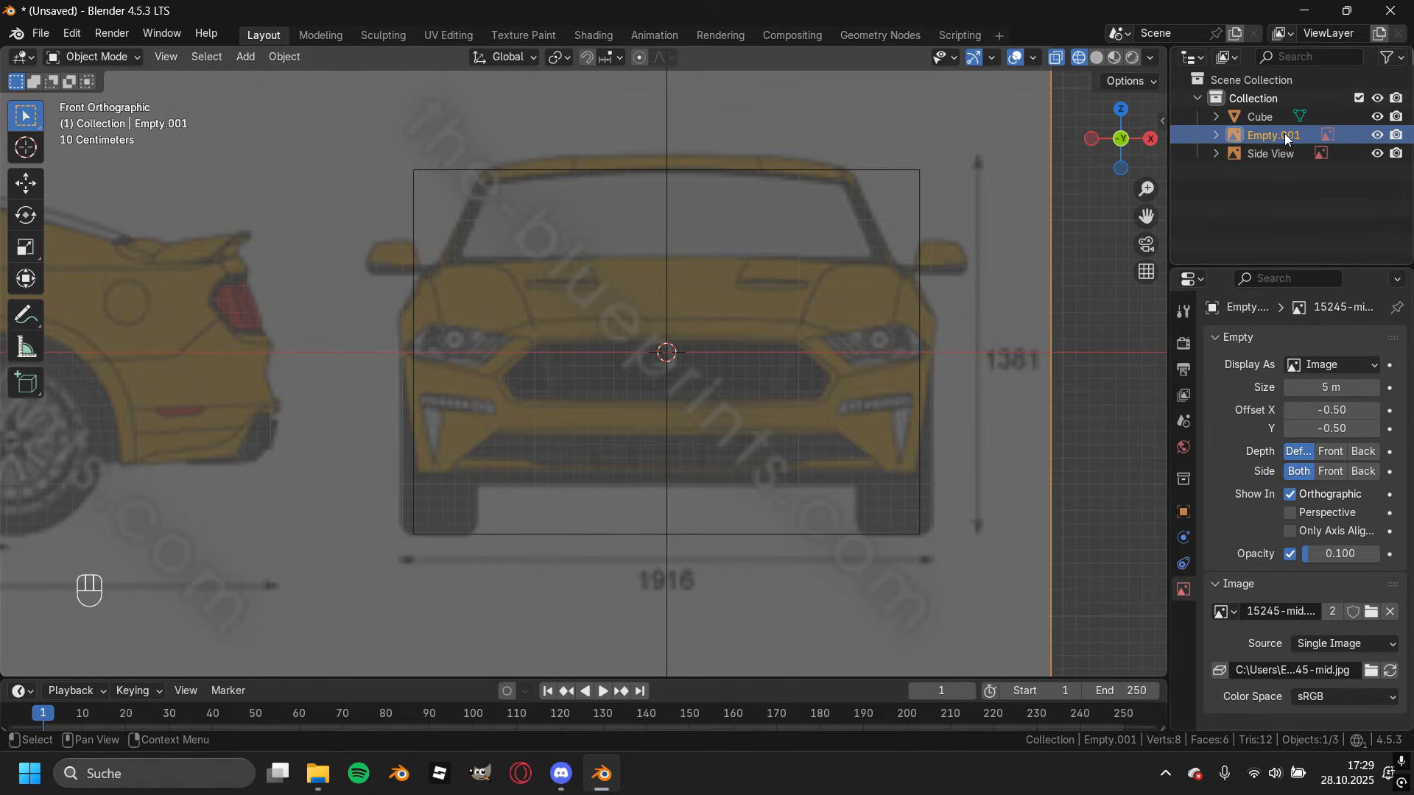
{"action": "scroll", "coordinate": [869, 320], "scroll_direction": "down", "scroll_amount": 4}
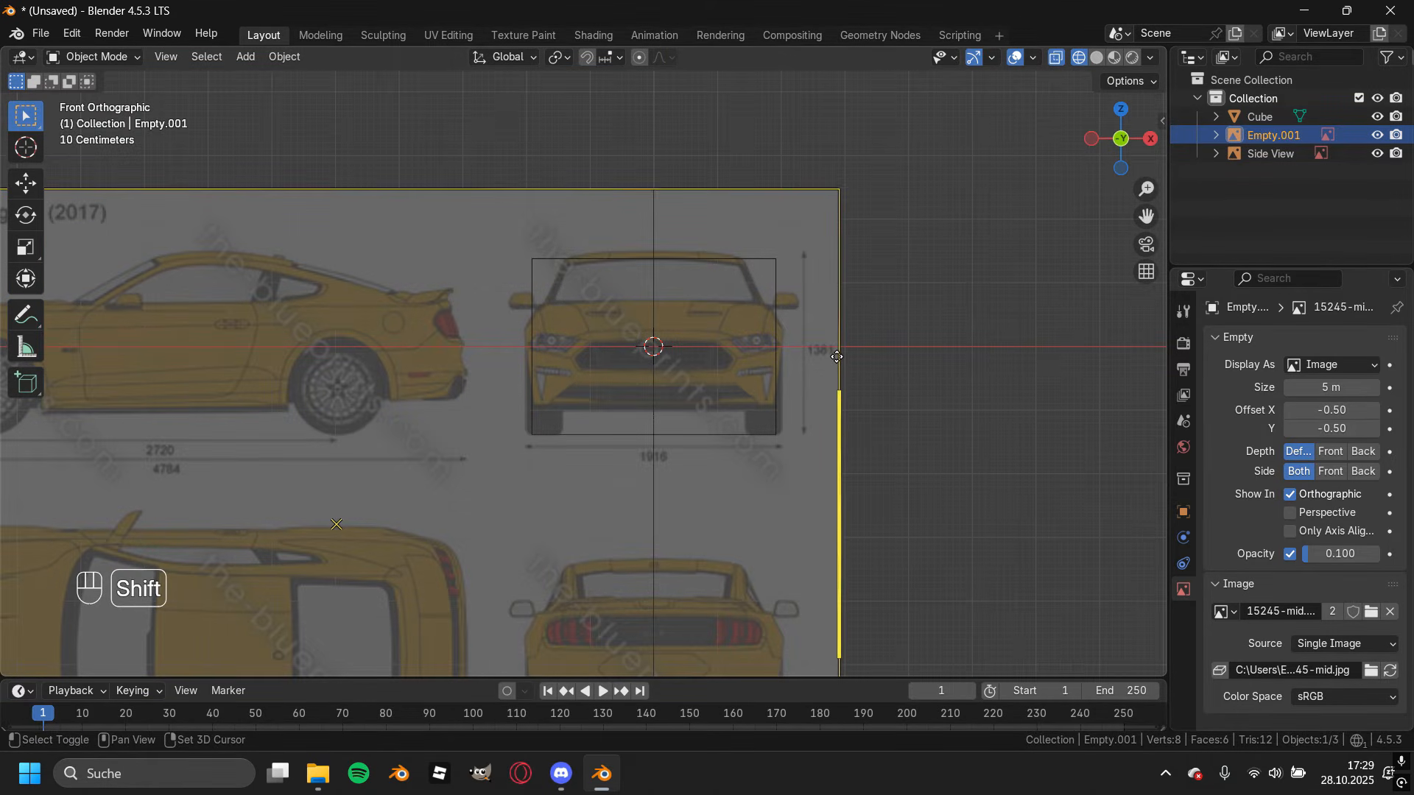
{"action": "key", "text": "shift+d"}
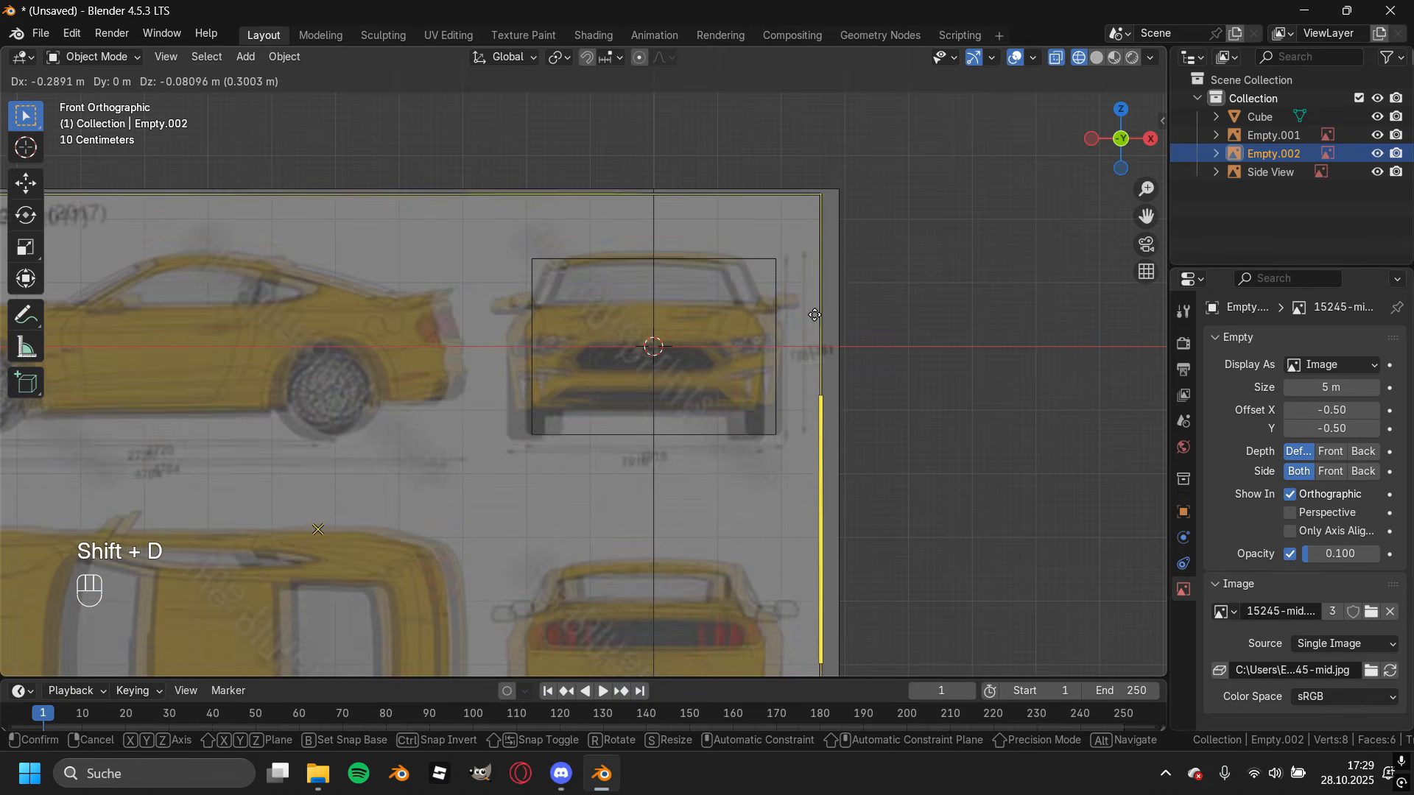
{"action": "right_click", "coordinate": [827, 305]}
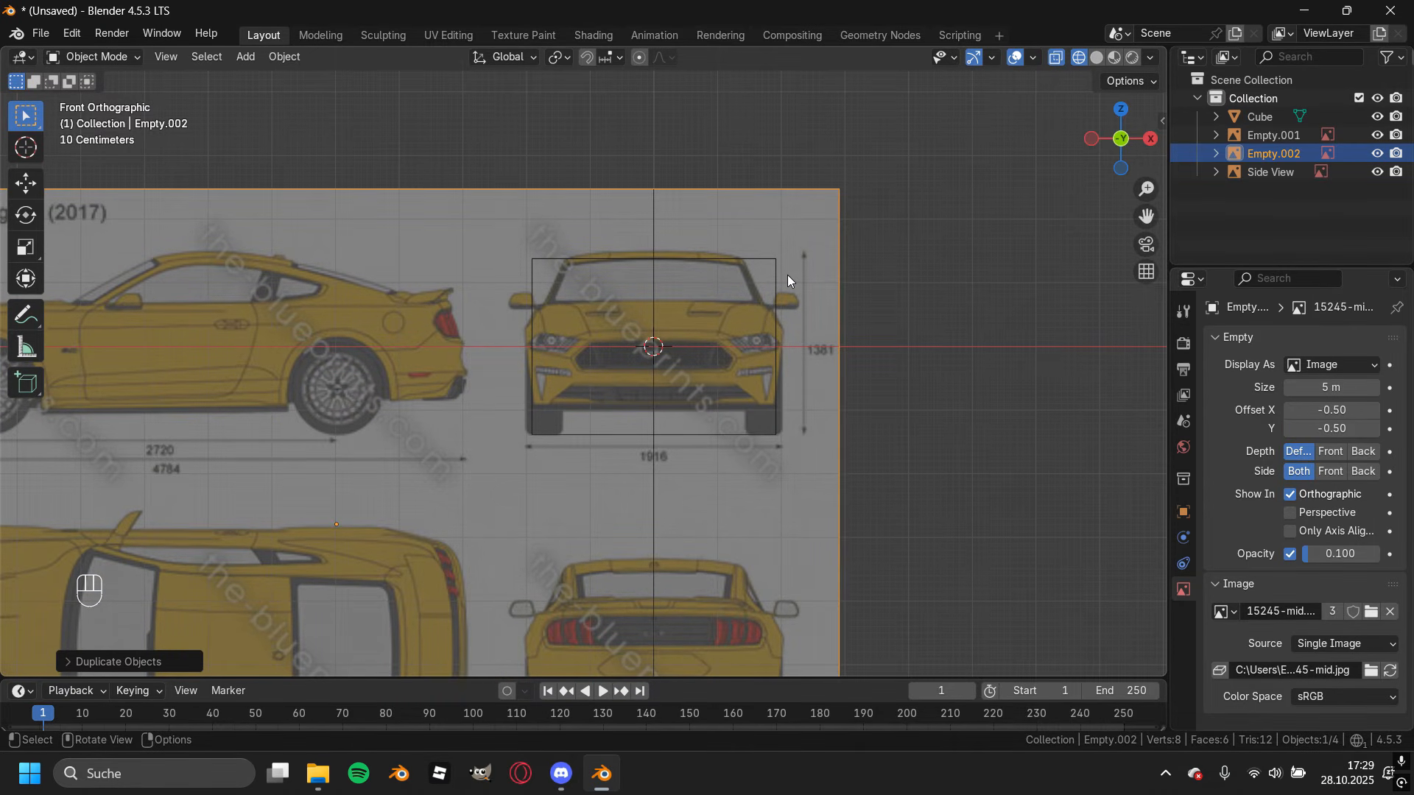
{"action": "key", "text": "KP_7"}
{"action": "key", "text": "r"}
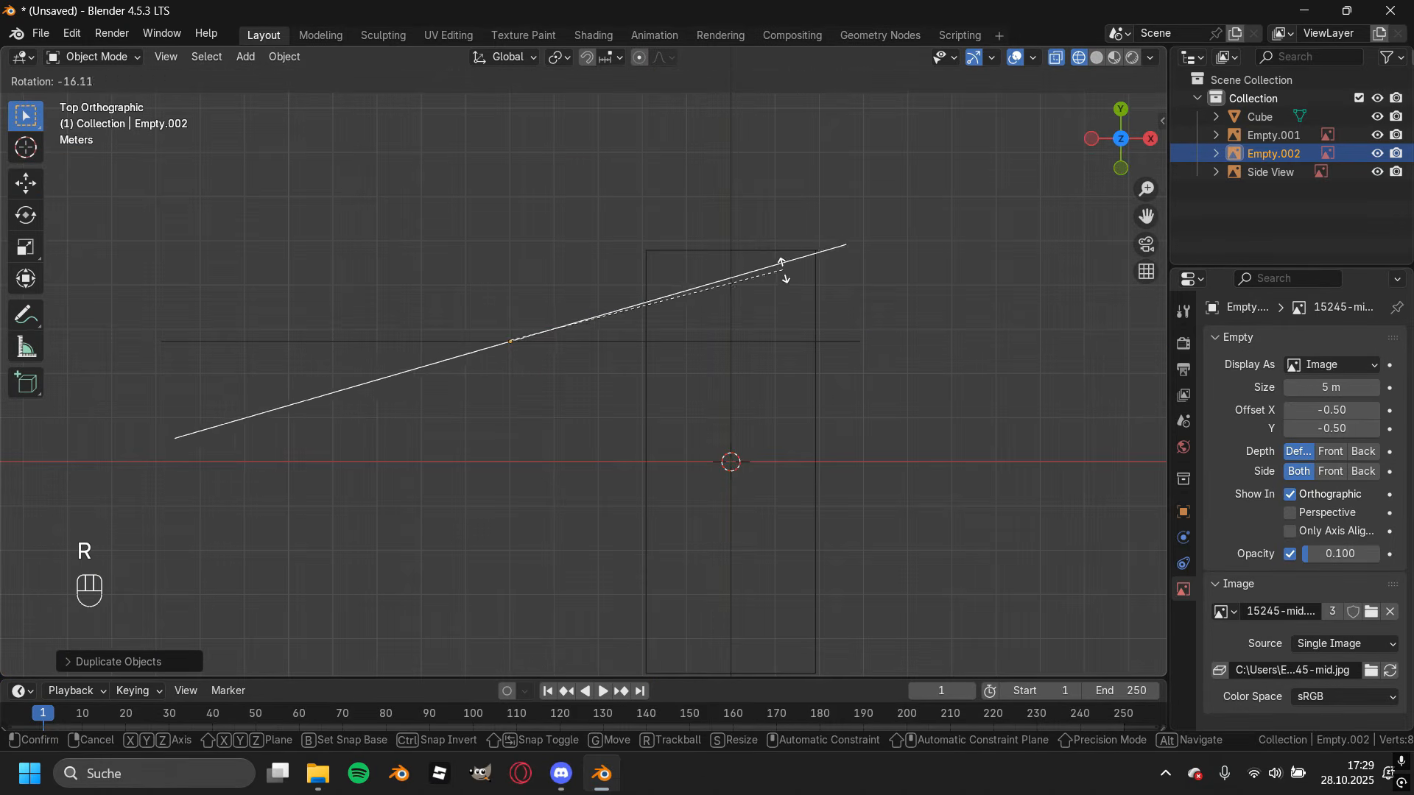
{"action": "key", "text": "x"}
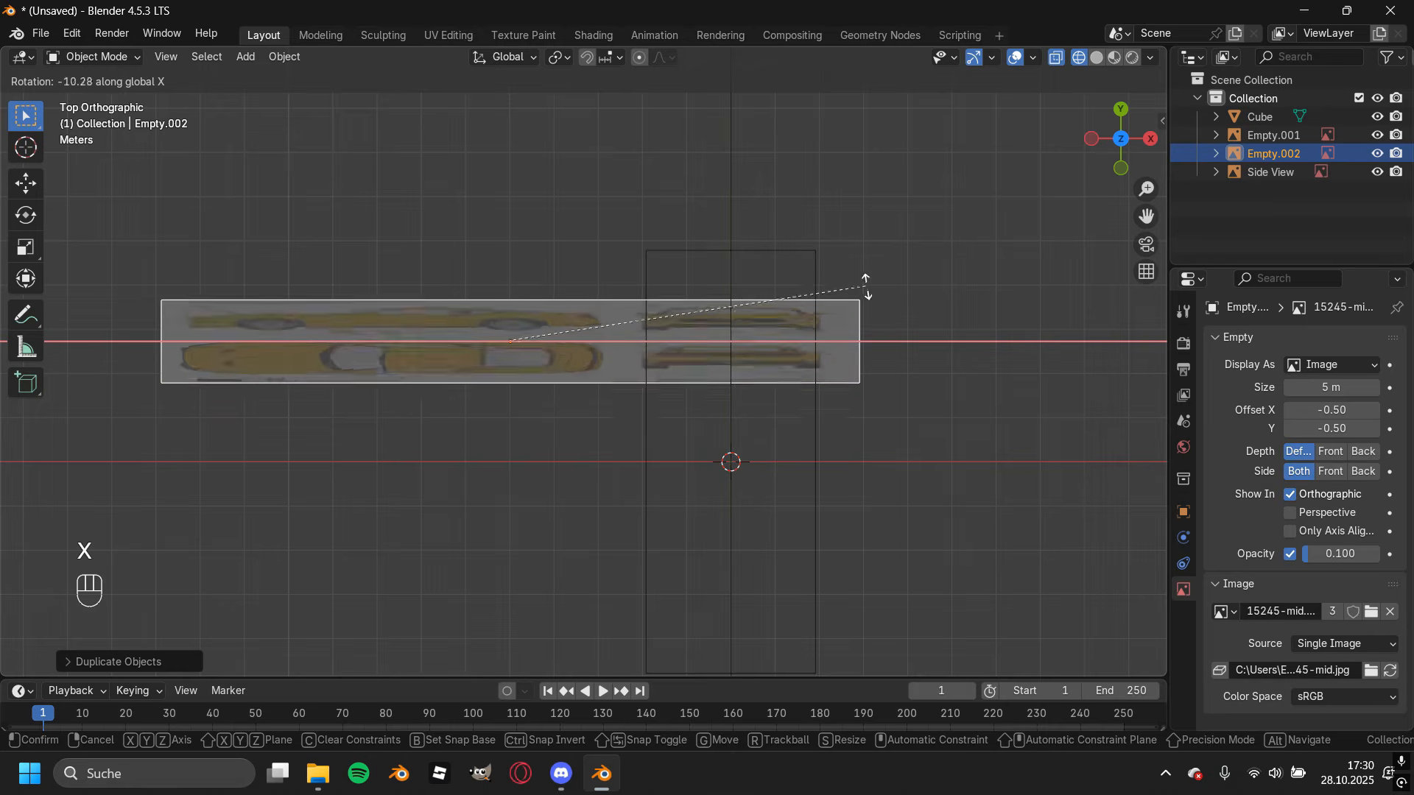
{"action": "type", "text": "-90"}
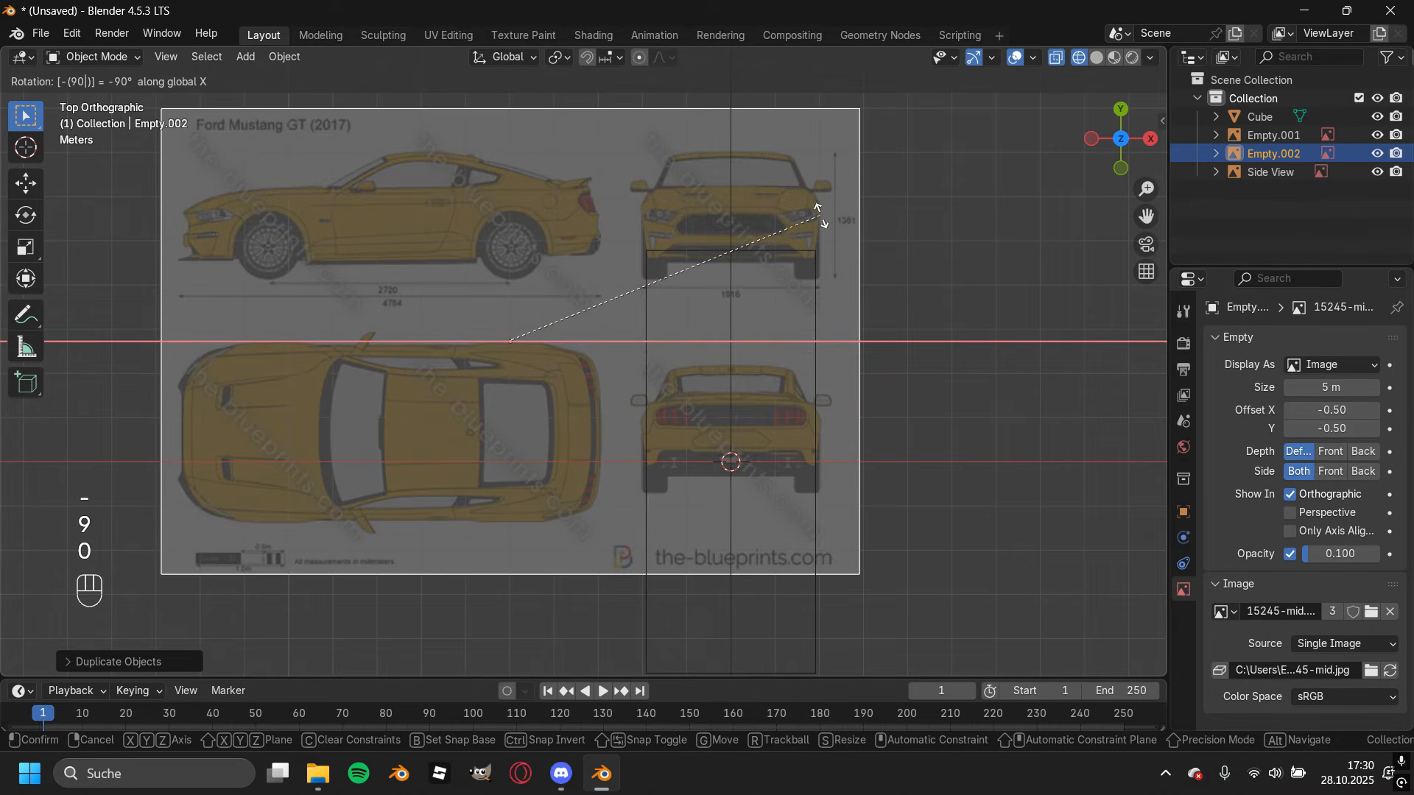
{"action": "key", "text": "Return"}
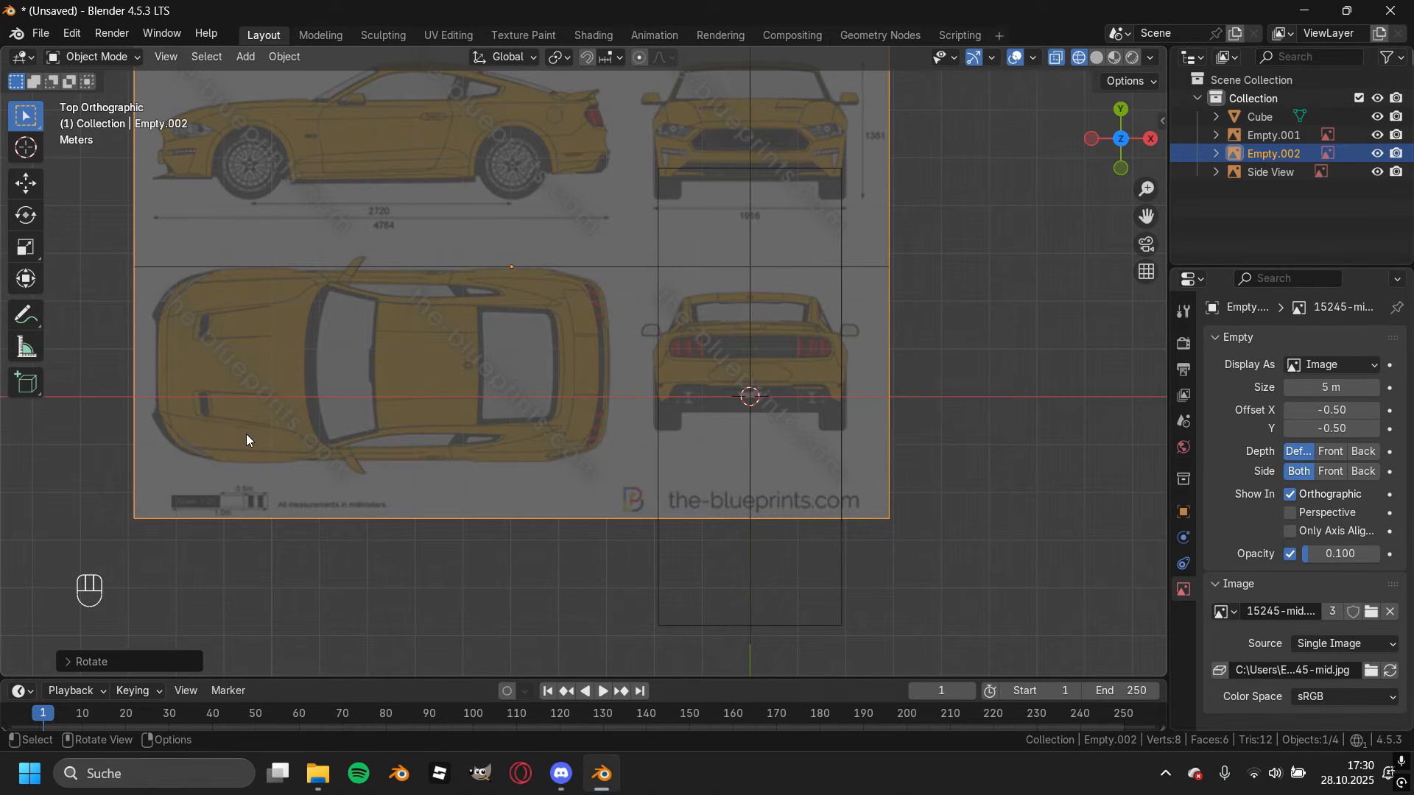
Rotate the top-view blueprint copy 90° around the global Z axis to match the cube's length direction.
{"action": "key", "text": "r"}
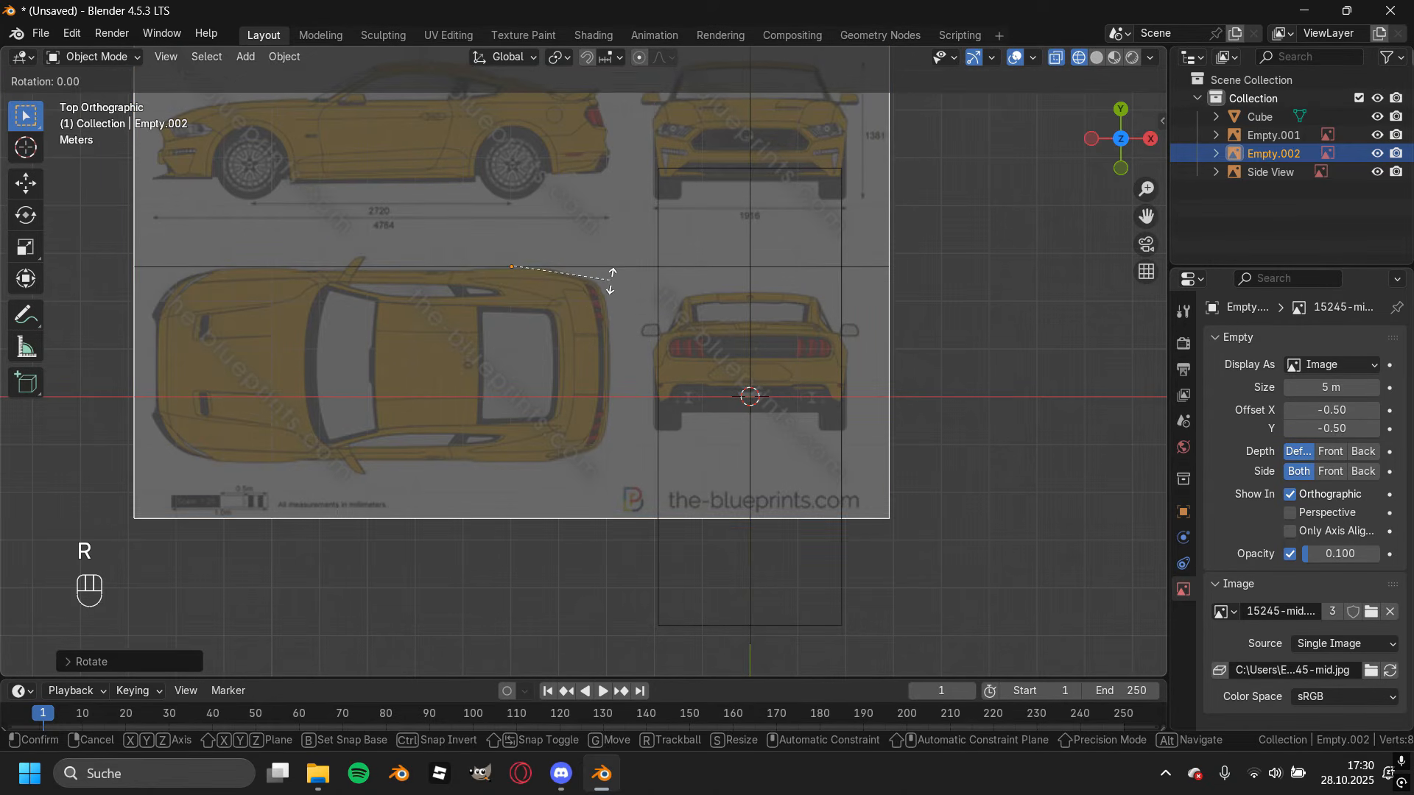
{"action": "key", "text": "z"}
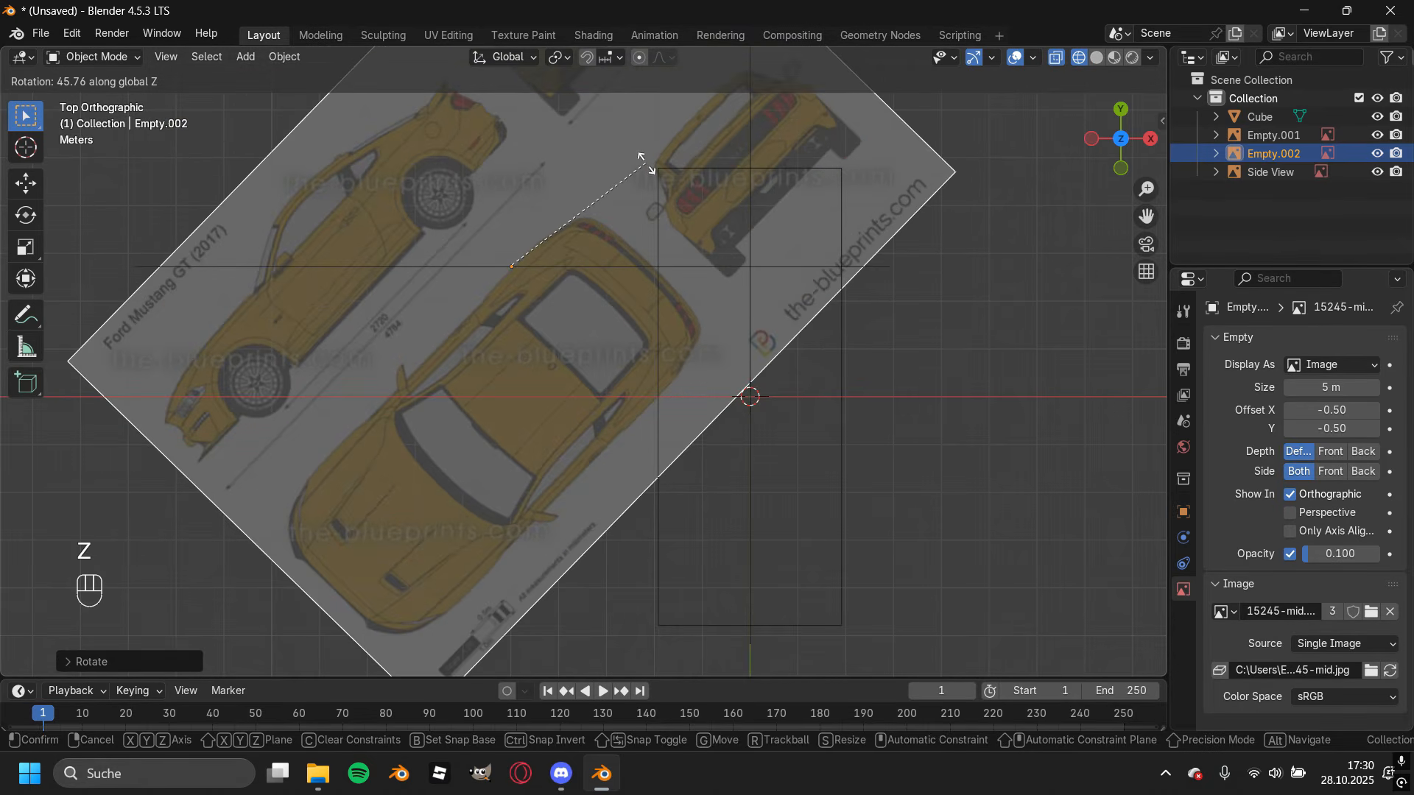
{"action": "type", "text": "90"}
{"action": "key", "text": "Return"}
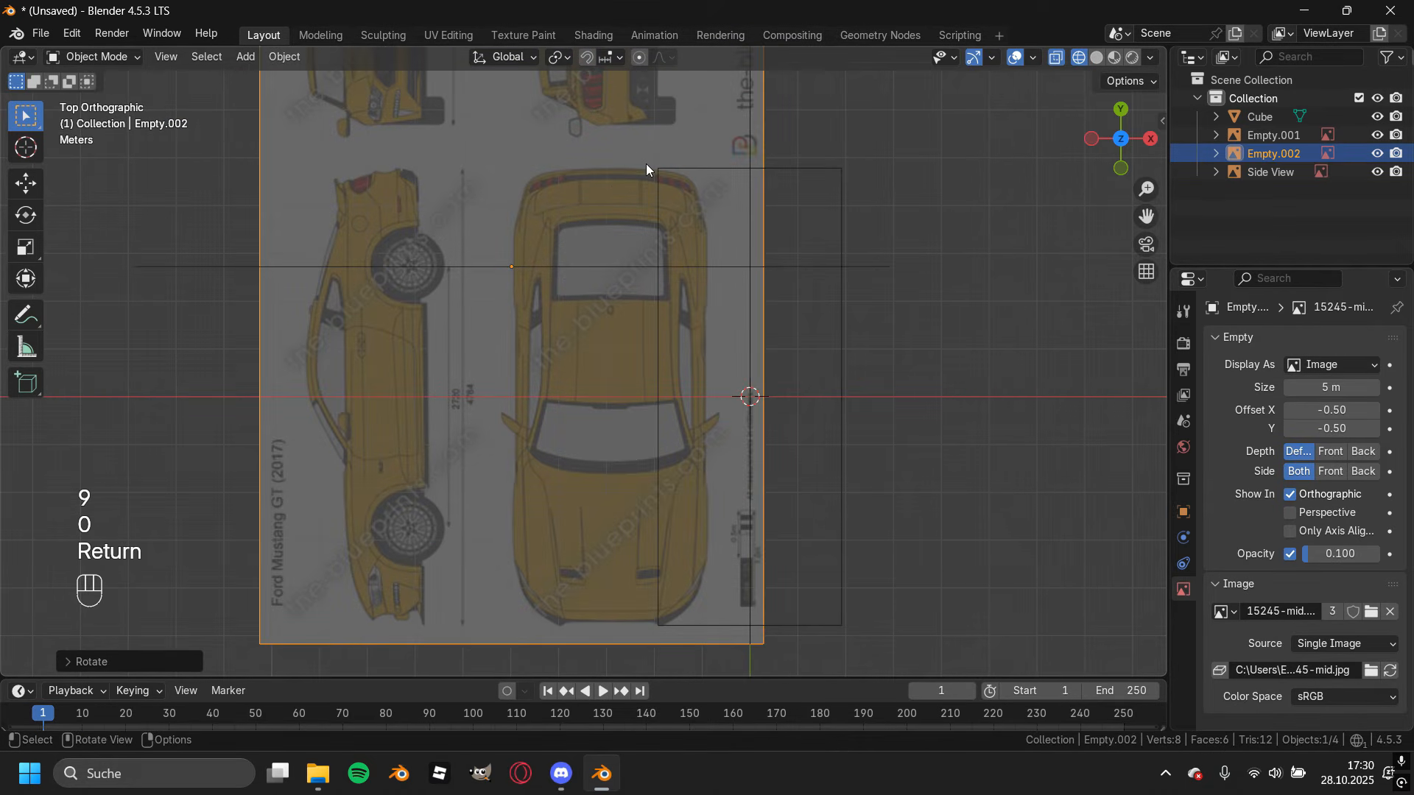
Move the top-view blueprint copy about 2.8 m along the global X axis so its top drawing sits over the cube outline.
{"action": "scroll", "coordinate": [586, 405], "scroll_direction": "up", "scroll_amount": 1}
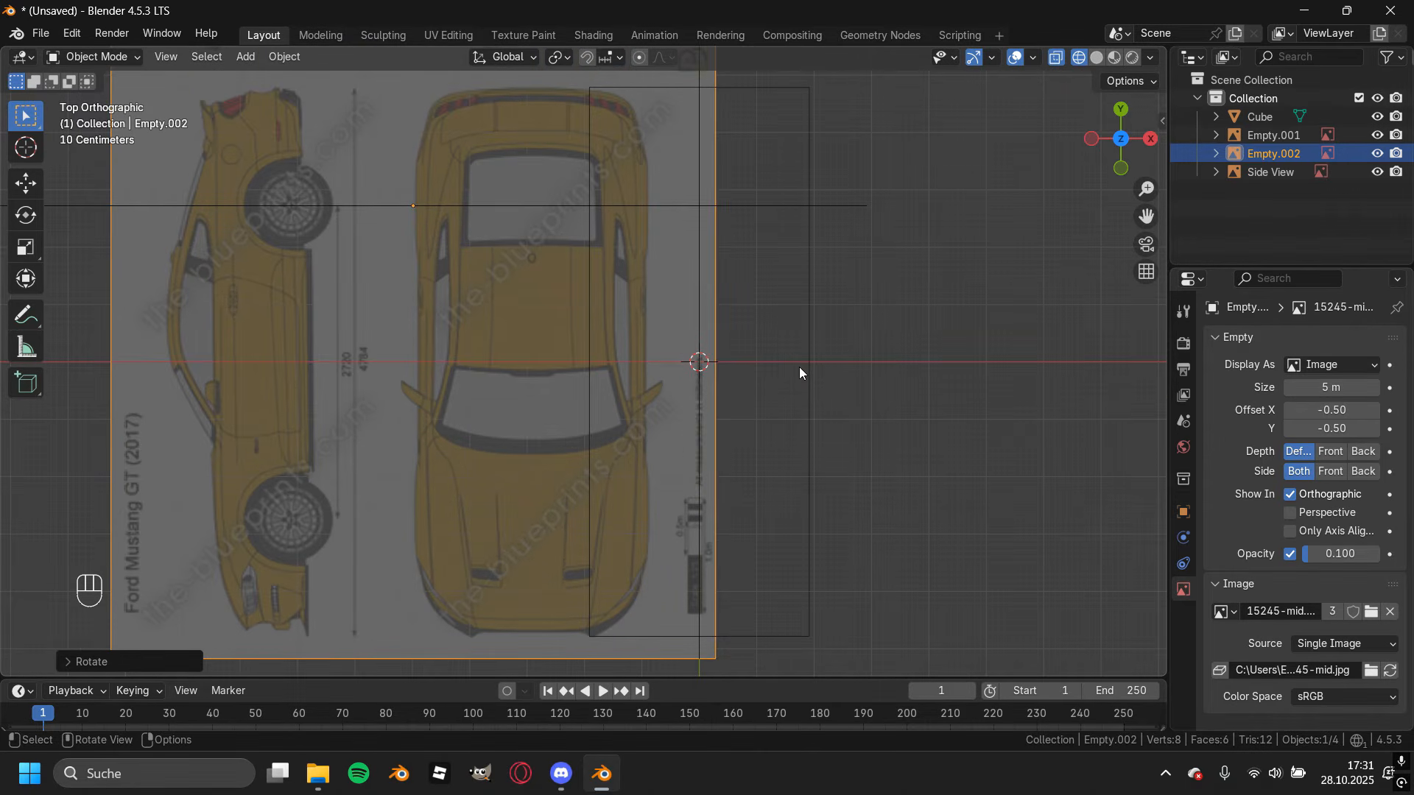
{"action": "middle_click_drag", "start_coordinate": [686, 361], "coordinate": [643, 369], "text": "shift"}
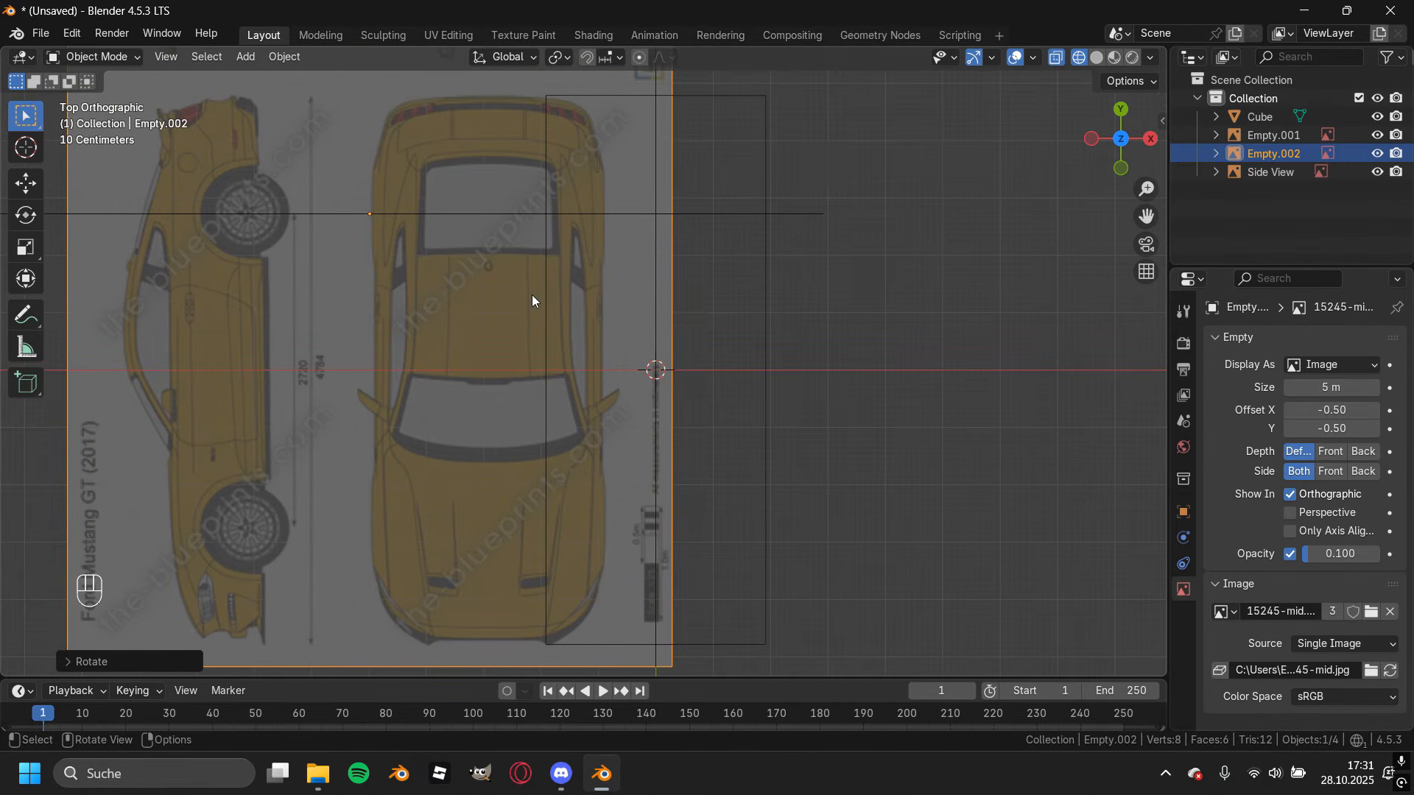
{"action": "key", "text": "g"}
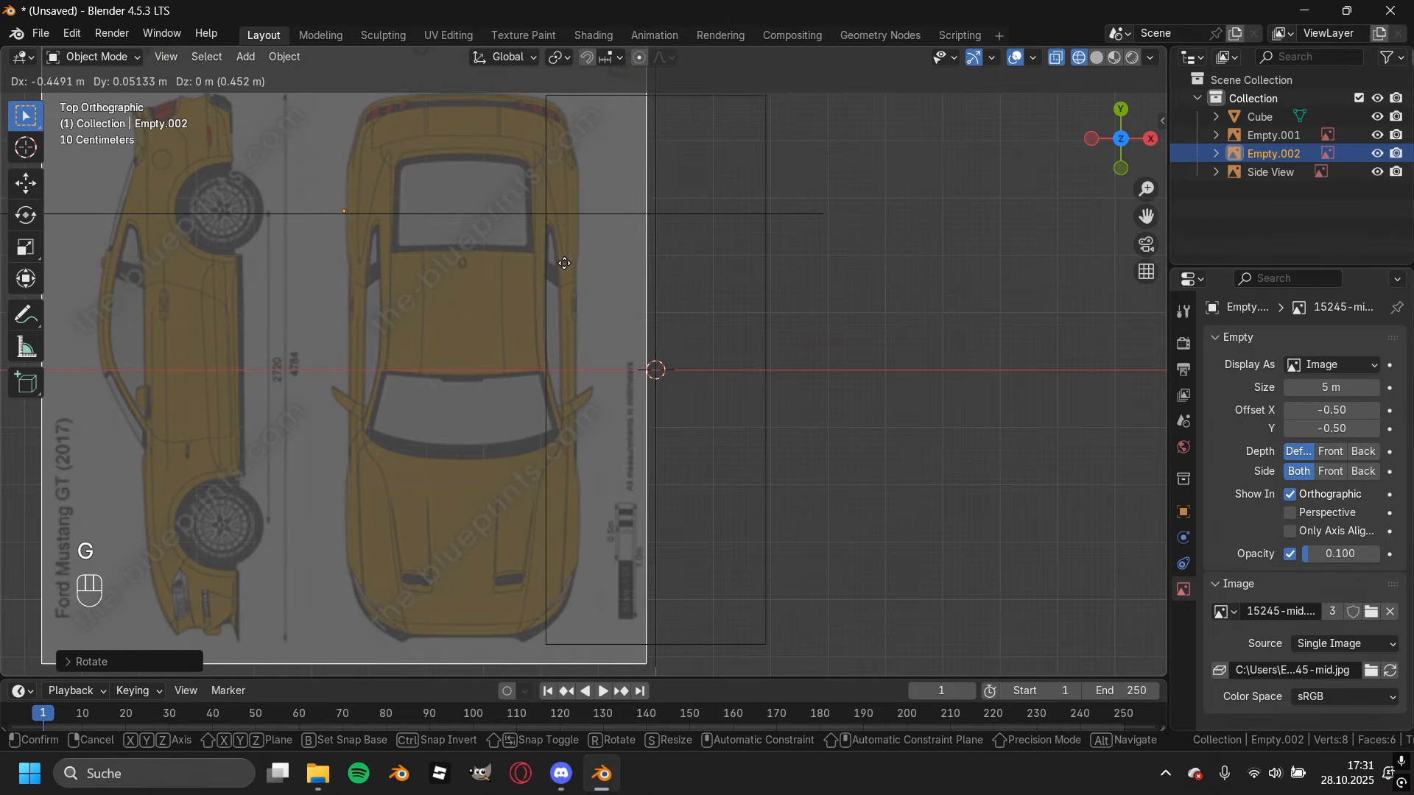
{"action": "key", "text": "x"}
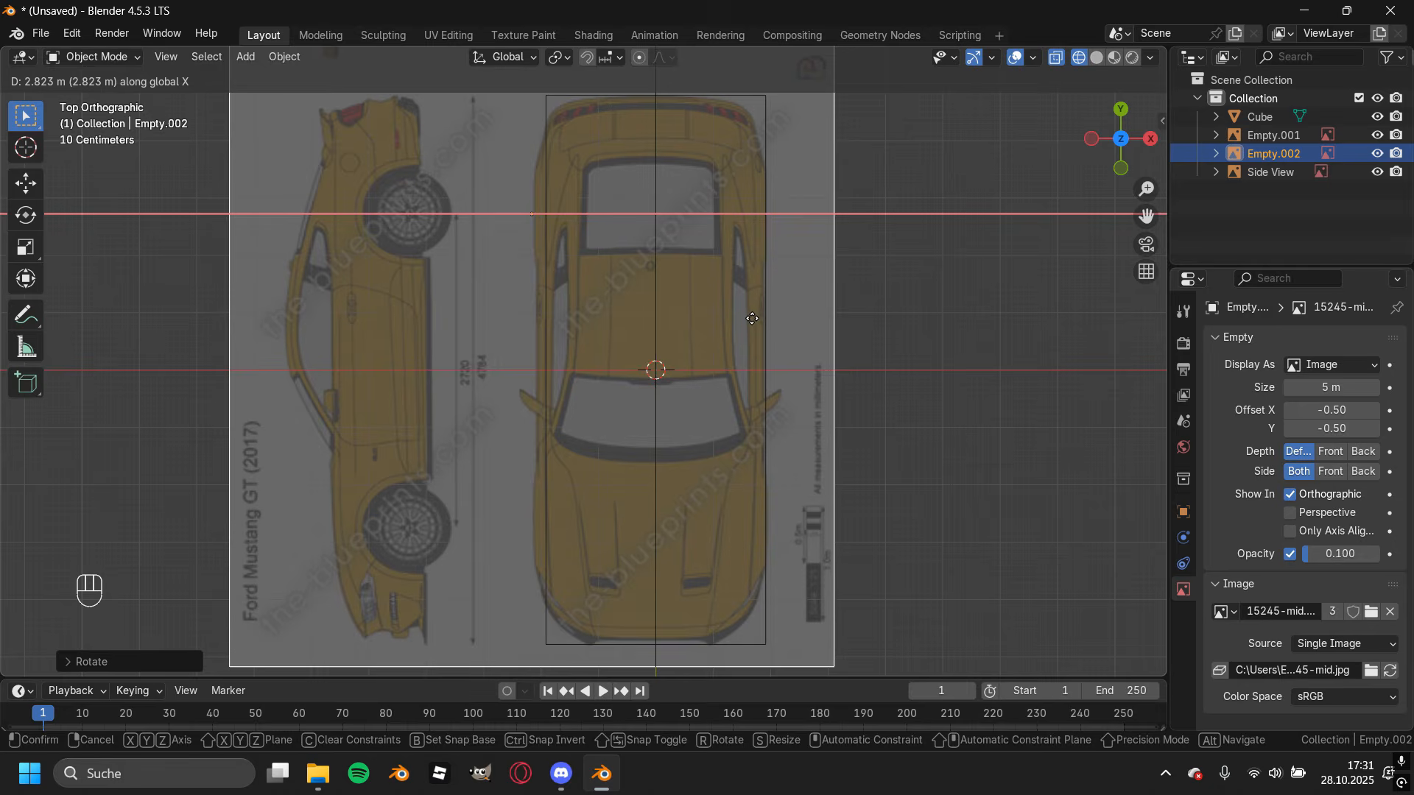
{"action": "left_click", "coordinate": [756, 320]}
Nudge the top-view blueprint in small increments so the car's body lines up with the cube's edges from front to rear.
{"action": "middle_click_drag", "start_coordinate": [749, 327], "coordinate": [744, 341], "text": "shift"}
{"action": "scroll", "coordinate": [722, 324], "scroll_direction": "up", "scroll_amount": 3}
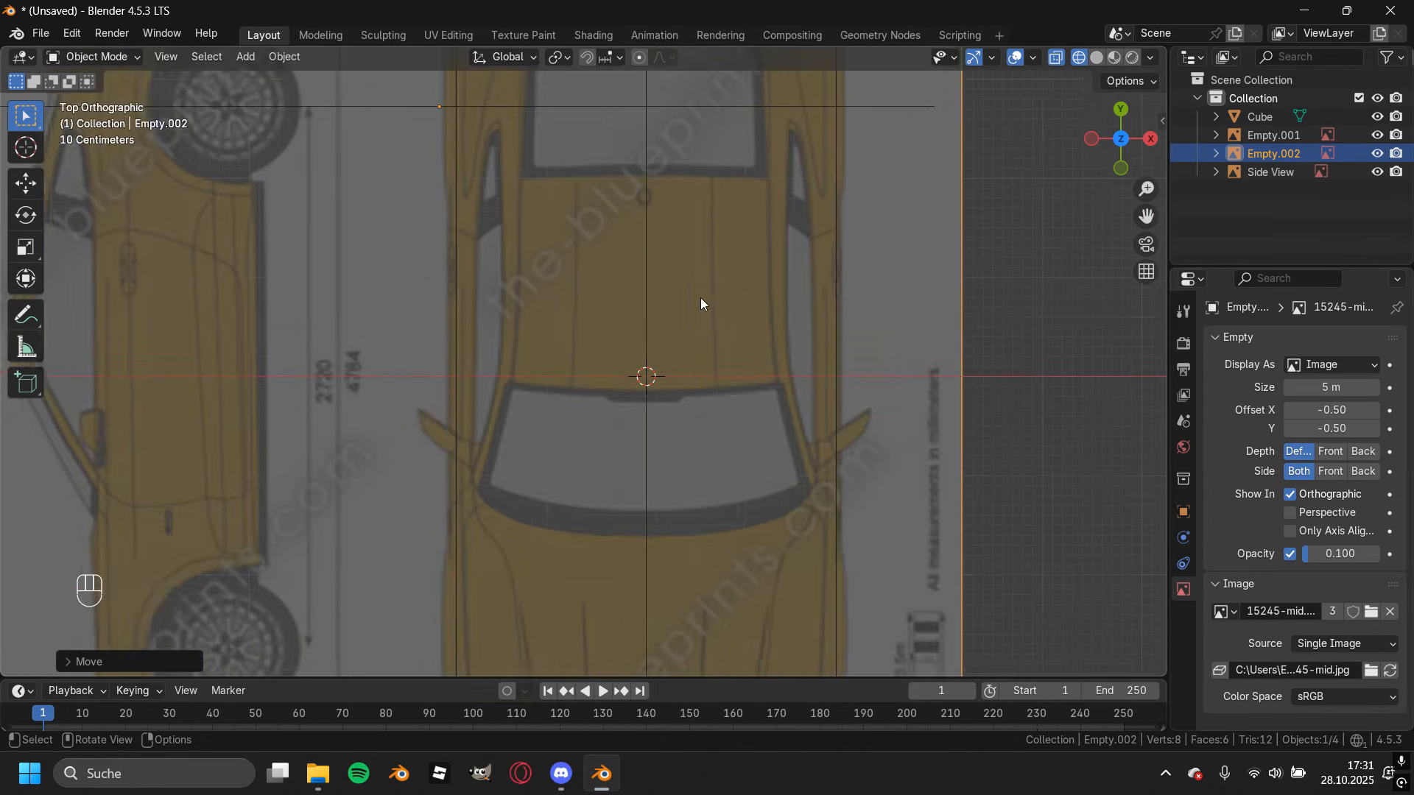
{"action": "middle_click_drag", "start_coordinate": [730, 167], "coordinate": [695, 369], "text": "shift"}
{"action": "middle_click_drag", "start_coordinate": [708, 572], "coordinate": [713, 415], "text": "shift"}
{"action": "scroll", "coordinate": [713, 420], "scroll_direction": "down", "scroll_amount": 4, "text": "shift"}
{"action": "scroll", "coordinate": [676, 296], "scroll_direction": "up", "scroll_amount": 4, "text": "shift"}
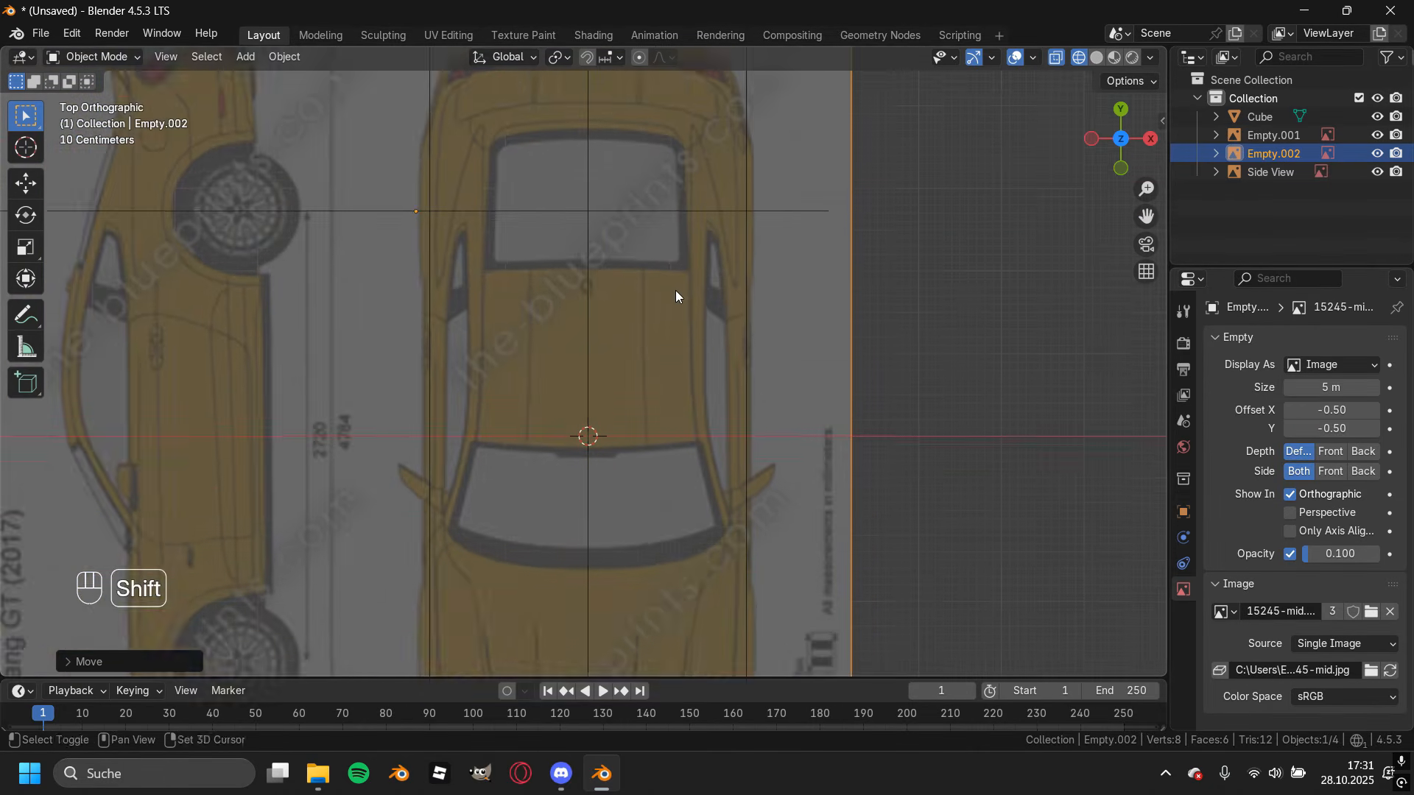
{"action": "scroll", "coordinate": [744, 352], "scroll_direction": "down", "scroll_amount": 4, "text": "shift"}
{"action": "key", "text": "g"}
{"action": "key", "text": "Right"}
{"action": "key", "text": "Right"}
{"action": "key", "text": "Left"}
{"action": "key", "text": "Return"}
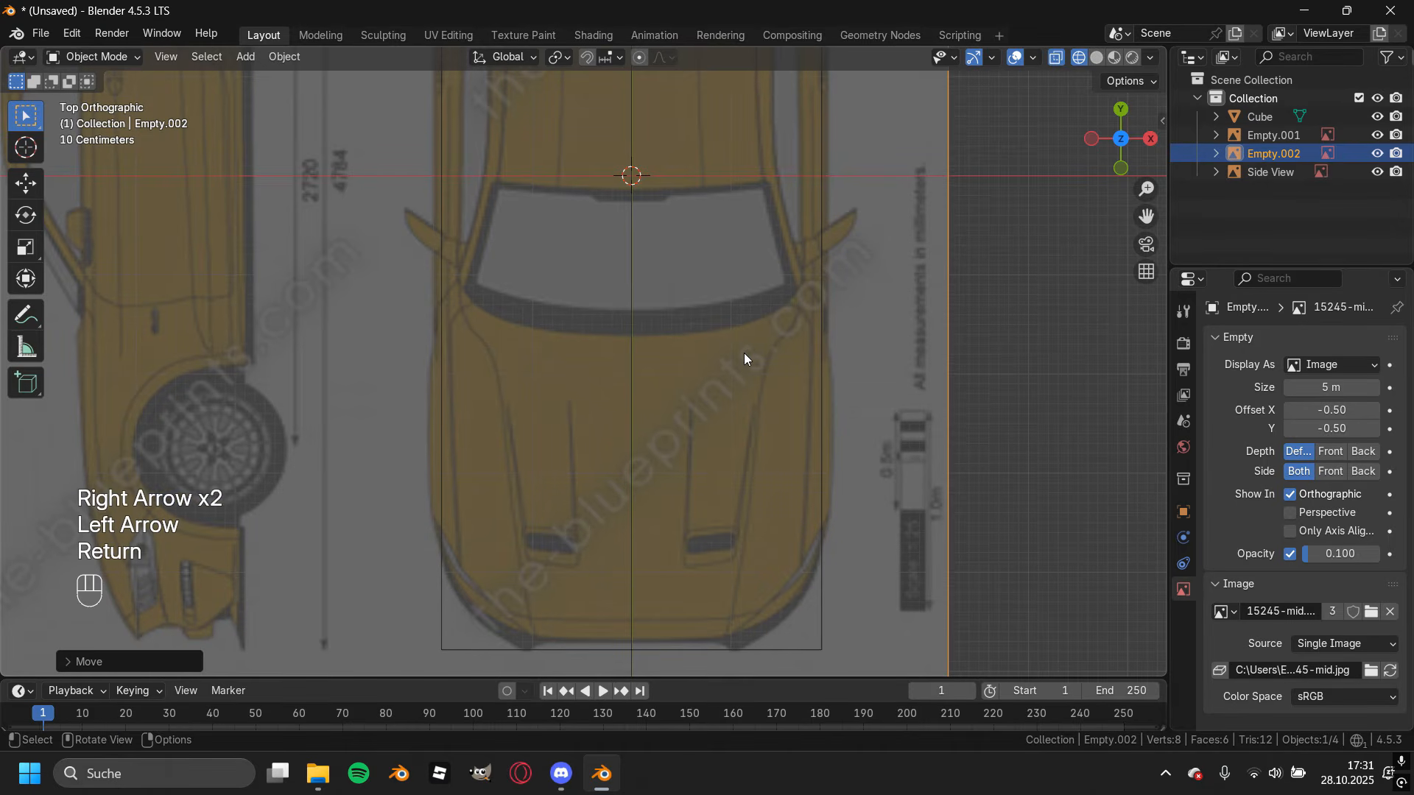
{"action": "scroll", "coordinate": [608, 481], "scroll_direction": "up", "scroll_amount": 5, "text": "shift"}
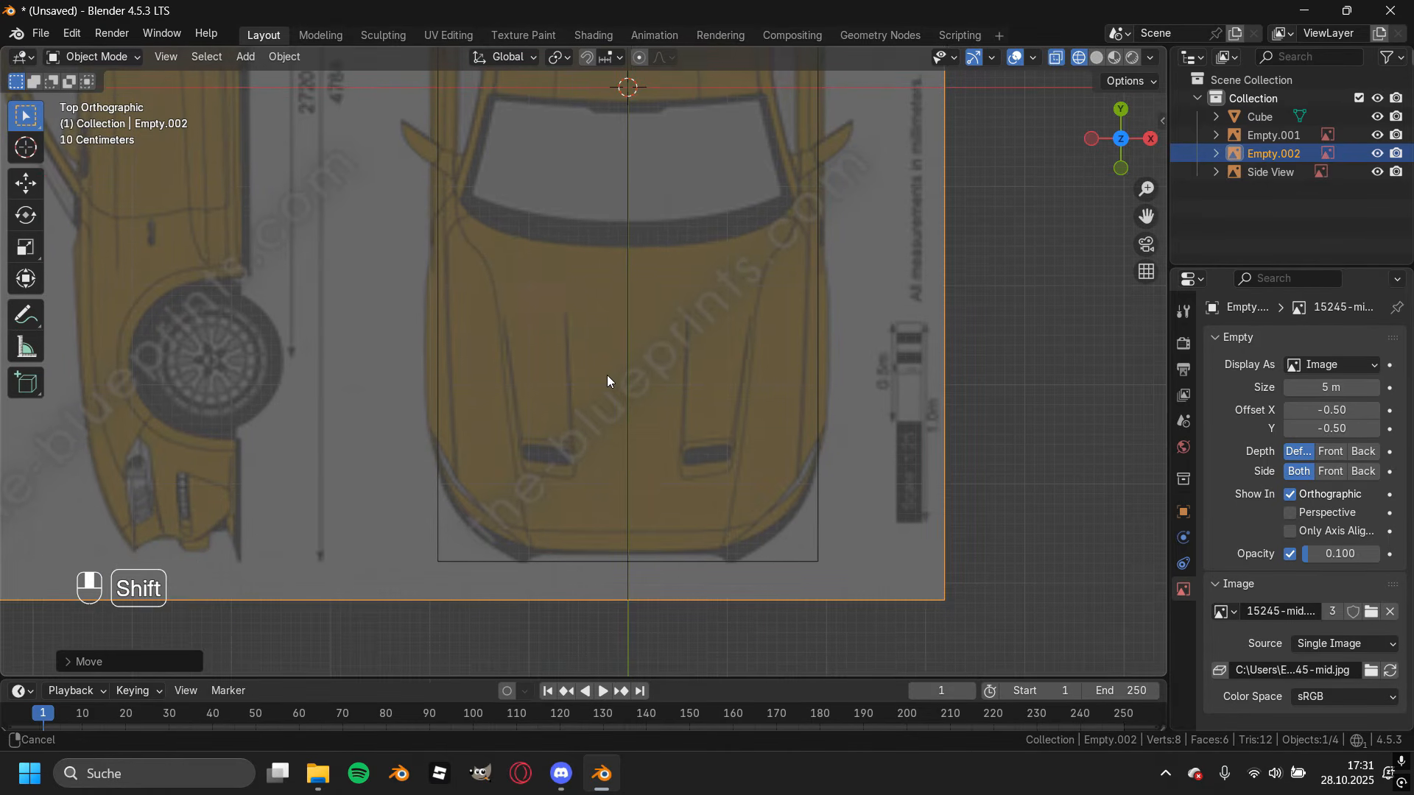
{"action": "scroll", "coordinate": [606, 374], "scroll_direction": "down", "scroll_amount": 3}
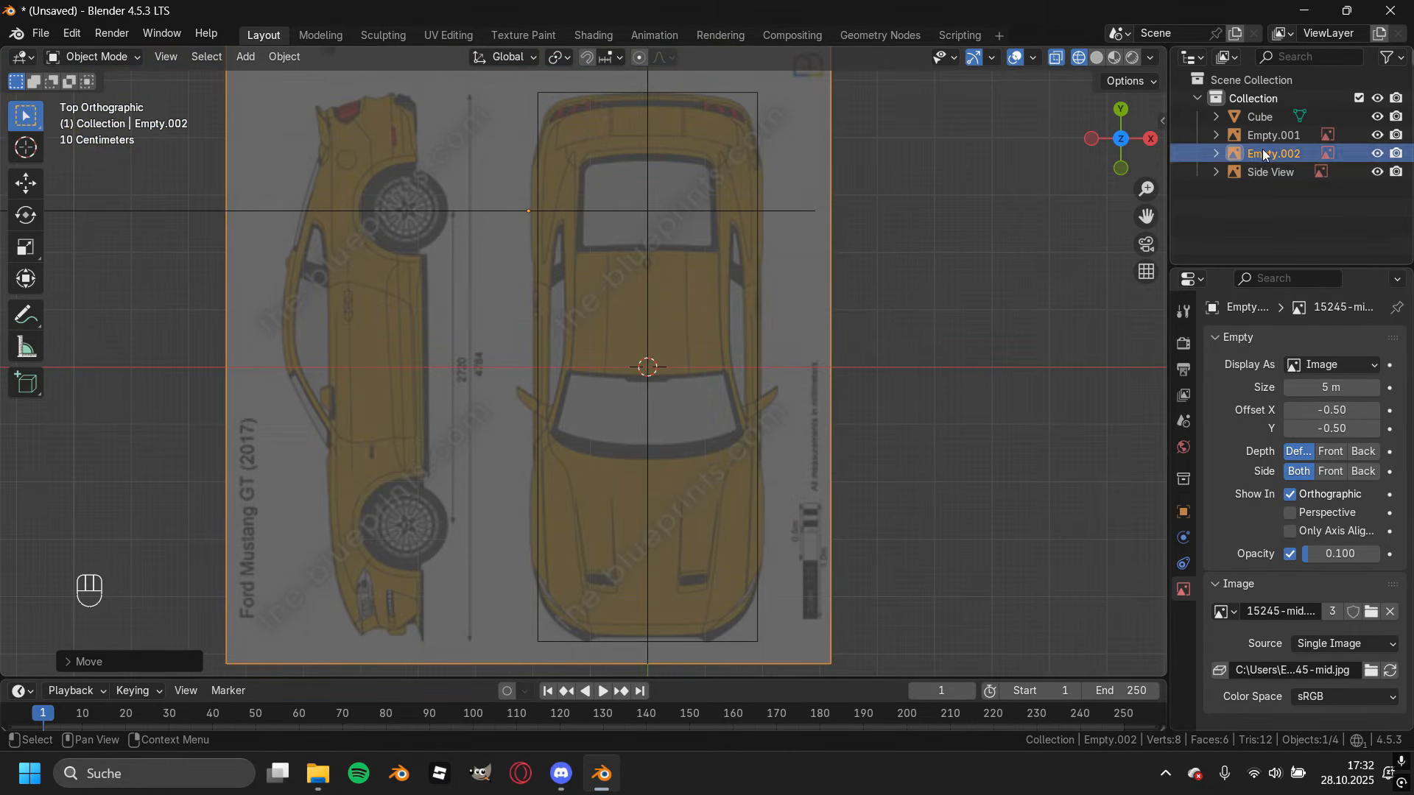
Rename the front blueprint empty, Empty.001, to "Front View".
{"action": "left_click", "coordinate": [1261, 135]}
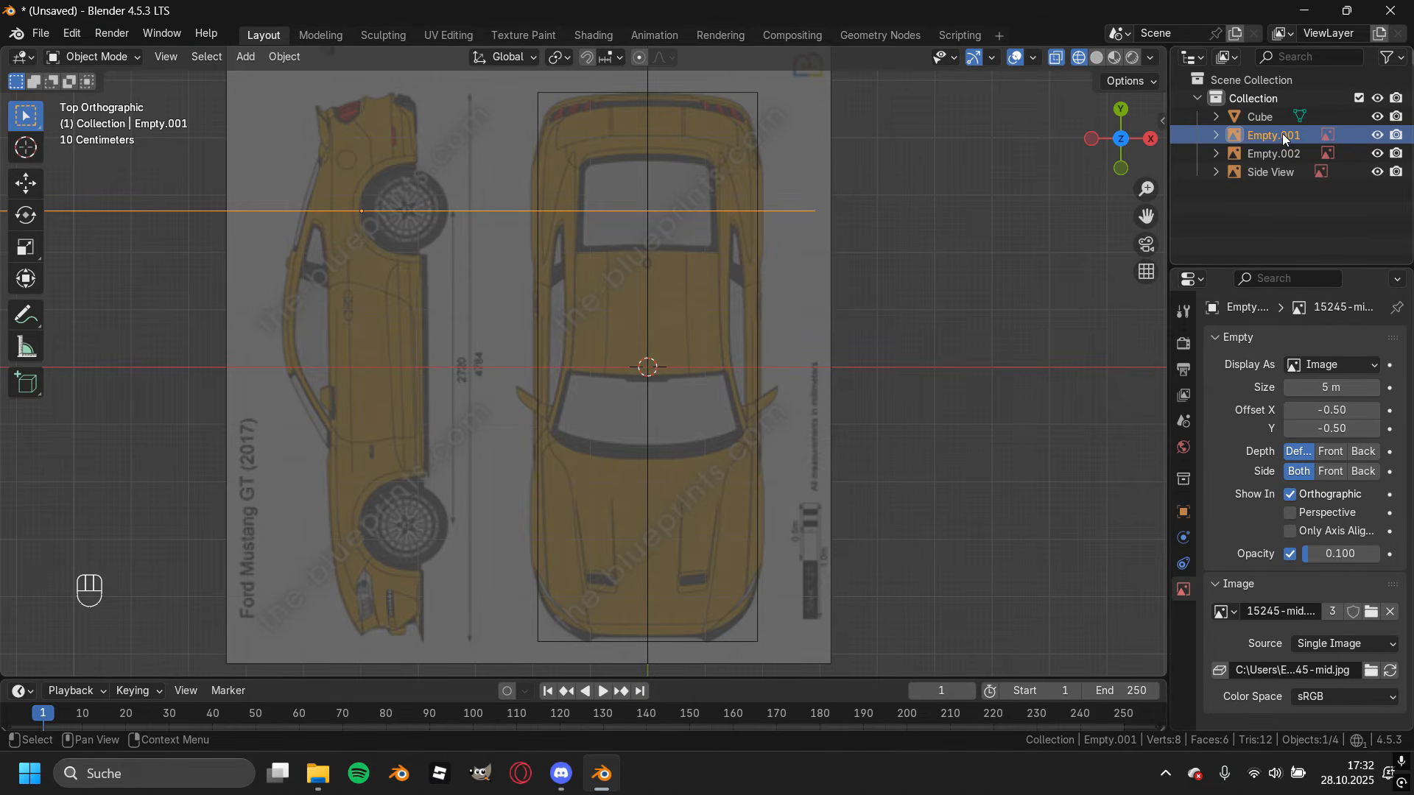
{"action": "key", "text": "F2"}
{"action": "type", "text": "Front View"}
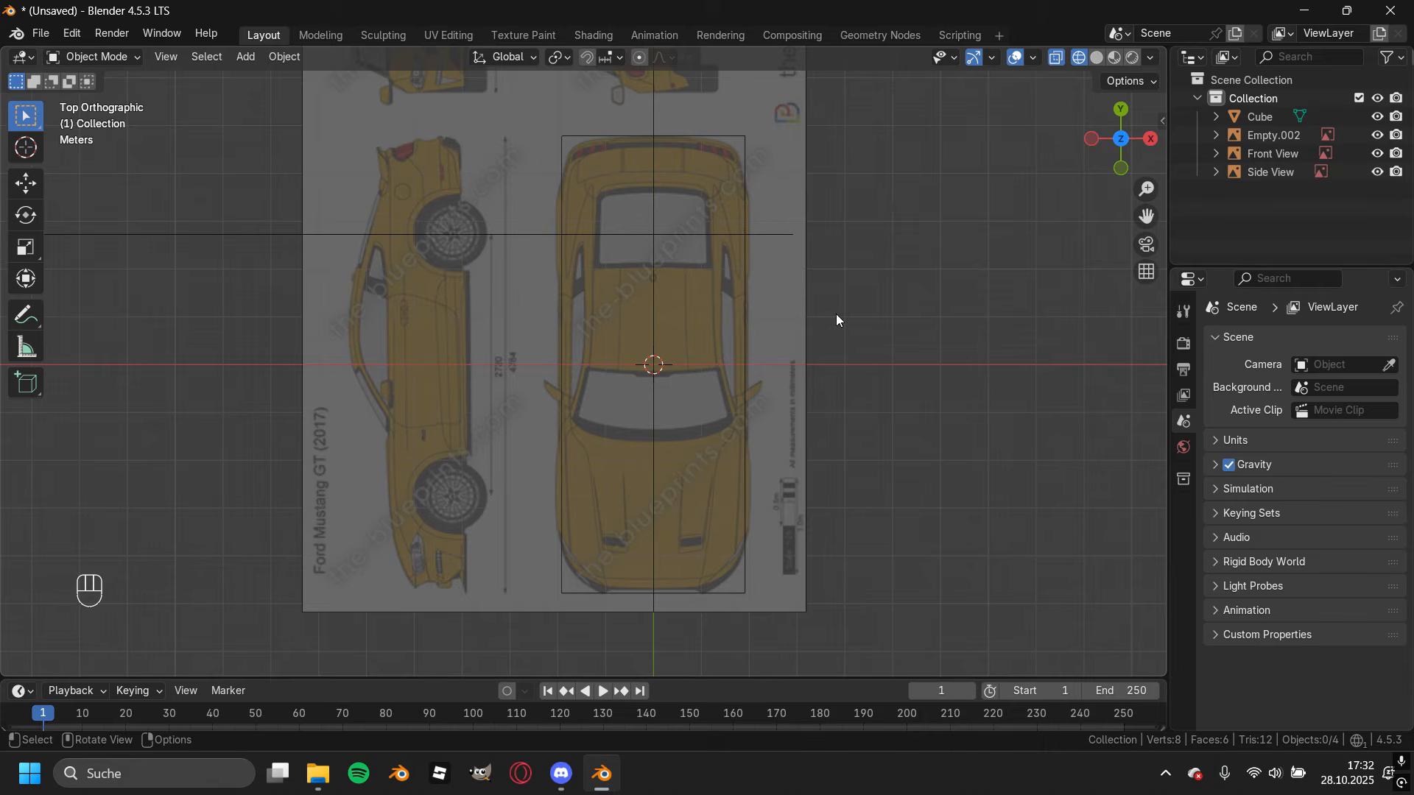
Set the Front View image's Depth and Side to Front, and check it from the back and front views.
{"action": "key", "text": "ctrl+KP_1"}
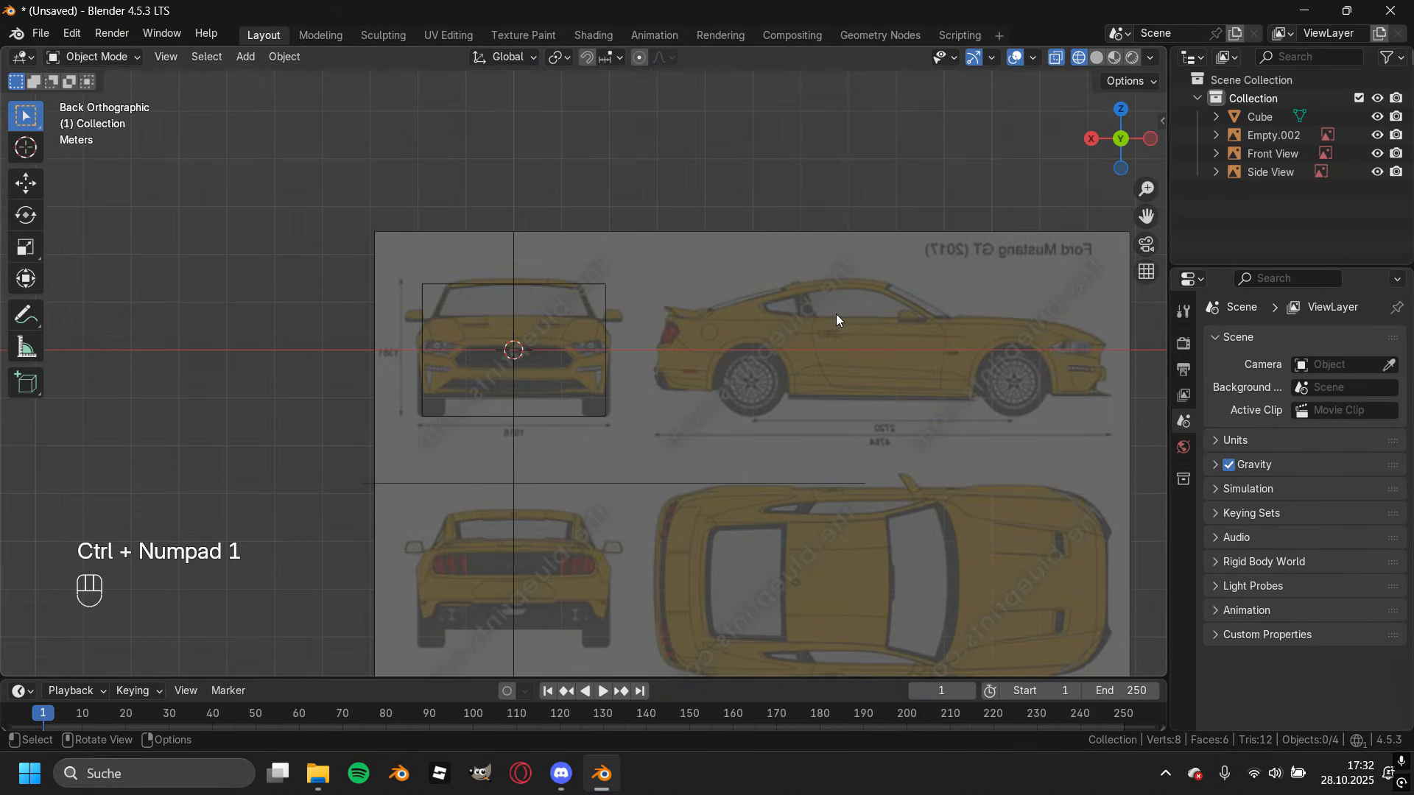
{"action": "scroll", "coordinate": [645, 303], "scroll_direction": "up", "scroll_amount": 3}
{"action": "scroll", "coordinate": [767, 250], "scroll_direction": "up", "scroll_amount": 2}
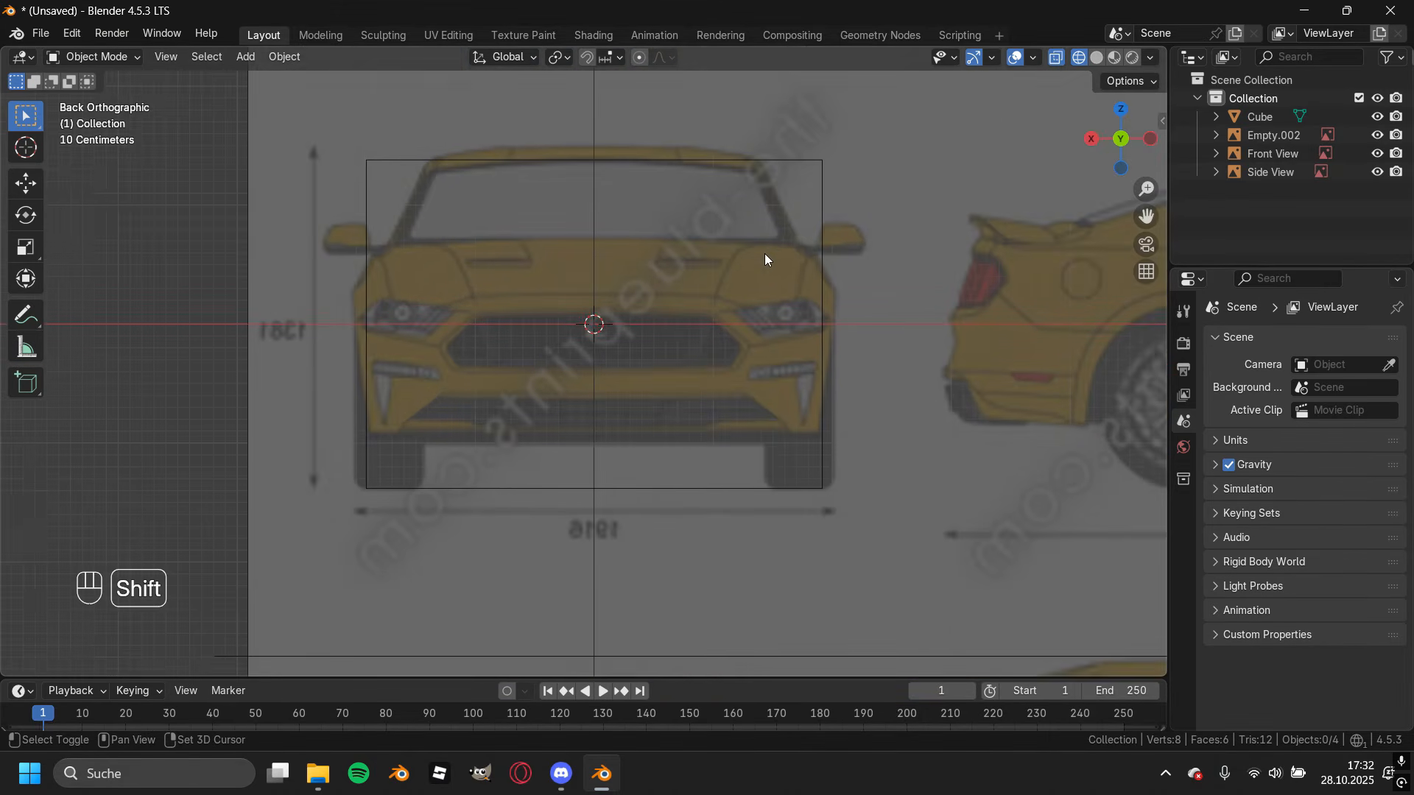
{"action": "left_click", "coordinate": [874, 259]}
{"action": "middle_click_drag", "start_coordinate": [808, 259], "coordinate": [775, 376], "text": "shift"}
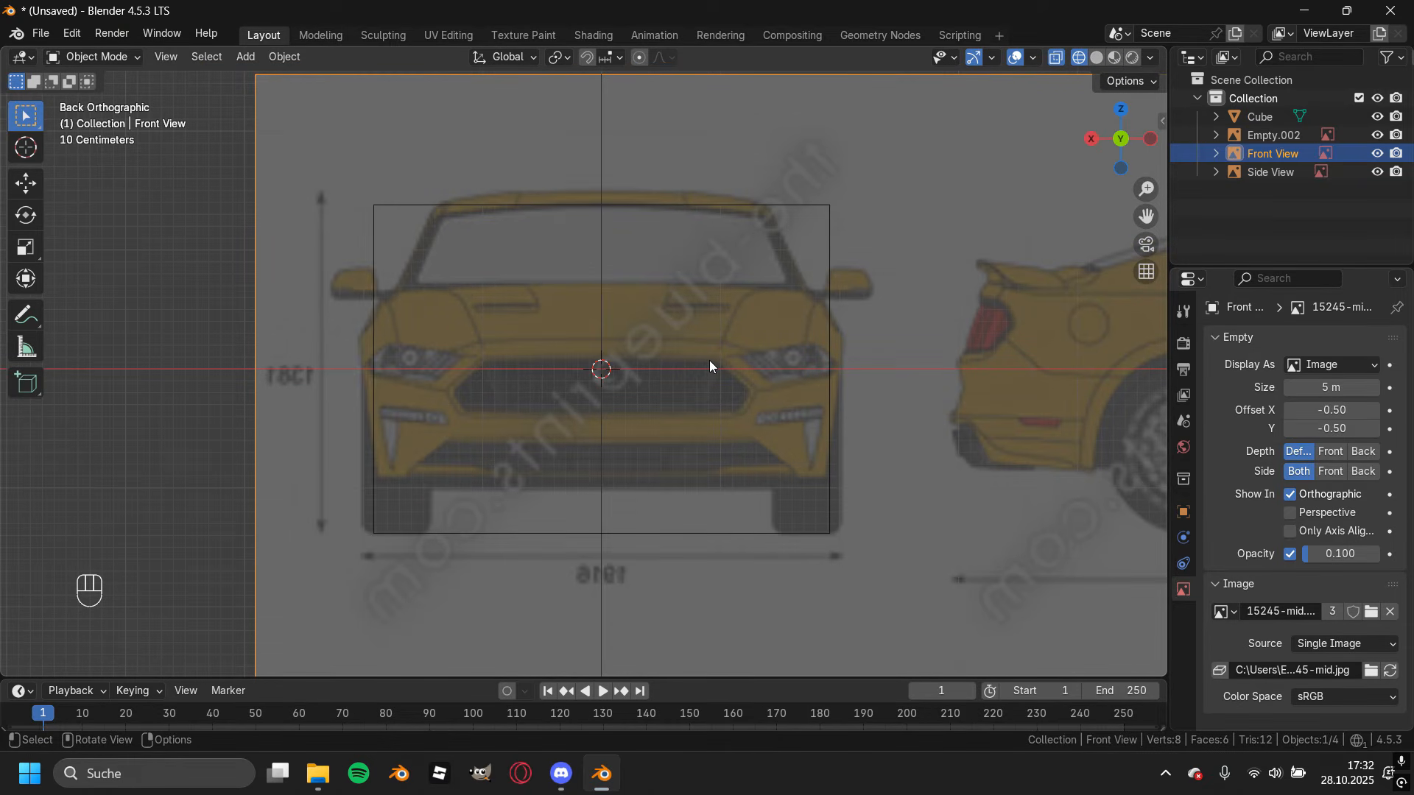
{"action": "middle_click_drag", "start_coordinate": [709, 366], "coordinate": [762, 372], "text": "shift"}
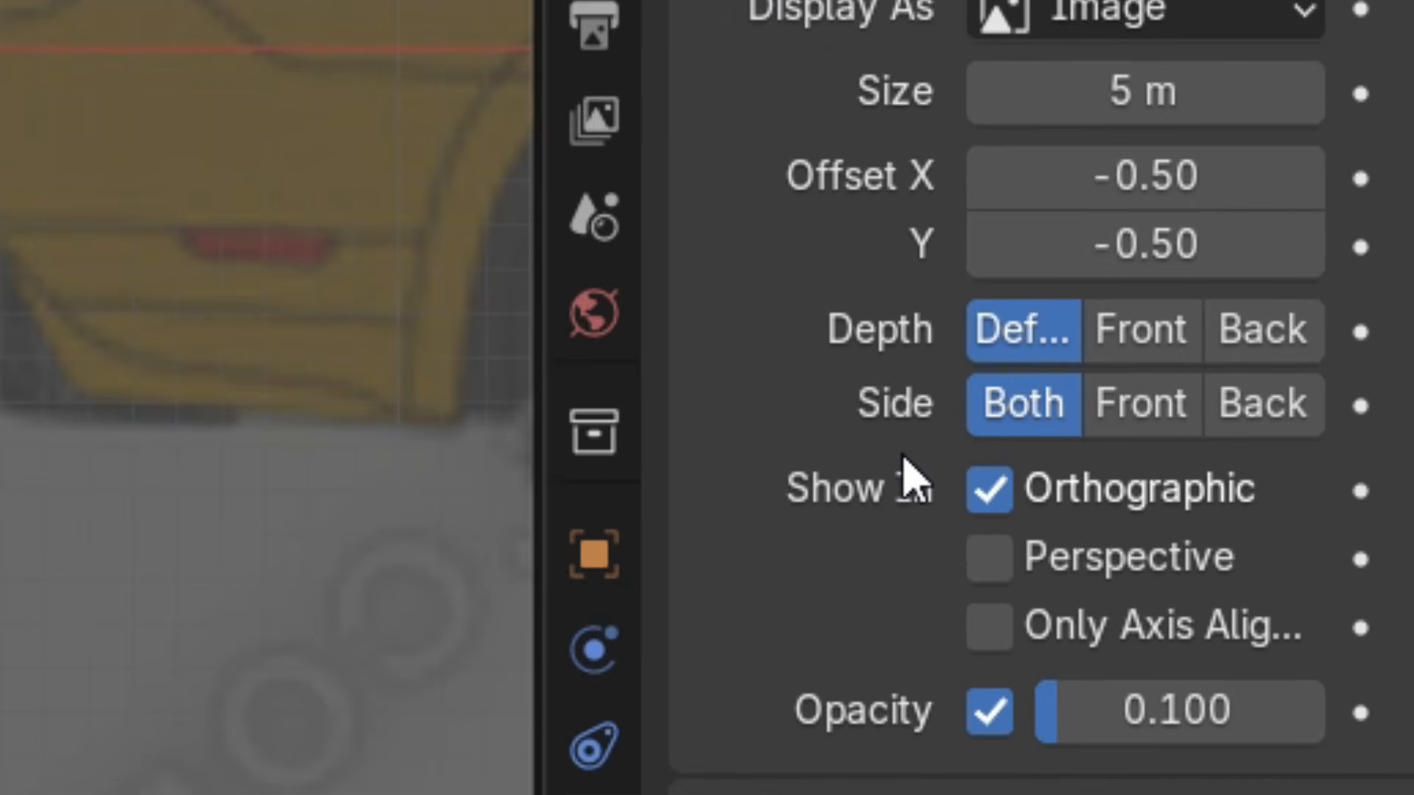
{"action": "left_click", "coordinate": [1296, 430]}
{"action": "left_click", "coordinate": [1170, 404]}
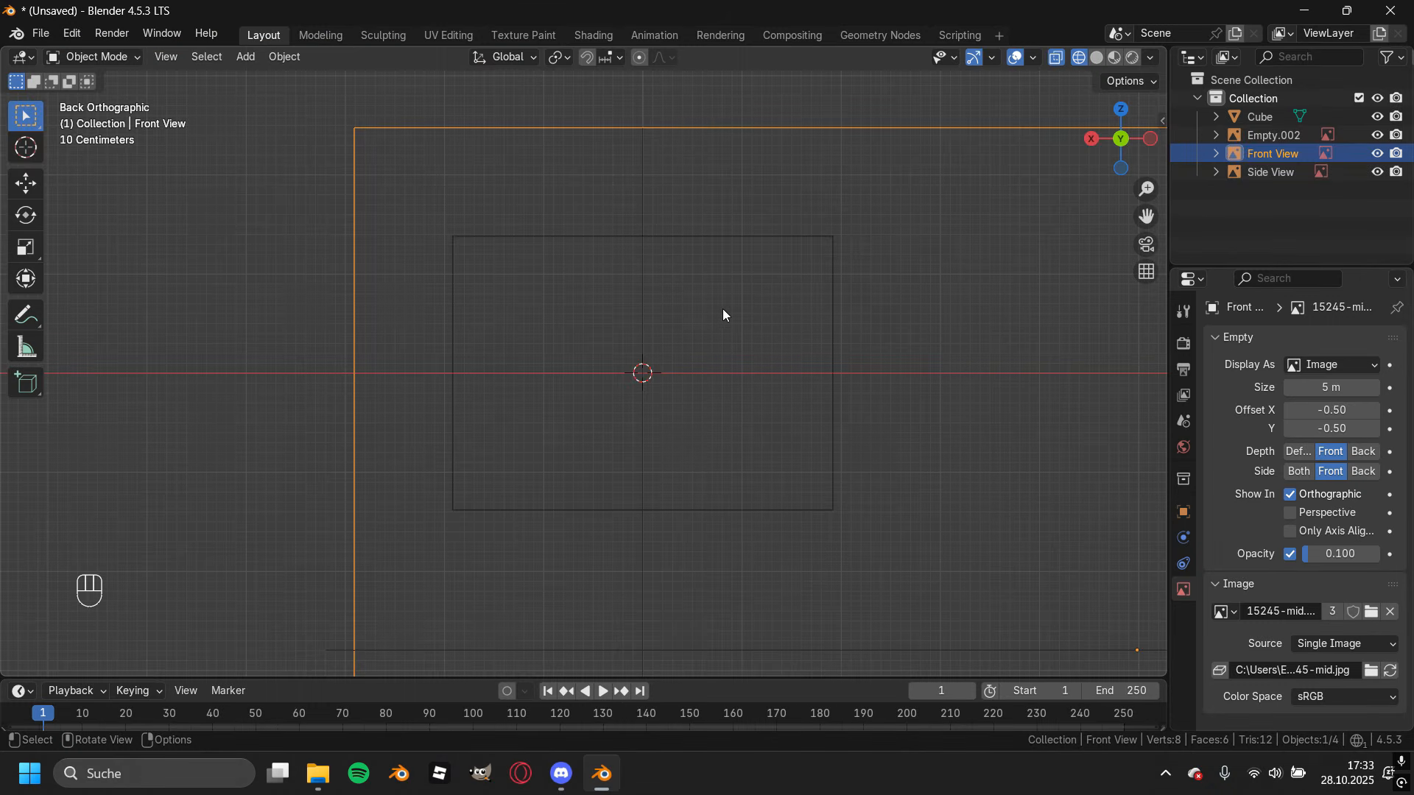
{"action": "key", "text": "KP_1"}
{"action": "scroll", "coordinate": [706, 303], "scroll_direction": "down", "scroll_amount": 1}
{"action": "scroll", "coordinate": [689, 264], "scroll_direction": "up", "scroll_amount": 1}
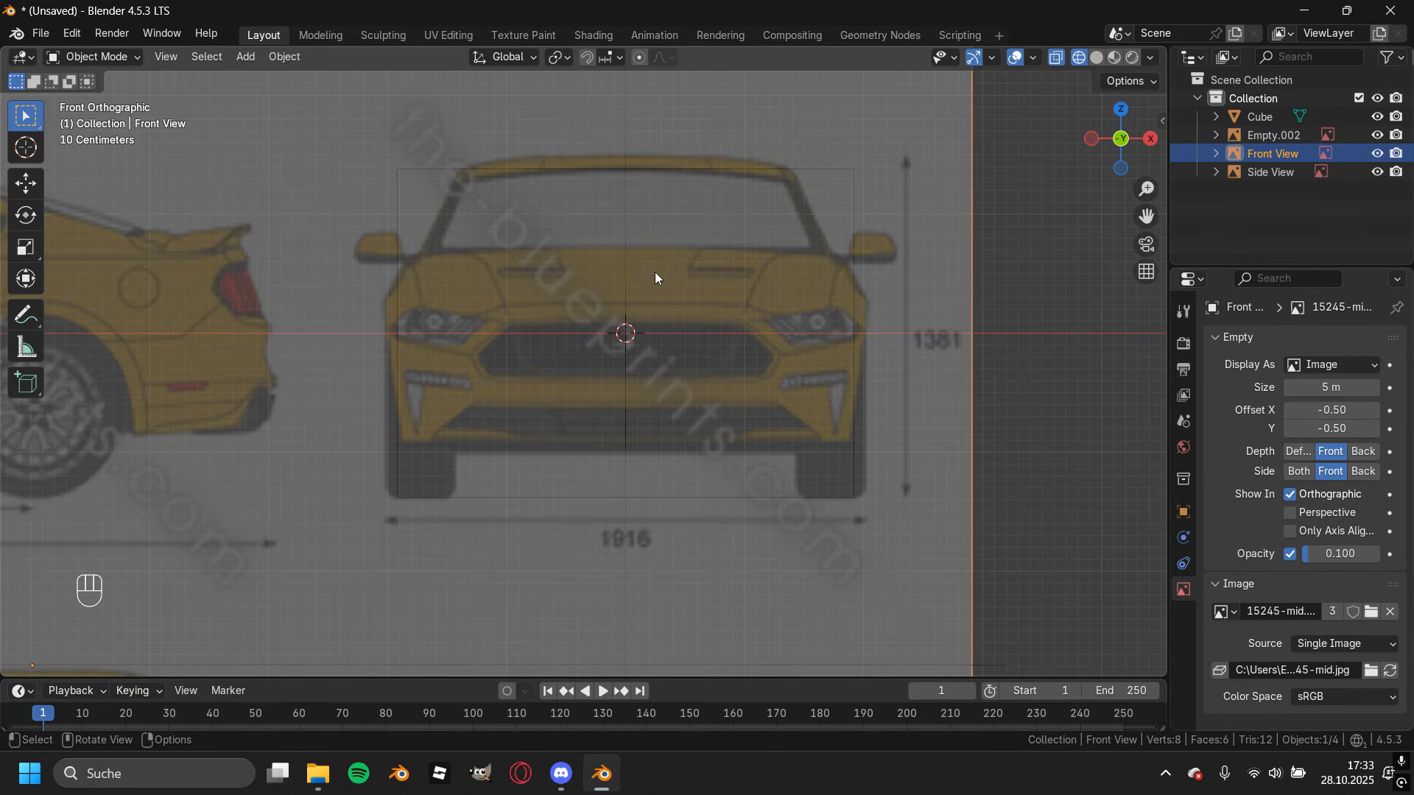
{"action": "scroll", "coordinate": [656, 272], "scroll_direction": "down", "scroll_amount": 2}
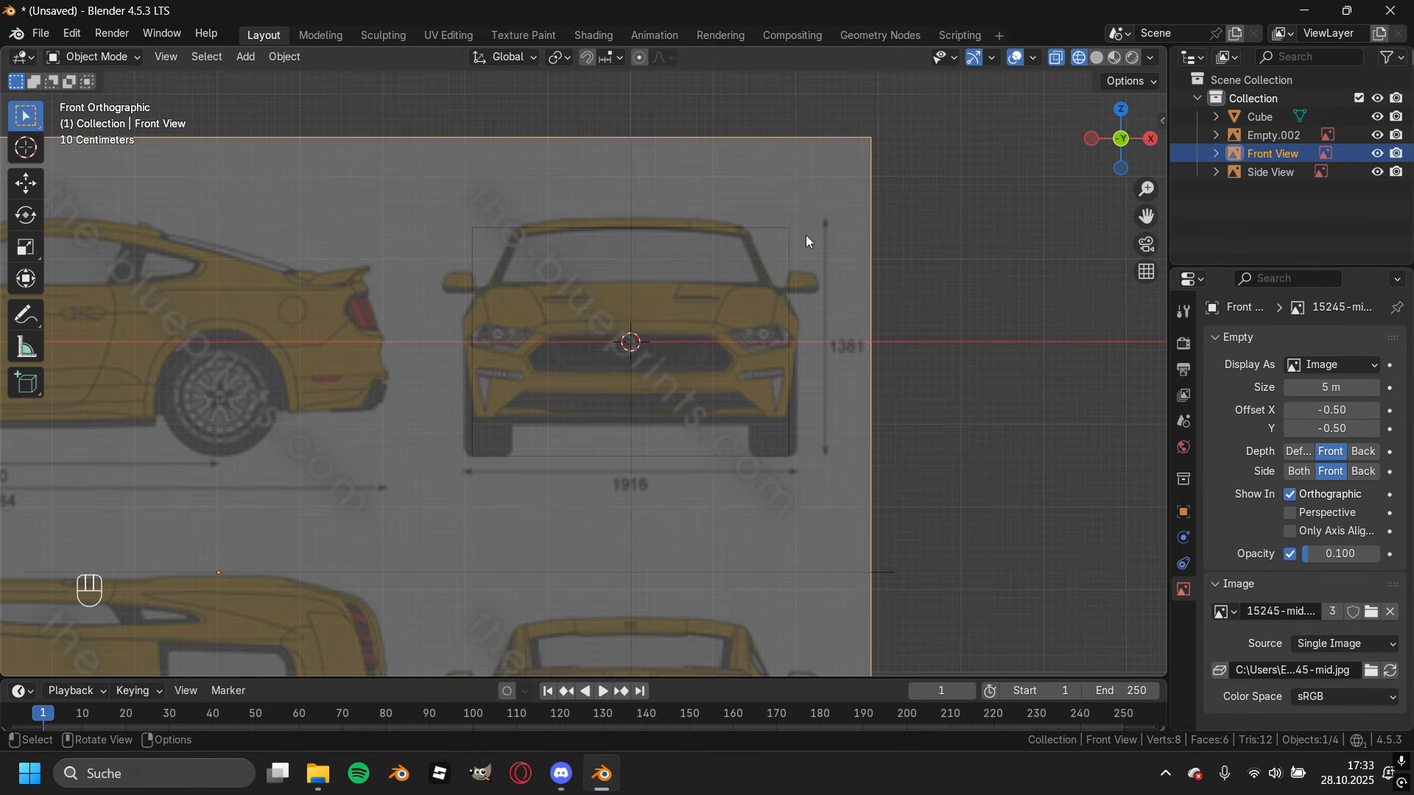
Rename the top blueprint empty, Empty.002, to "Top View".
{"action": "left_click", "coordinate": [1276, 137]}
{"action": "key", "text": "F2"}
{"action": "type", "text": "Top View"}
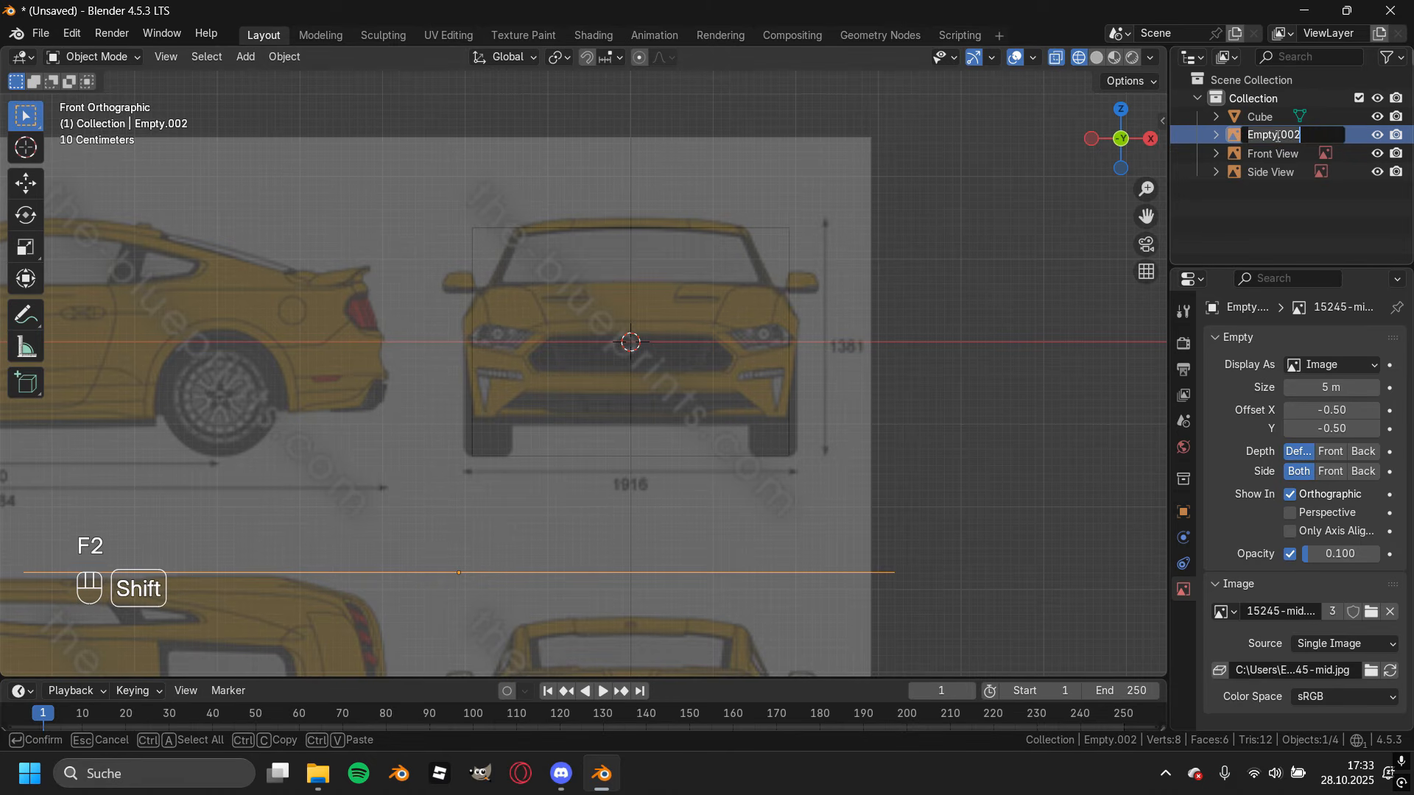
Duplicate the Front View image in place and set the copy's Depth and Side to Back.
{"action": "left_click", "coordinate": [1251, 151]}
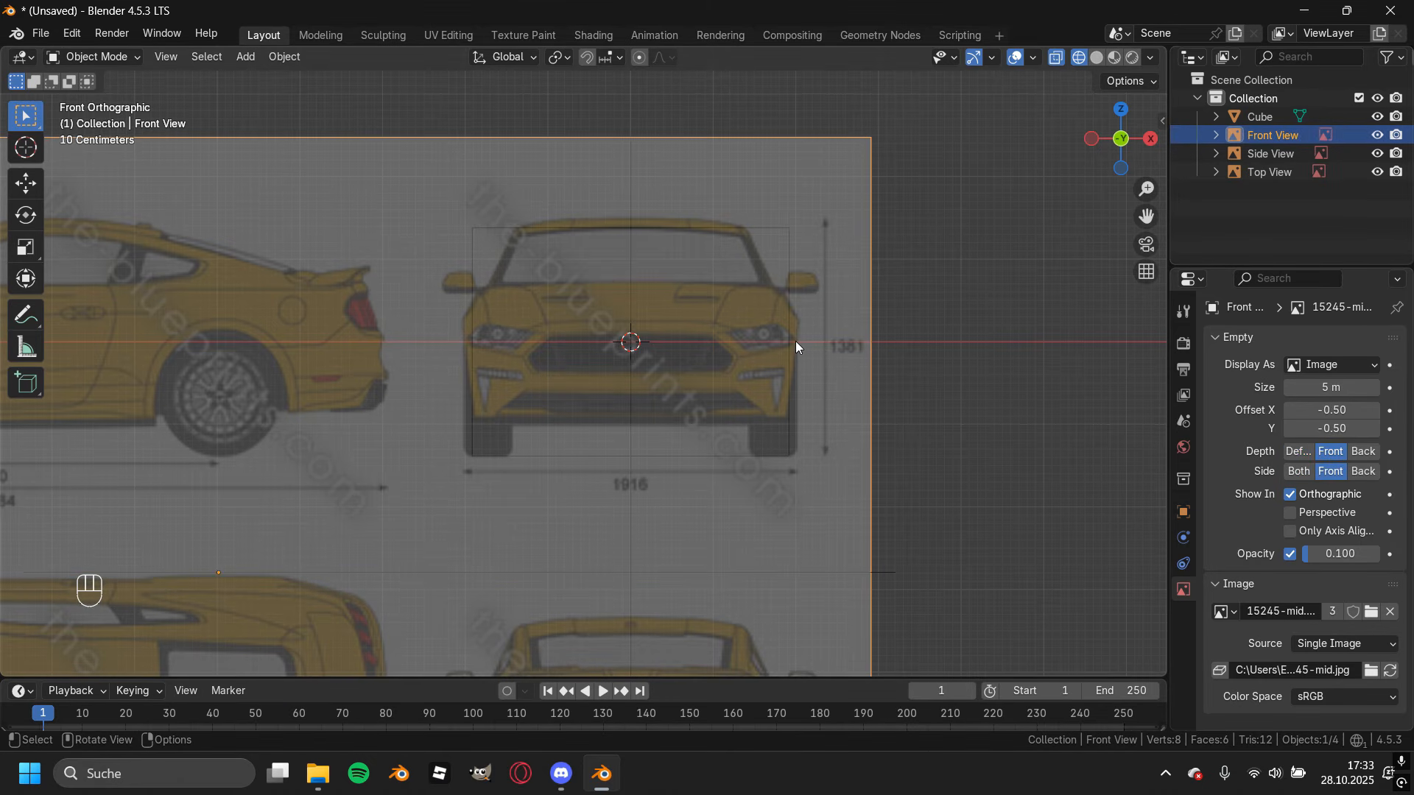
{"action": "key", "text": "shift+d"}
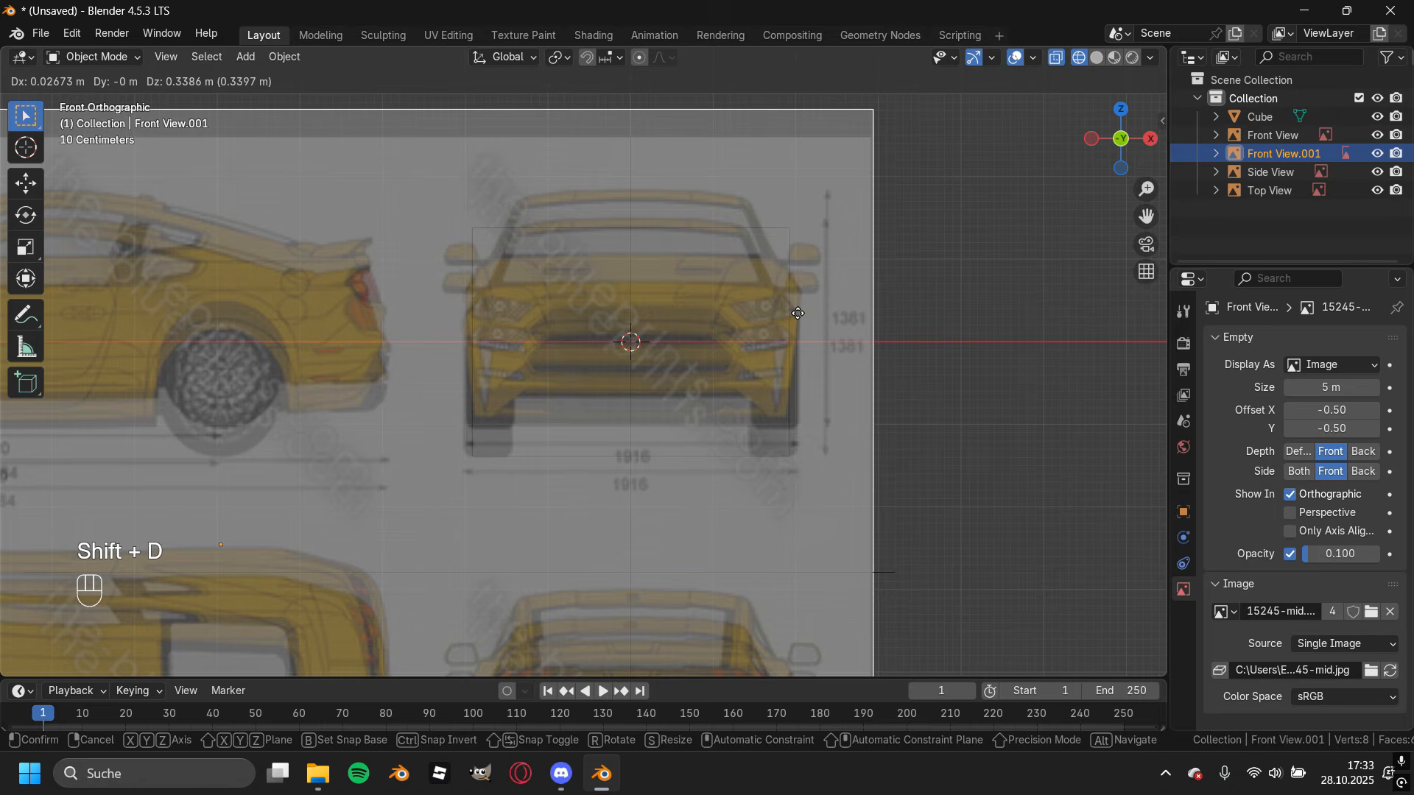
{"action": "right_click", "coordinate": [797, 312]}
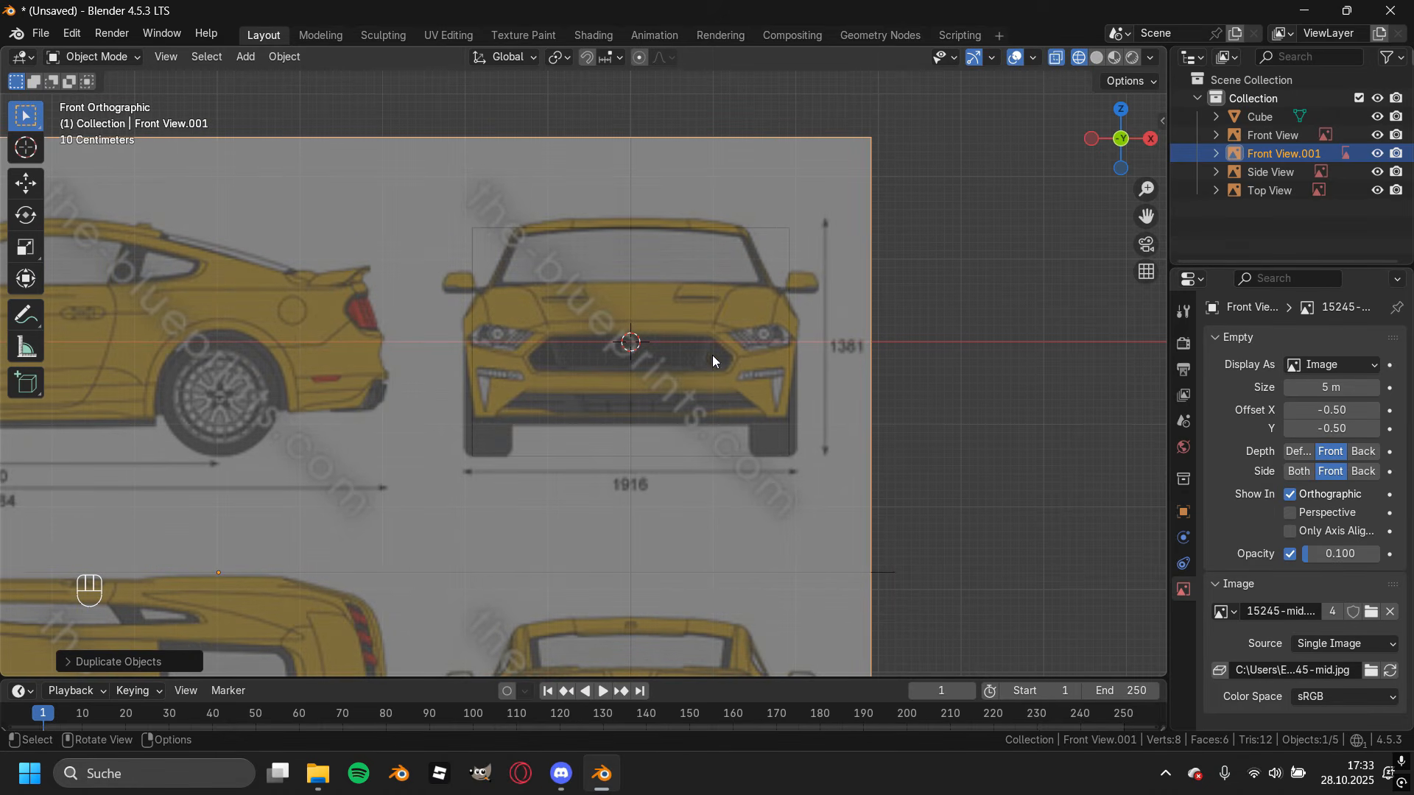
{"action": "key", "text": "ctrl+KP_1"}
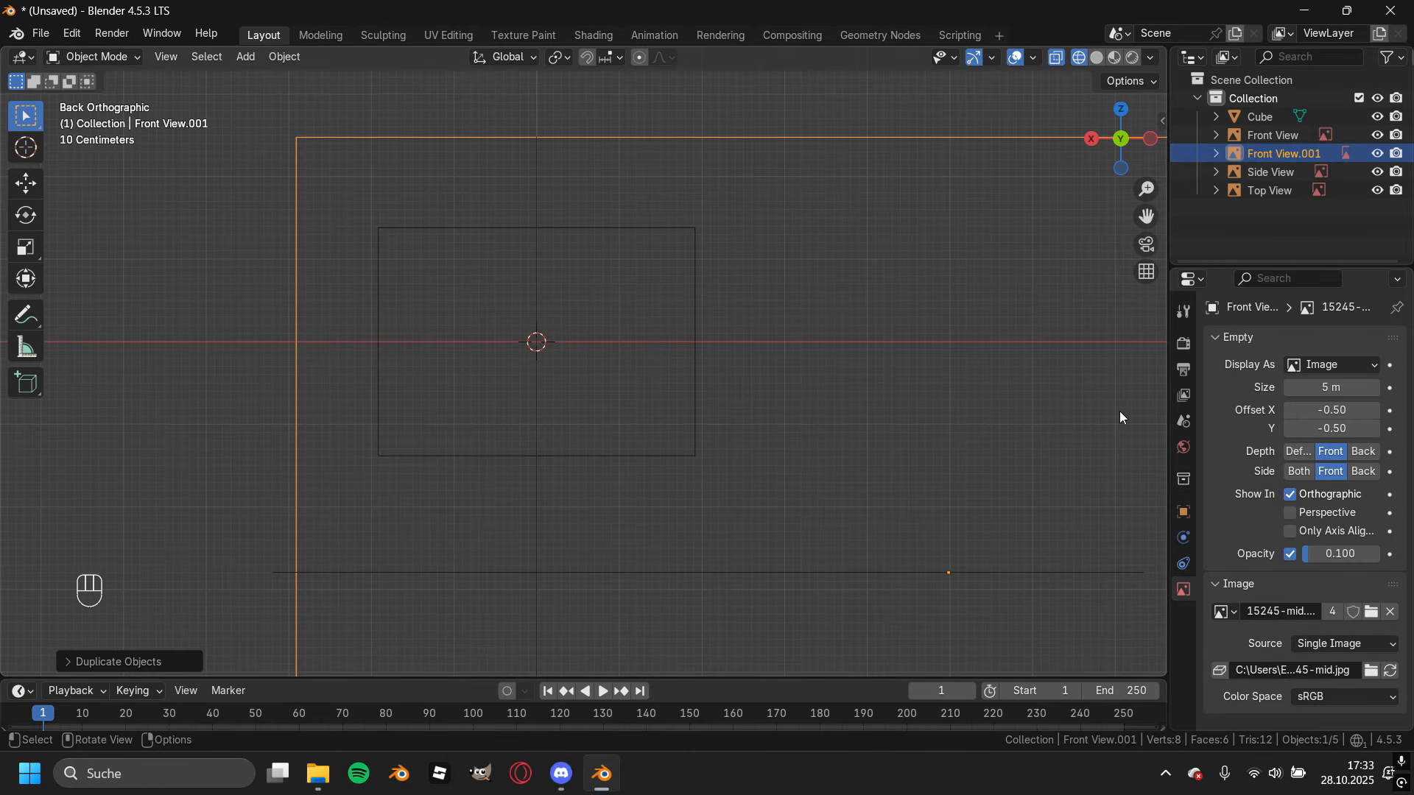
{"action": "left_click", "coordinate": [1360, 452]}
{"action": "left_click", "coordinate": [1359, 471]}
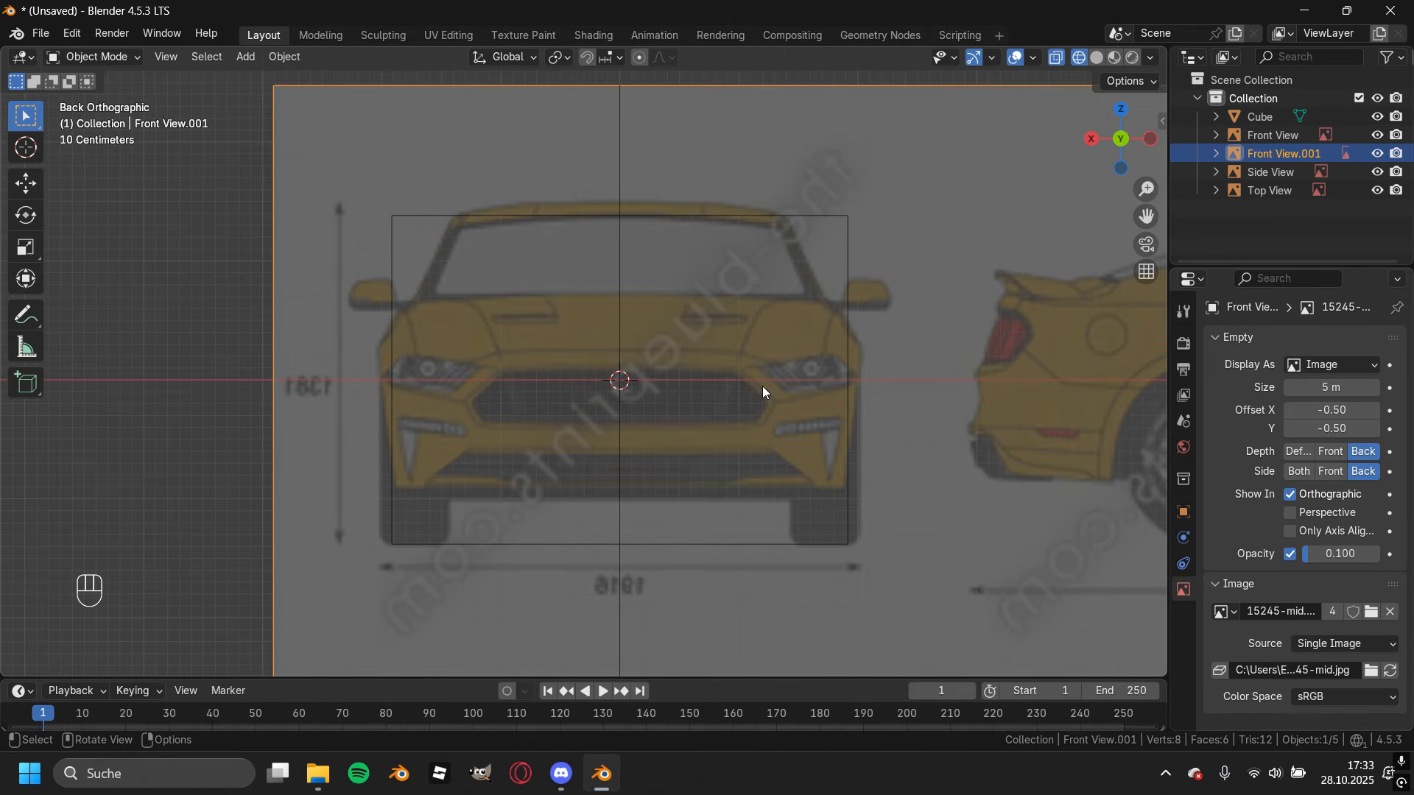
Move the back-side copy up about 4.8 m along the global Z axis so the rear drawing fits the cube outline, and compare both views.
{"action": "key", "text": "g"}
{"action": "key", "text": "z"}
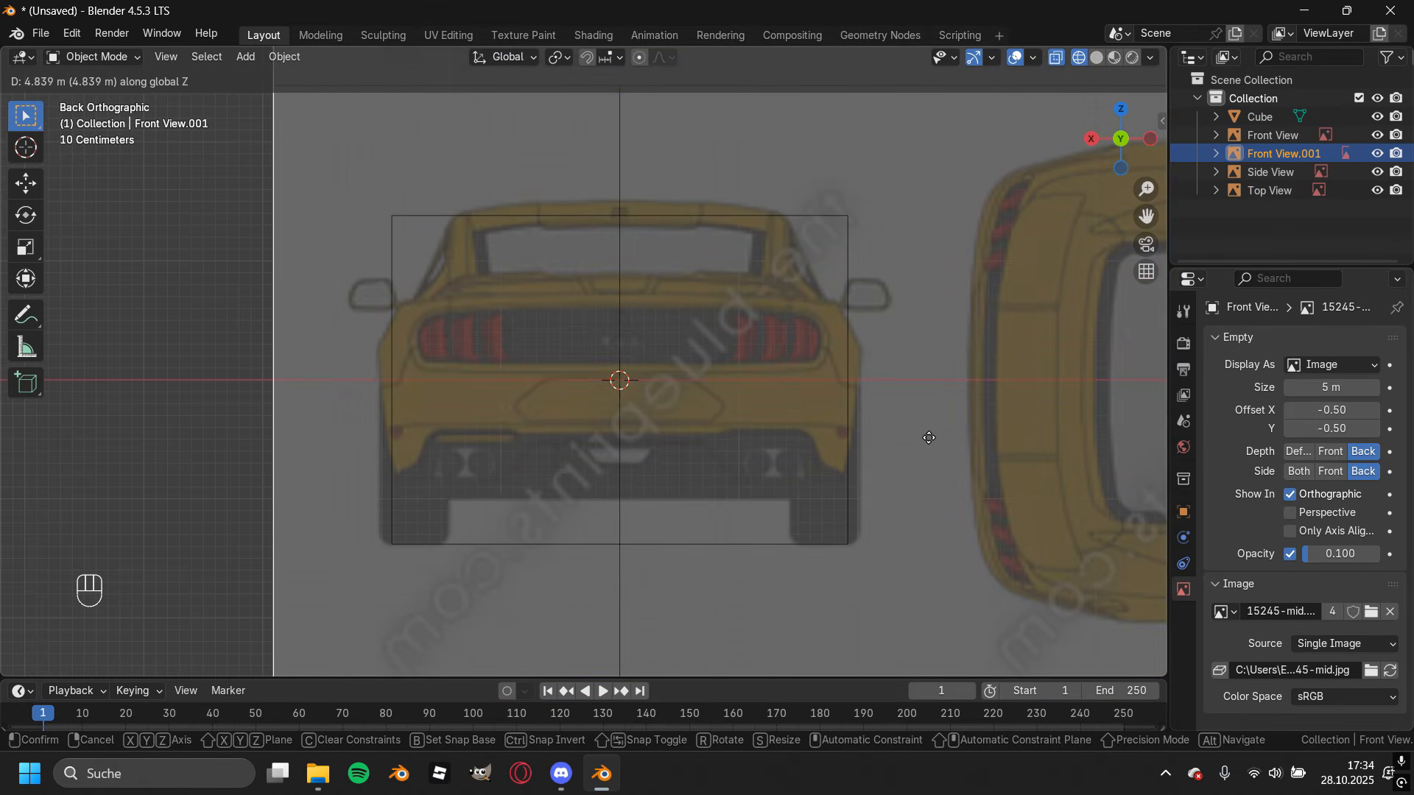
{"action": "left_click", "coordinate": [935, 463]}
{"action": "scroll", "coordinate": [943, 489], "scroll_direction": "up", "scroll_amount": 1}
{"action": "key", "text": "KP_1"}
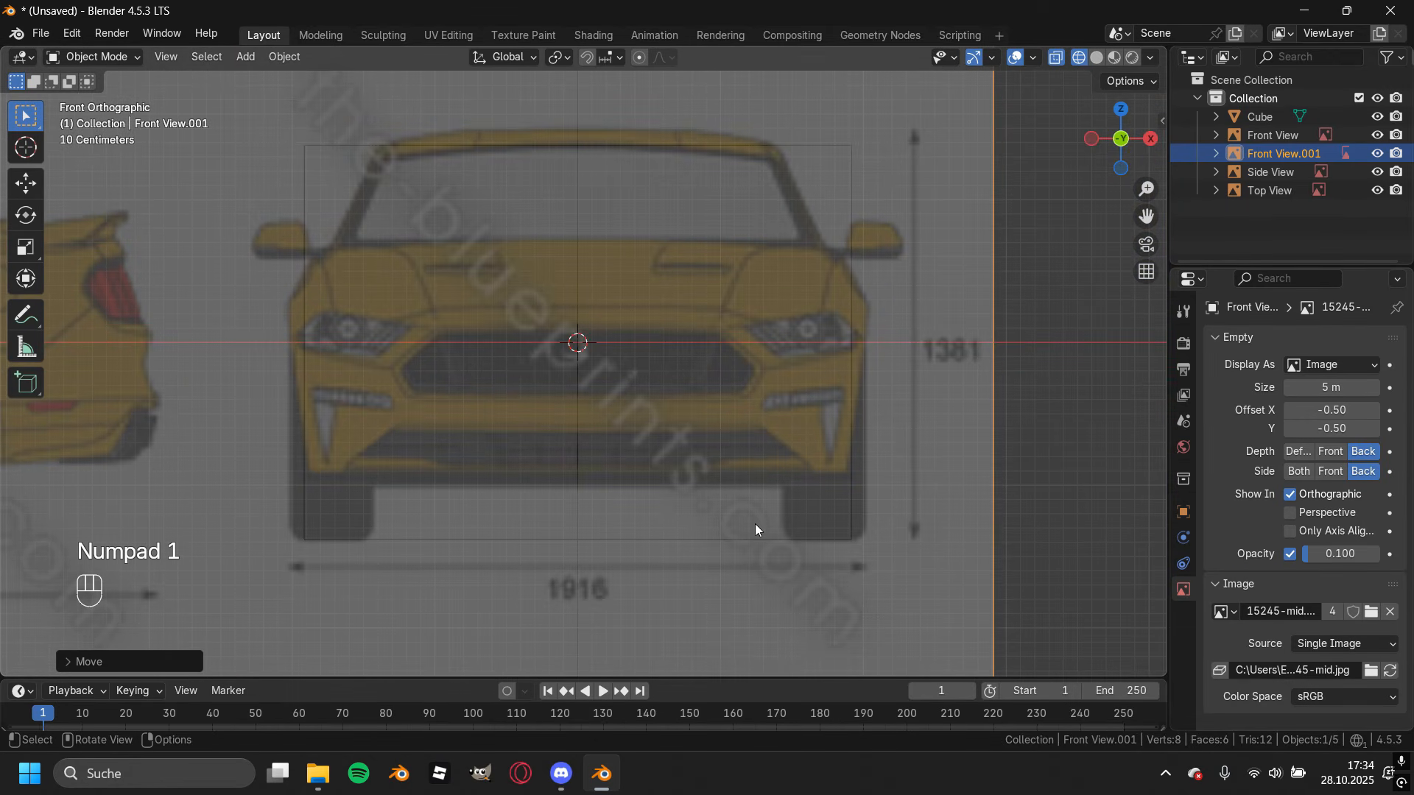
{"action": "key", "text": "ctrl+KP_1"}
{"action": "middle_click_drag", "start_coordinate": [719, 347], "coordinate": [797, 379], "text": "shift"}
{"action": "key", "text": "Return"}
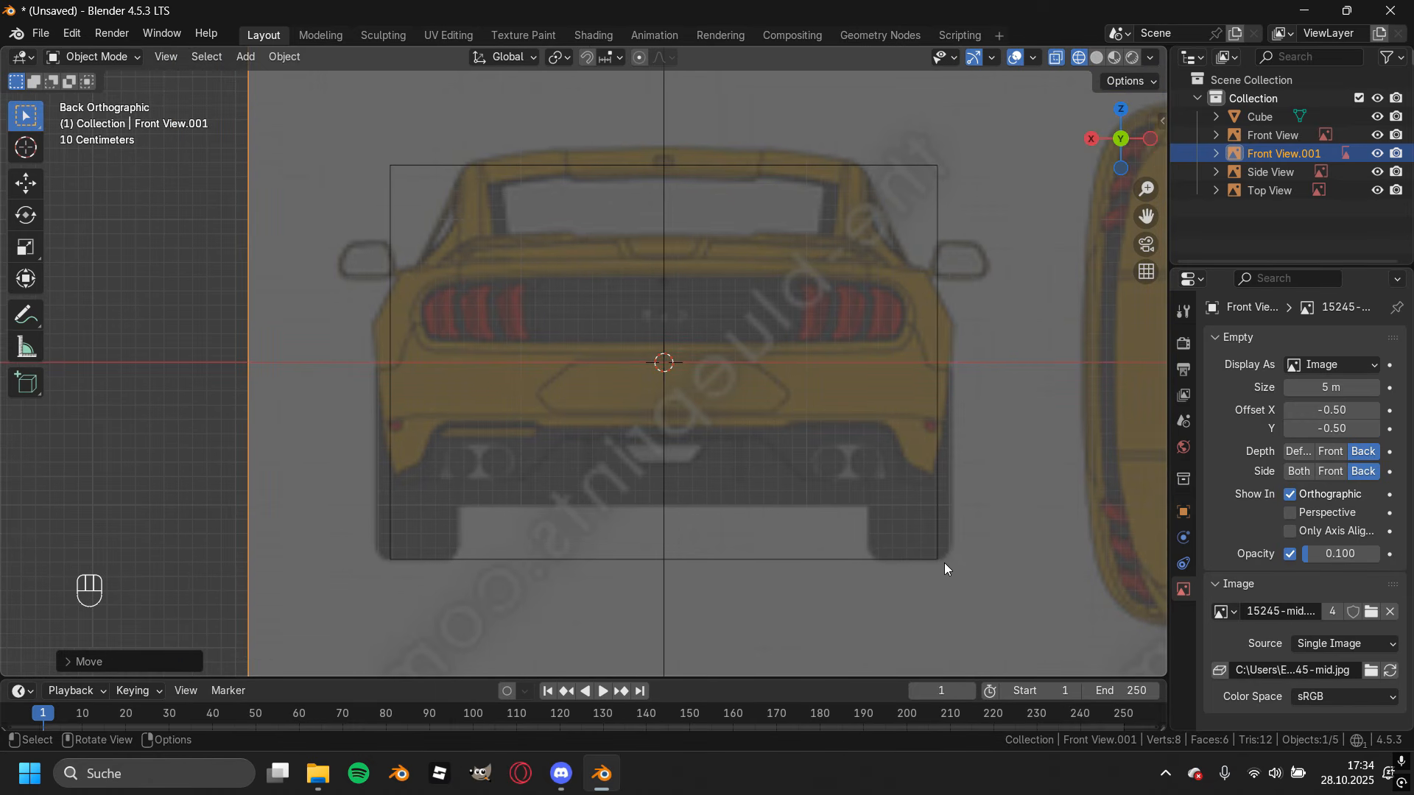
Rename the back-side blueprint copy to "Back View".
{"action": "key", "text": "F2"}
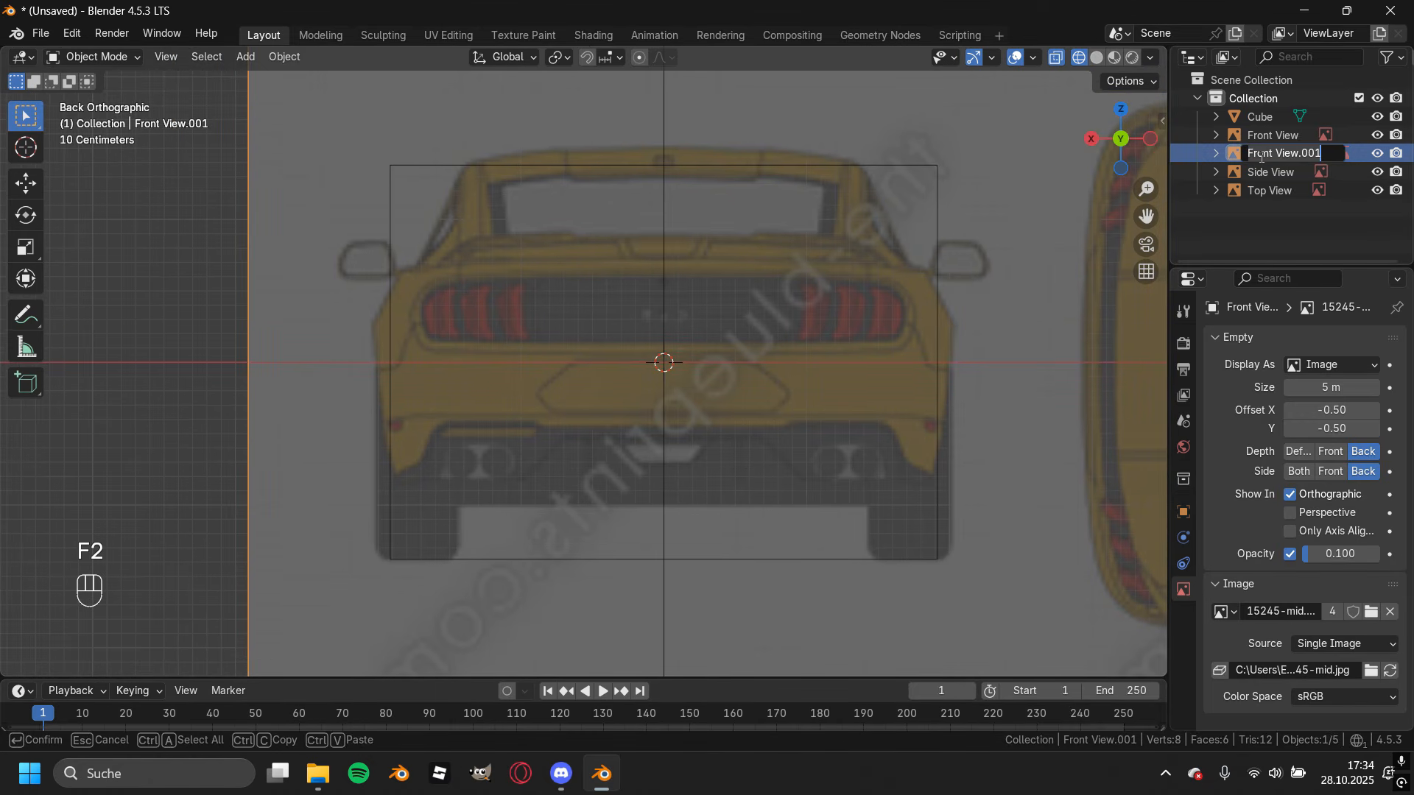
{"action": "type", "text": "Back View"}
{"action": "key", "text": "Return"}
Delete the reference cube from the scene.
{"action": "scroll", "coordinate": [628, 334], "scroll_direction": "down", "scroll_amount": 5}
{"action": "middle_click_drag", "start_coordinate": [629, 334], "coordinate": [752, 262]}
{"action": "left_click", "coordinate": [753, 262]}
{"action": "key", "text": "x"}
{"action": "left_click", "coordinate": [745, 249]}
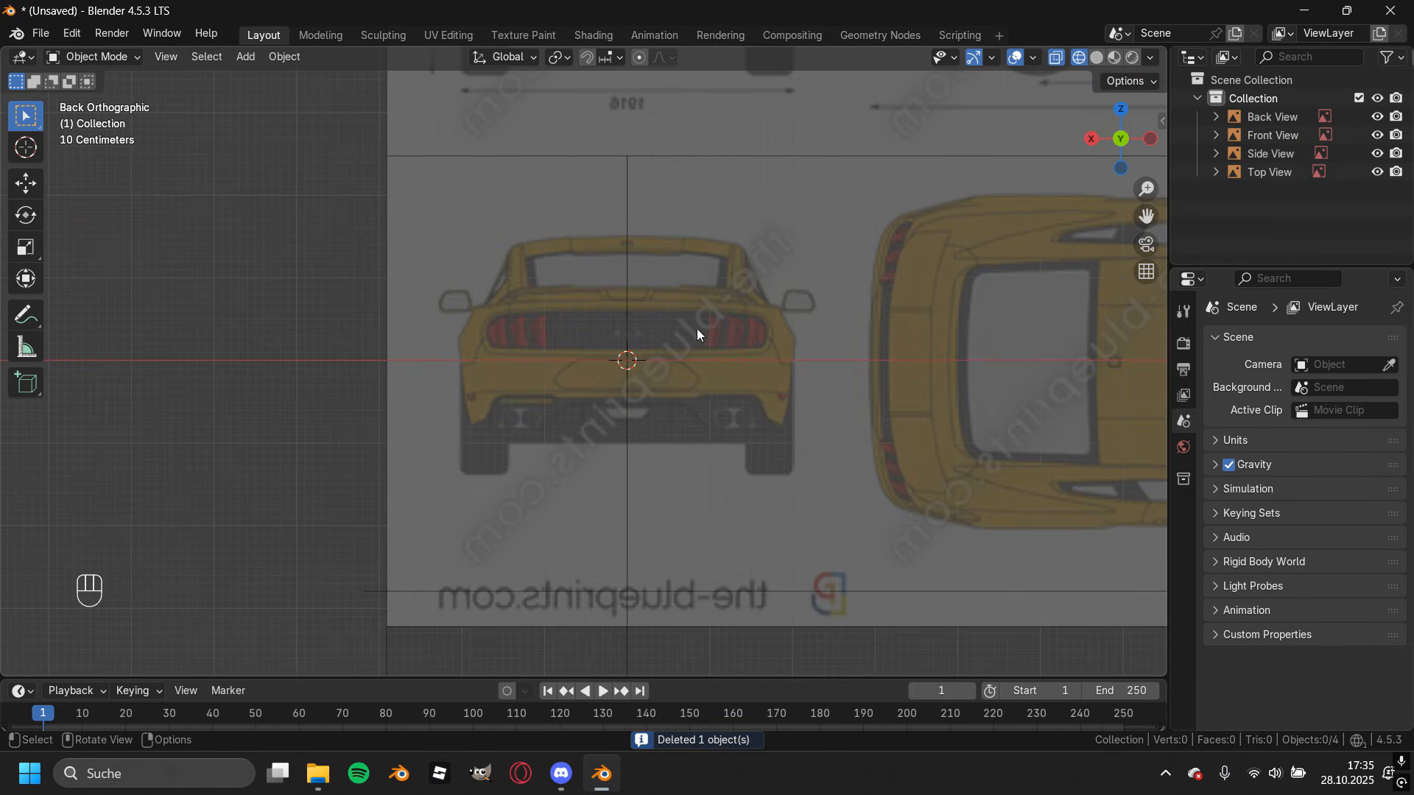
Try moving the Back View blueprint freely in the viewport, and undo that move.
{"action": "scroll", "coordinate": [729, 320], "scroll_direction": "up", "scroll_amount": 1}
{"action": "left_click", "coordinate": [440, 439]}
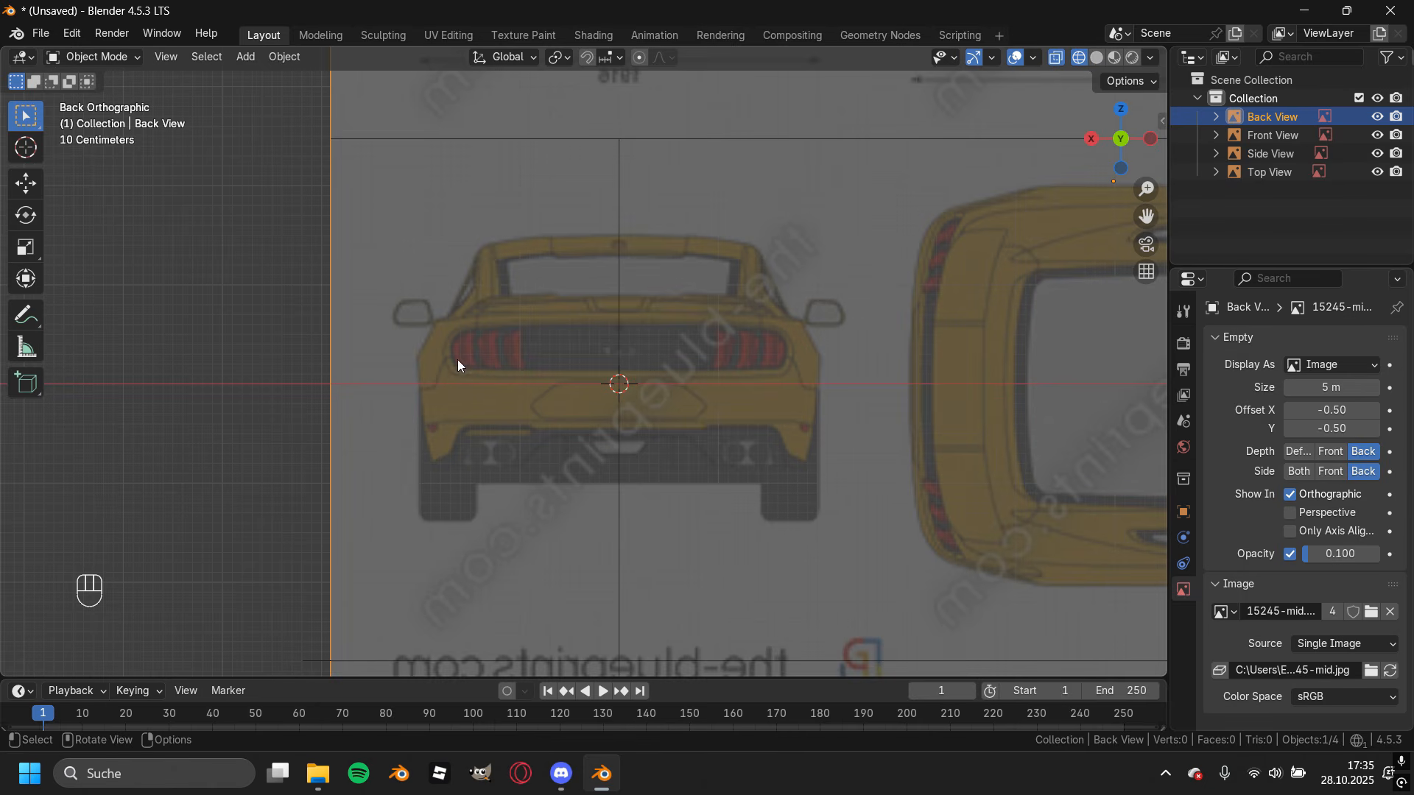
{"action": "scroll", "coordinate": [434, 435], "scroll_direction": "up", "scroll_amount": 1}
{"action": "key", "text": "alt+a"}
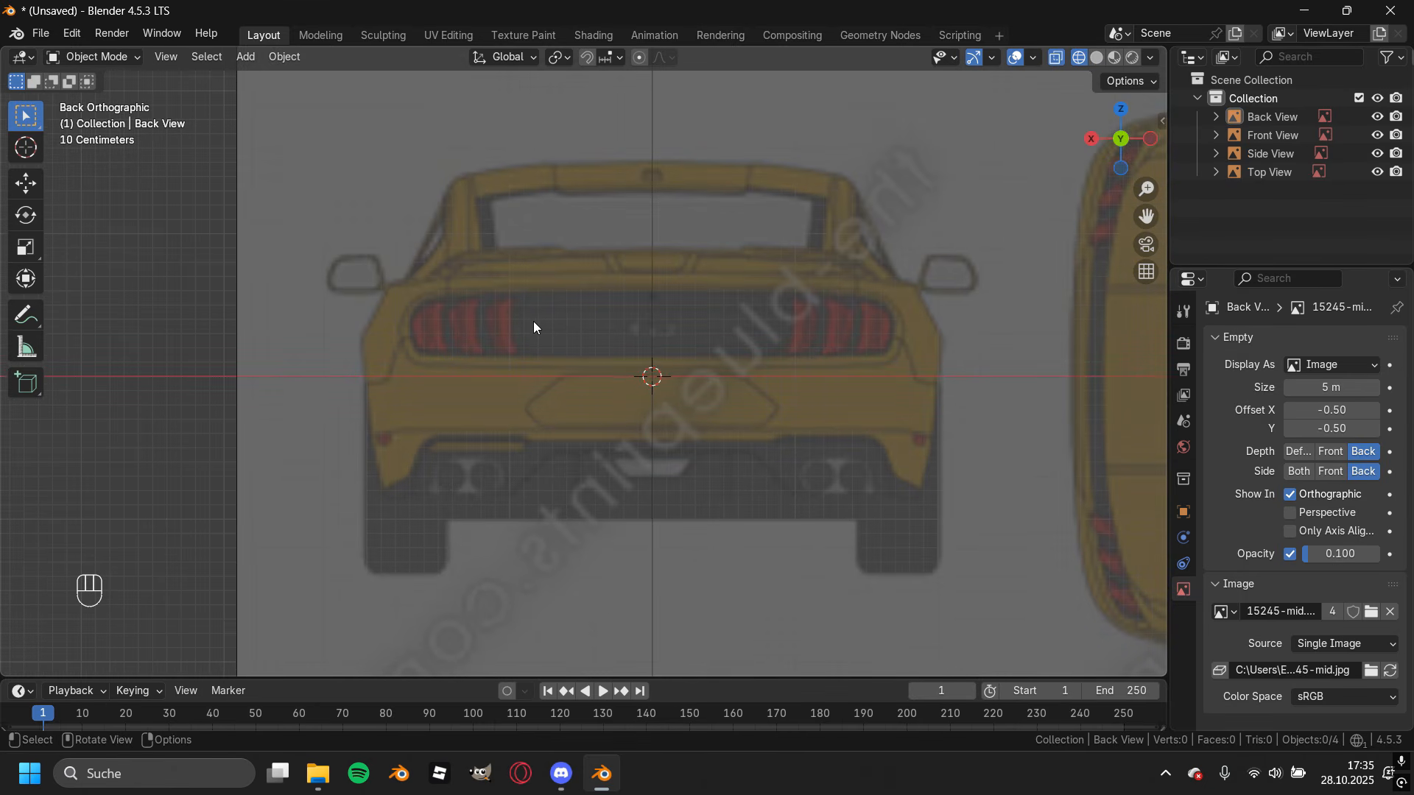
{"action": "left_click", "coordinate": [478, 297]}
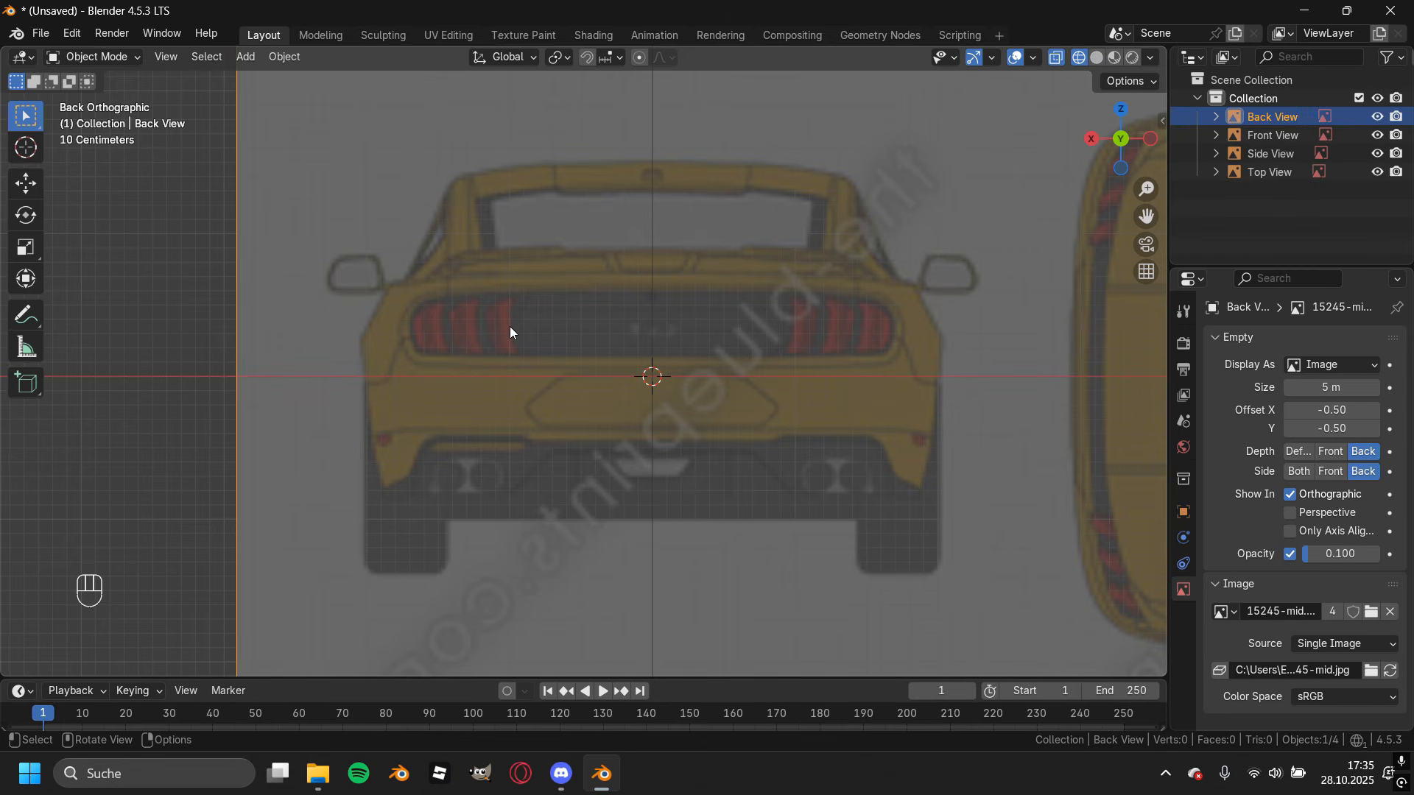
{"action": "key", "text": "g"}
{"action": "left_click", "coordinate": [428, 245]}
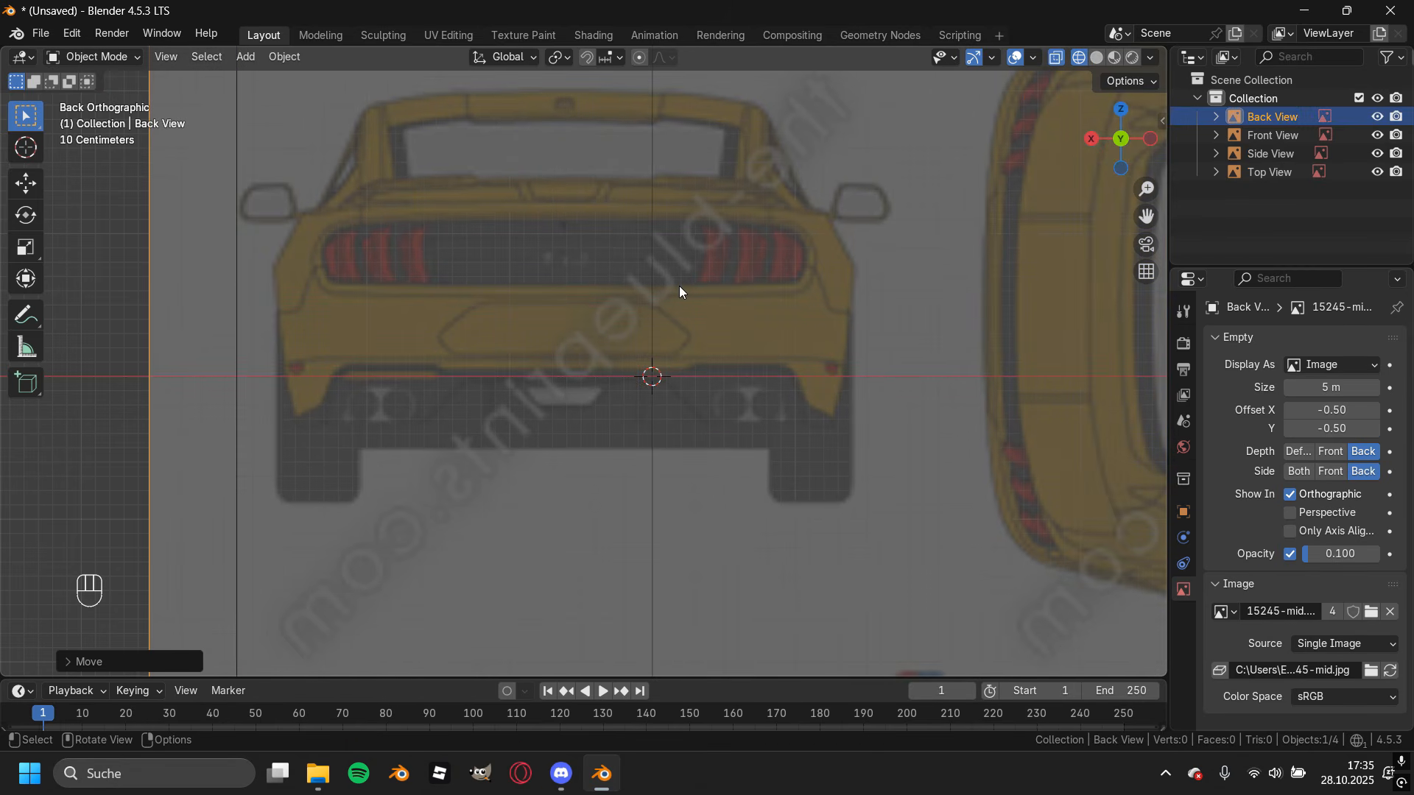
{"action": "key", "text": "ctrl+z"}
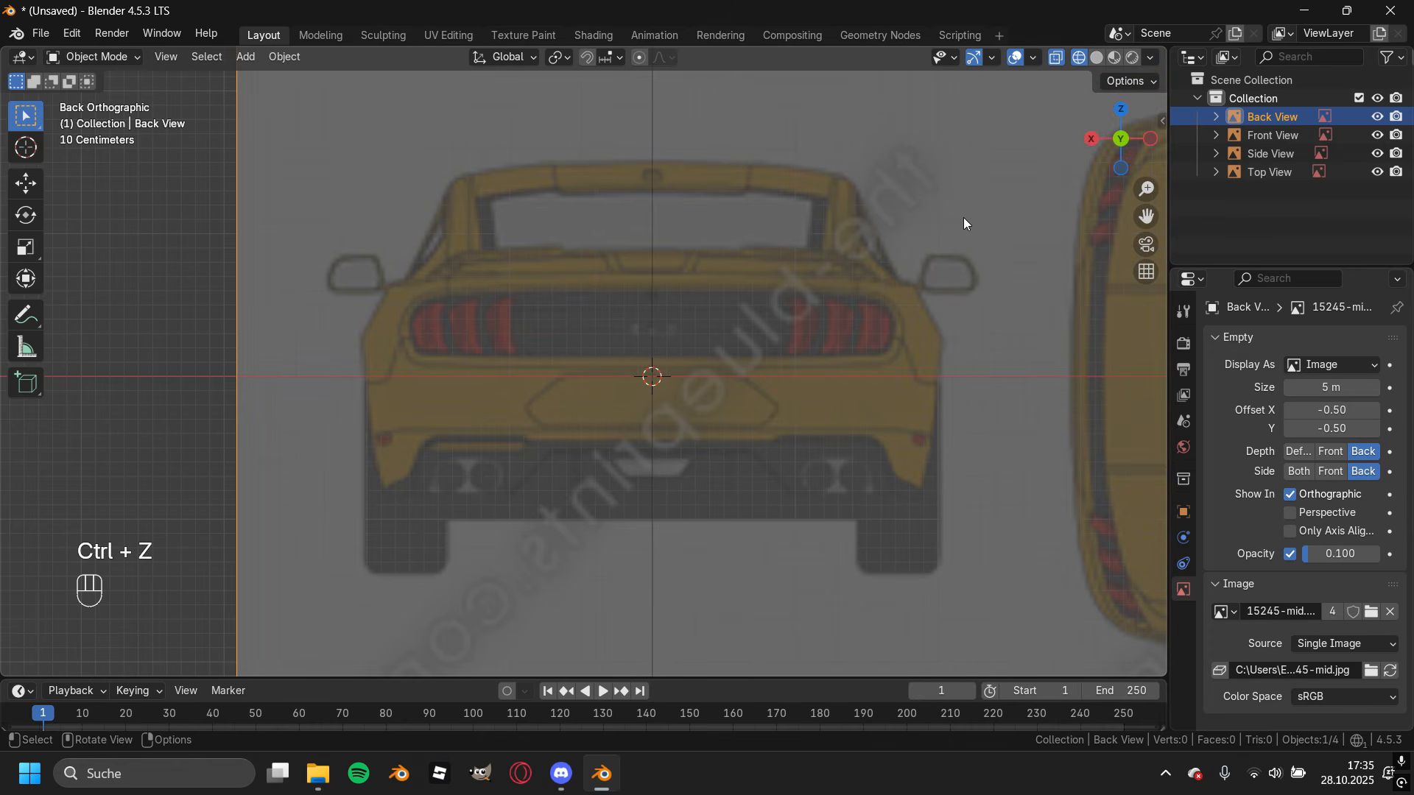
Show the selectability toggles in the Outliner and rename the collection holding the four blueprint images to "Blueprints".
{"action": "left_click", "coordinate": [1402, 65]}
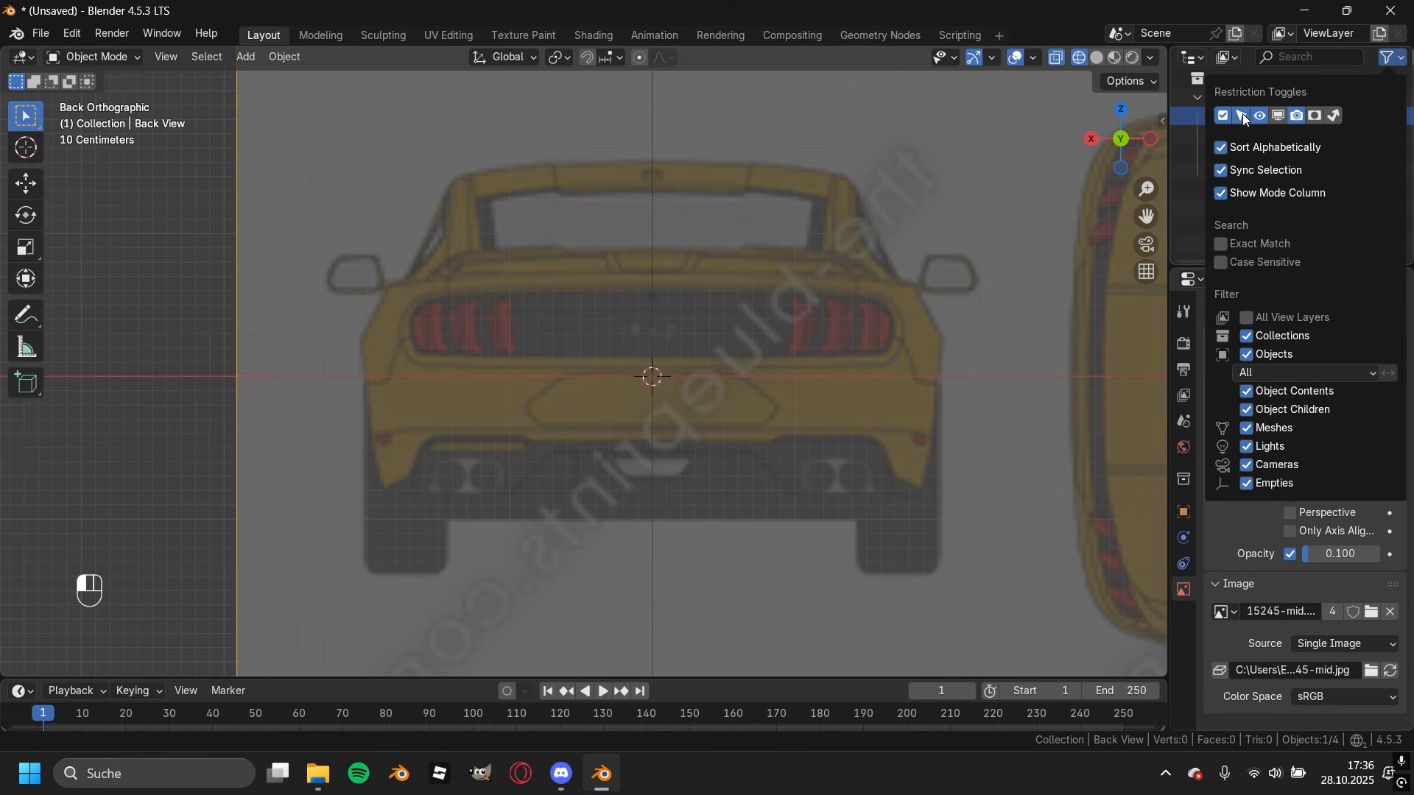
{"action": "left_click", "coordinate": [1261, 99]}
{"action": "double_click", "coordinate": [1261, 99]}
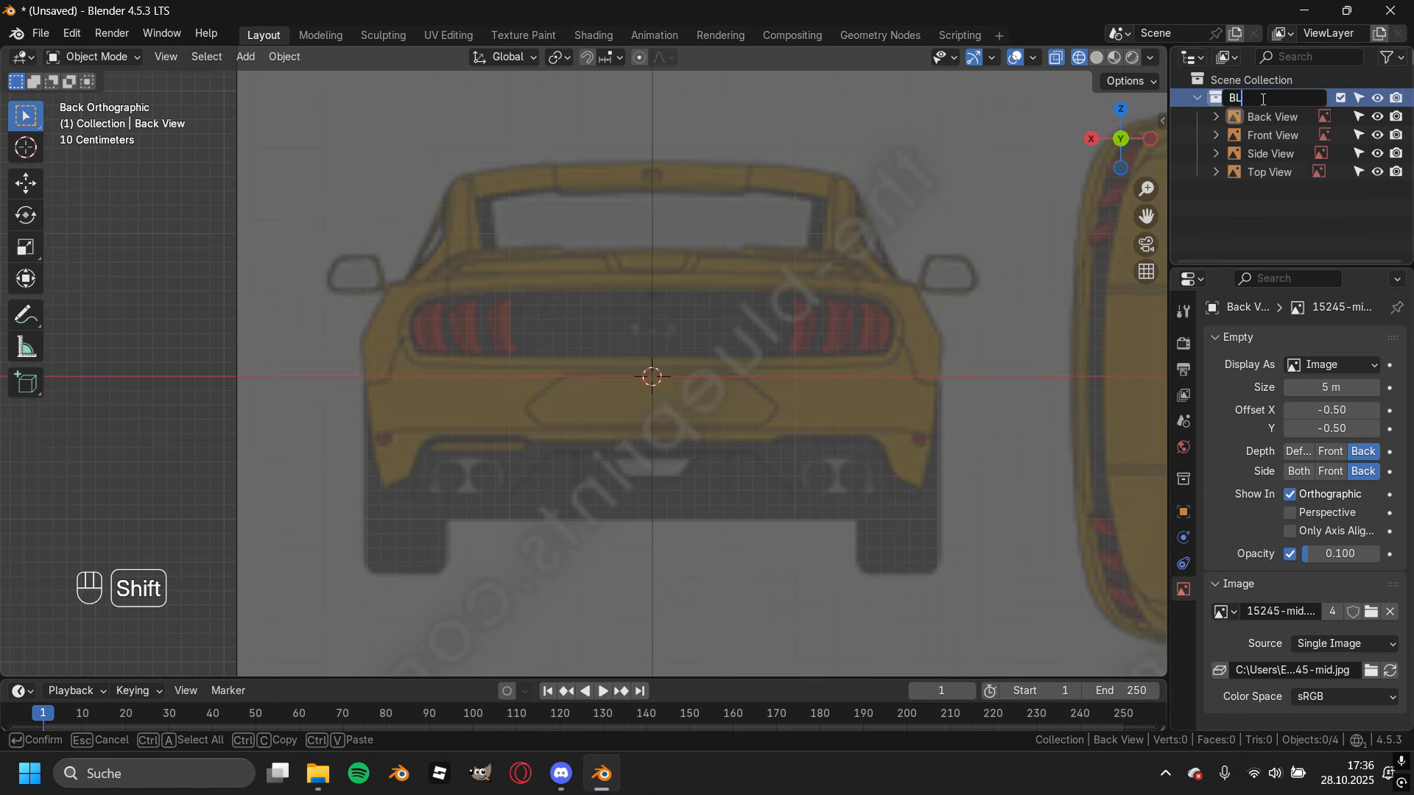
{"action": "type", "text": "Blueprints"}
{"action": "key", "text": "Return"}
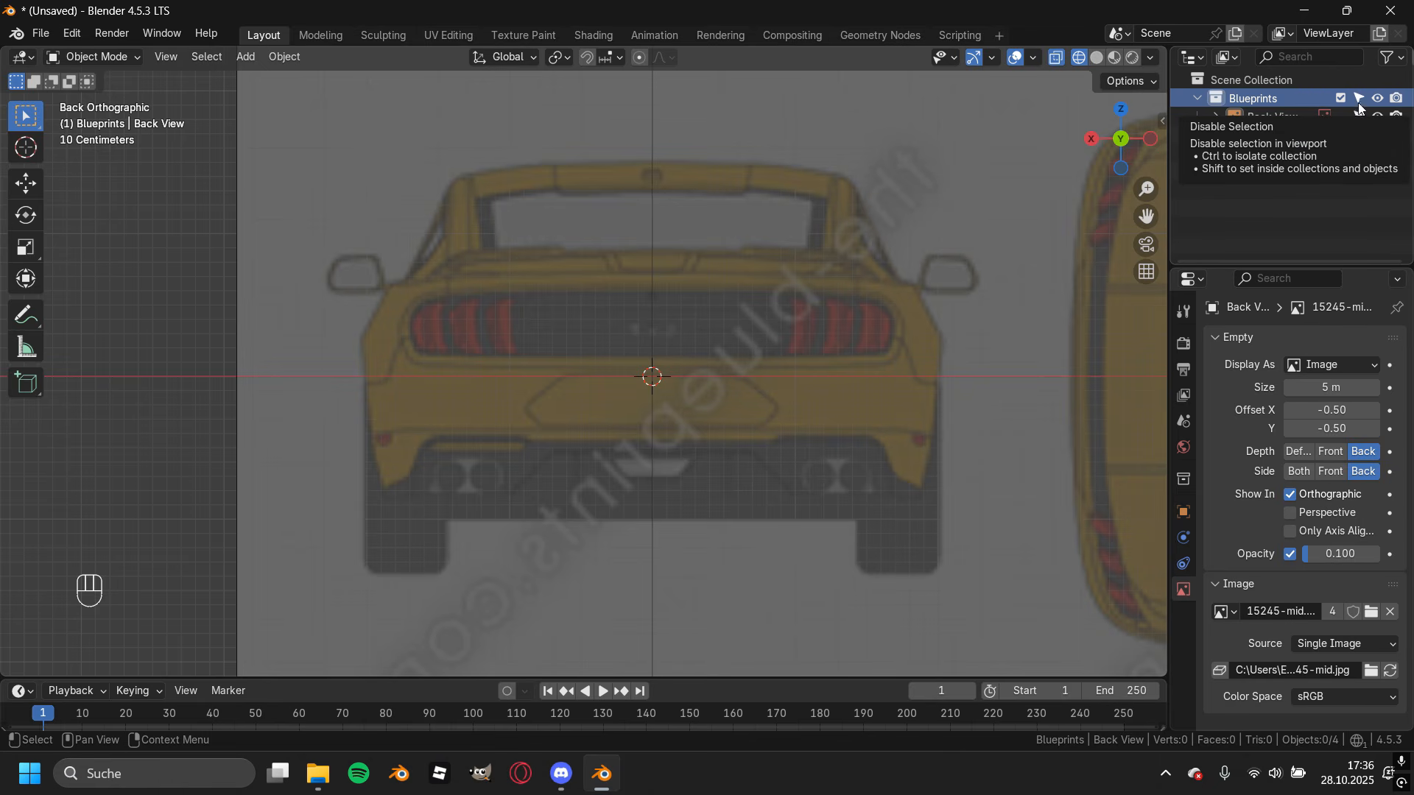
Disable viewport selection for the whole Blueprints collection.
{"action": "left_click", "coordinate": [1359, 99]}
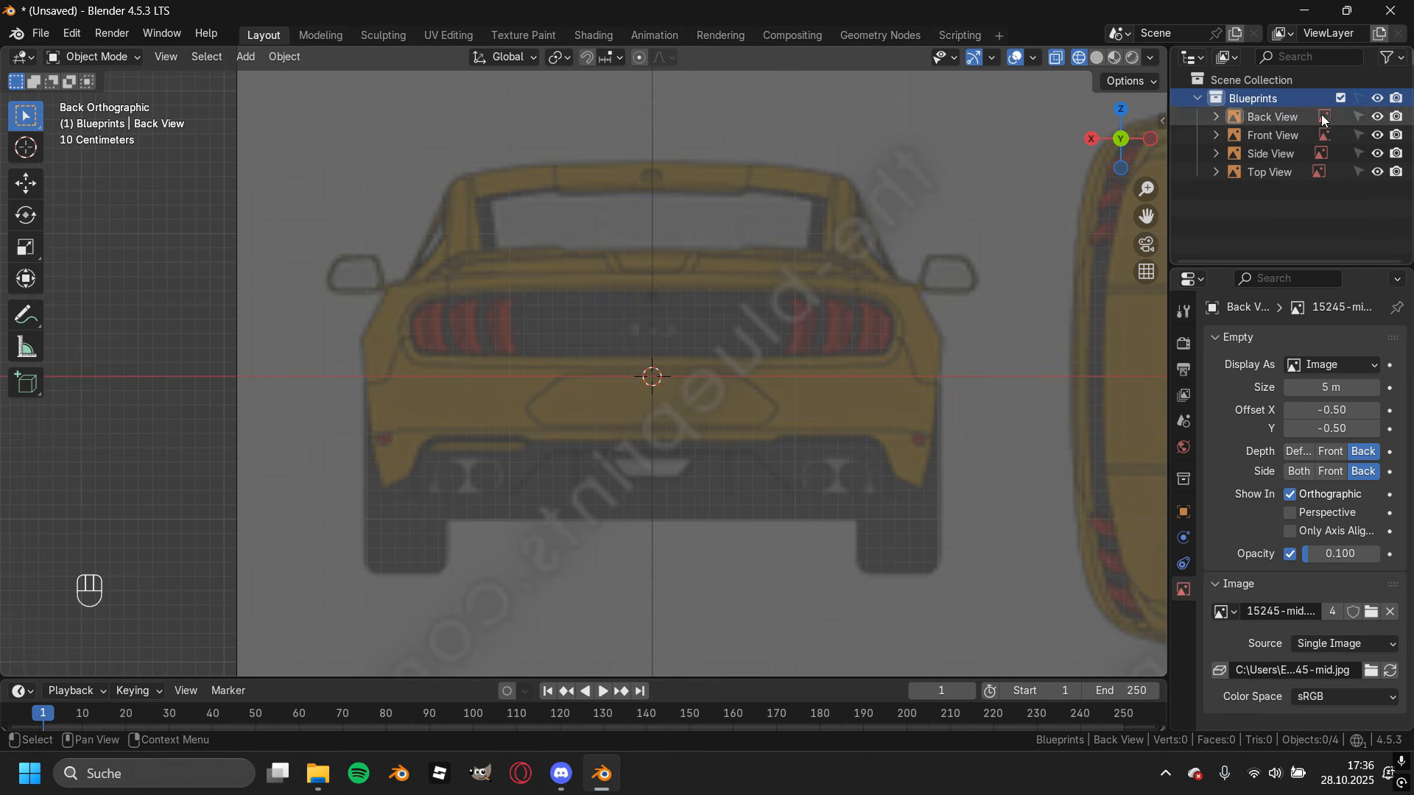
{"action": "scroll", "coordinate": [481, 381], "scroll_direction": "down", "scroll_amount": 3}
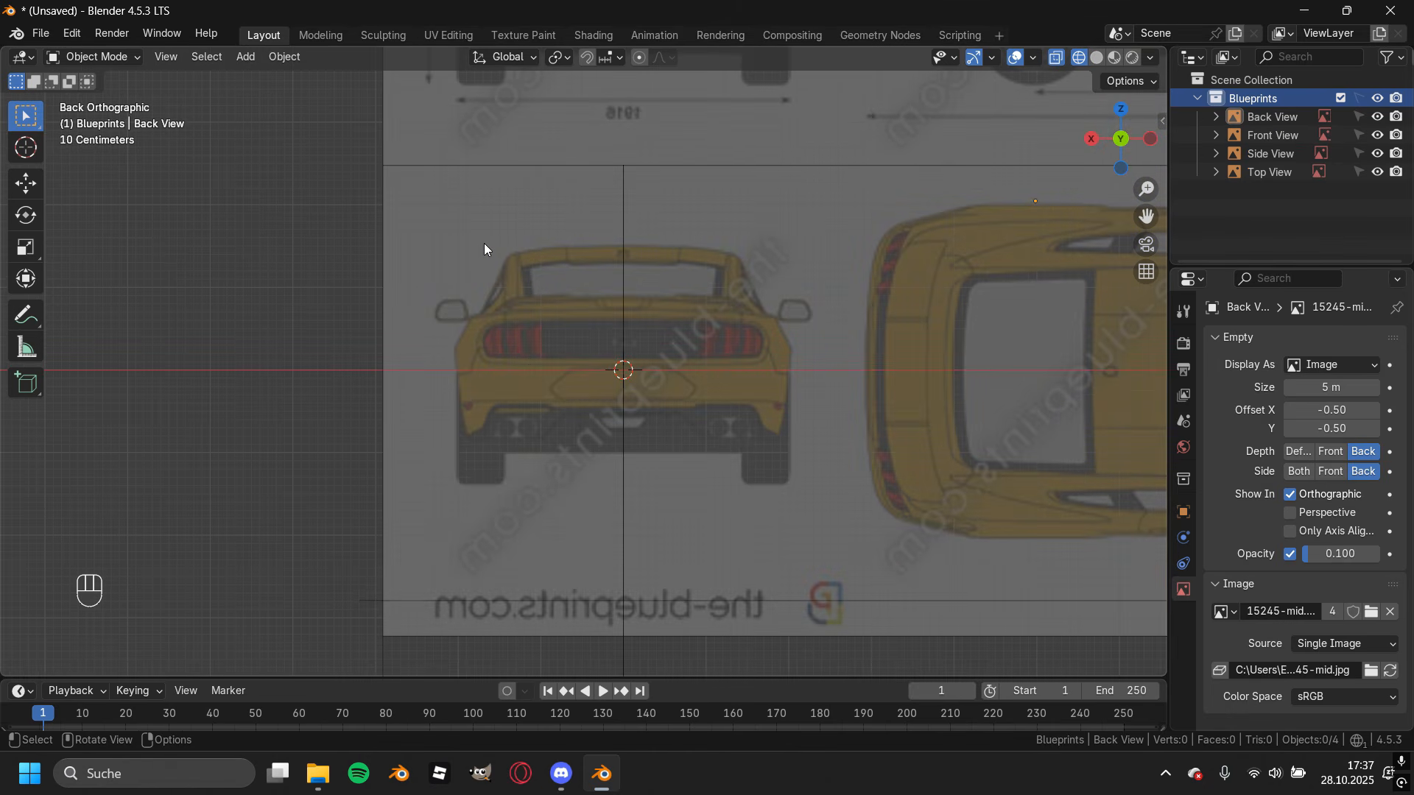
{"action": "middle_click_drag", "start_coordinate": [435, 348], "coordinate": [799, 331], "text": "alt"}
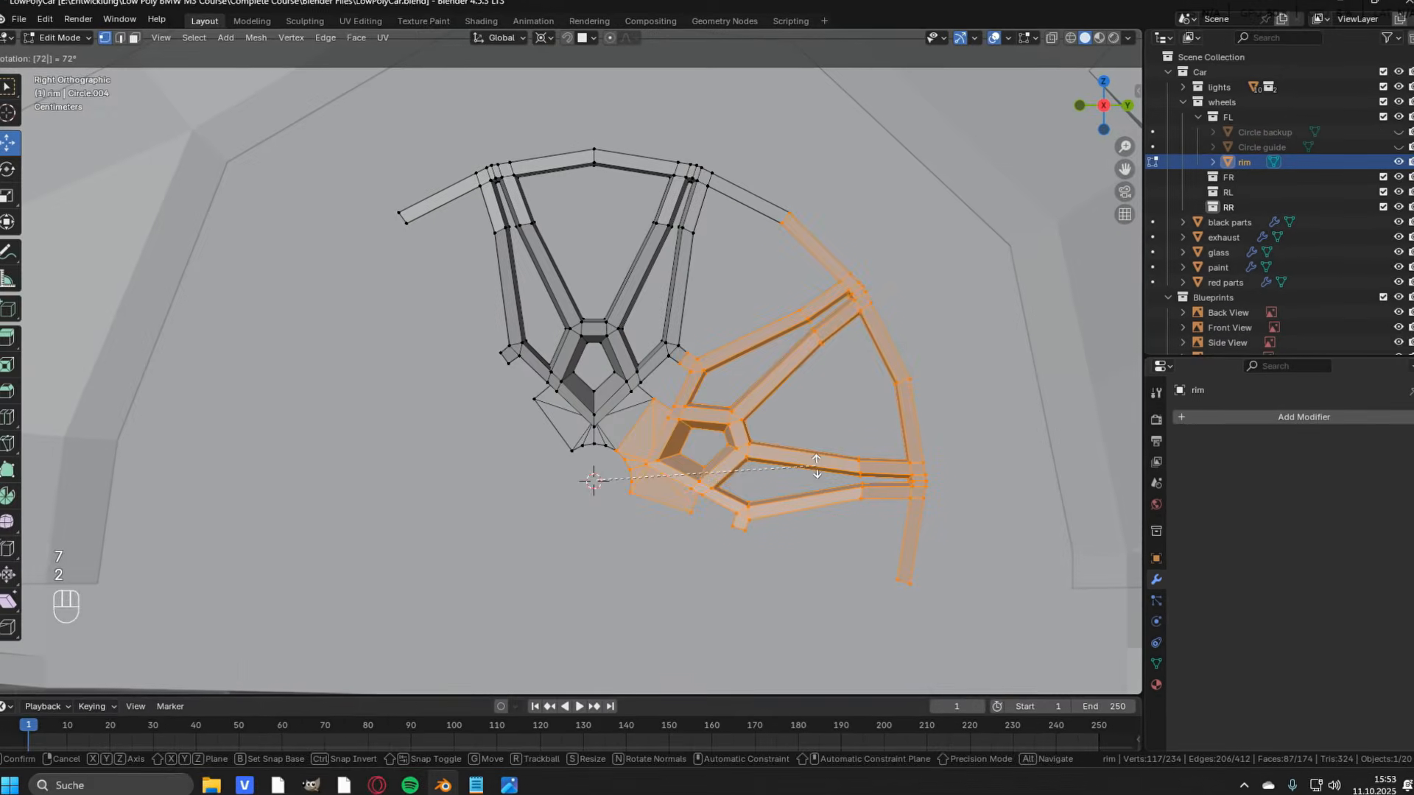
Rotate the duplicated rim spoke section by 72° about the wheel centre and repeat the rotated duplication three times.
{"action": "key", "text": "Return"}
{"action": "key", "text": "shift+r"}
{"action": "key", "text": "shift+r"}
{"action": "key", "text": "shift+r"}
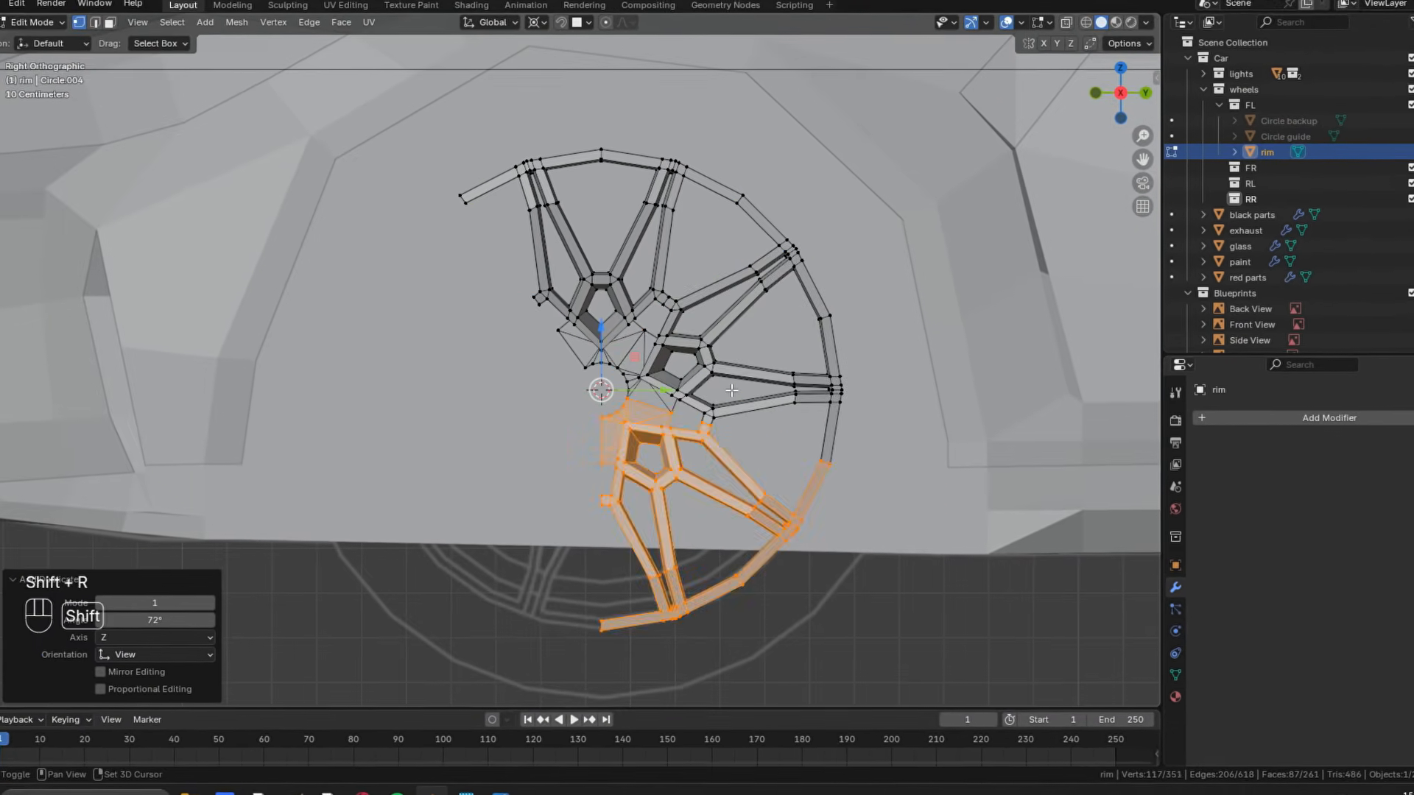